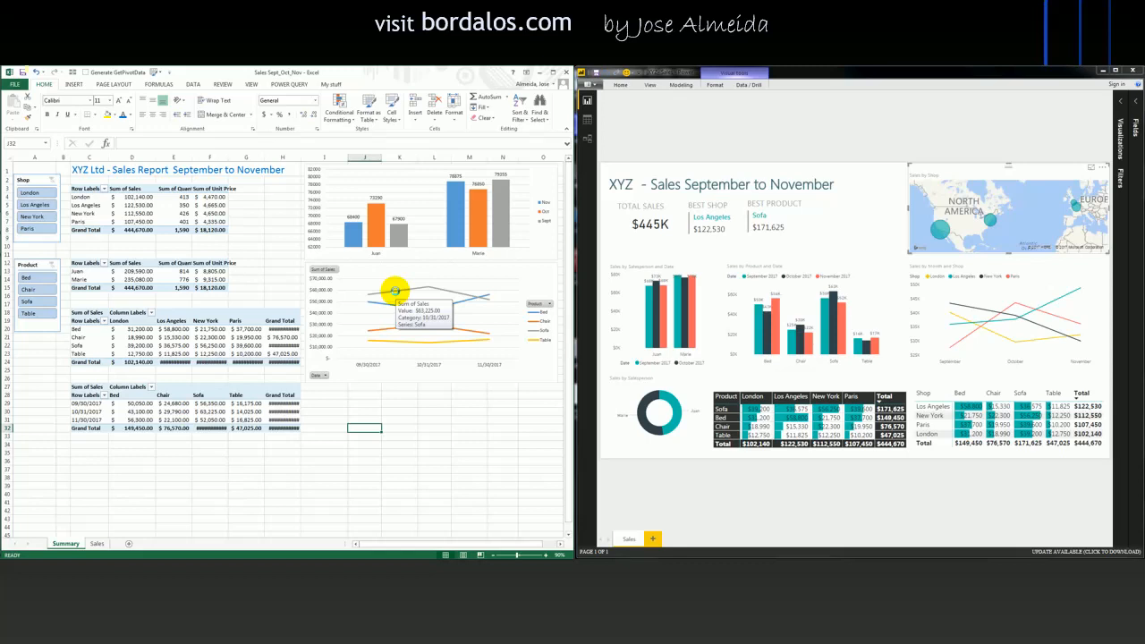
Step: Examine the finished Power BI sales report by cross-filtering it through the salesperson donut and viewing the shop map in focus mode
mouse_move(646, 329)
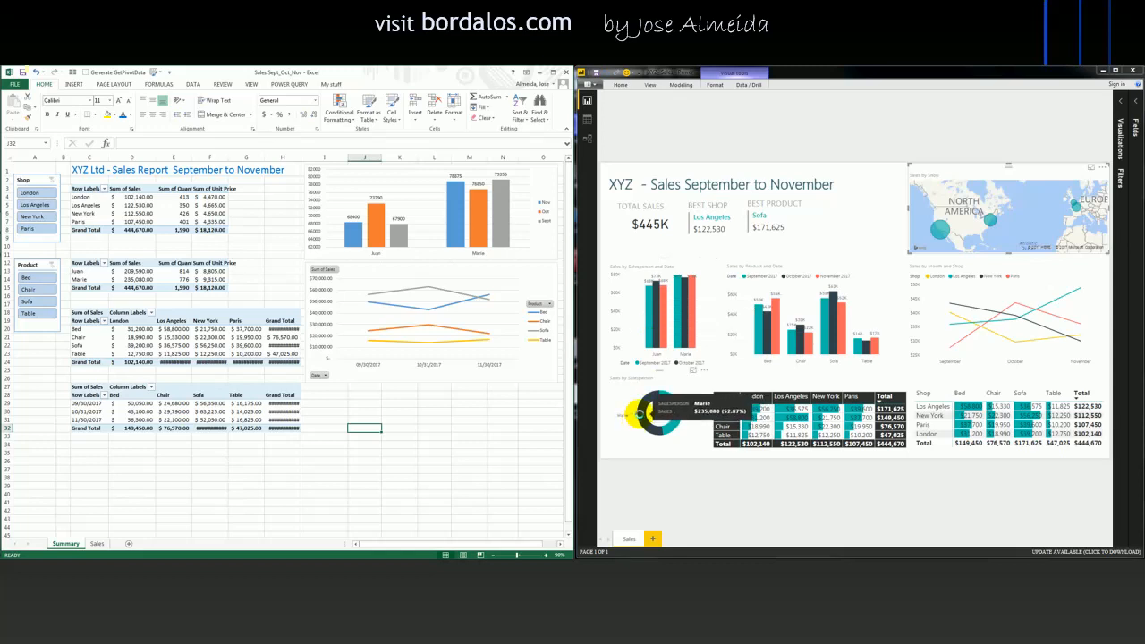
click(639, 411)
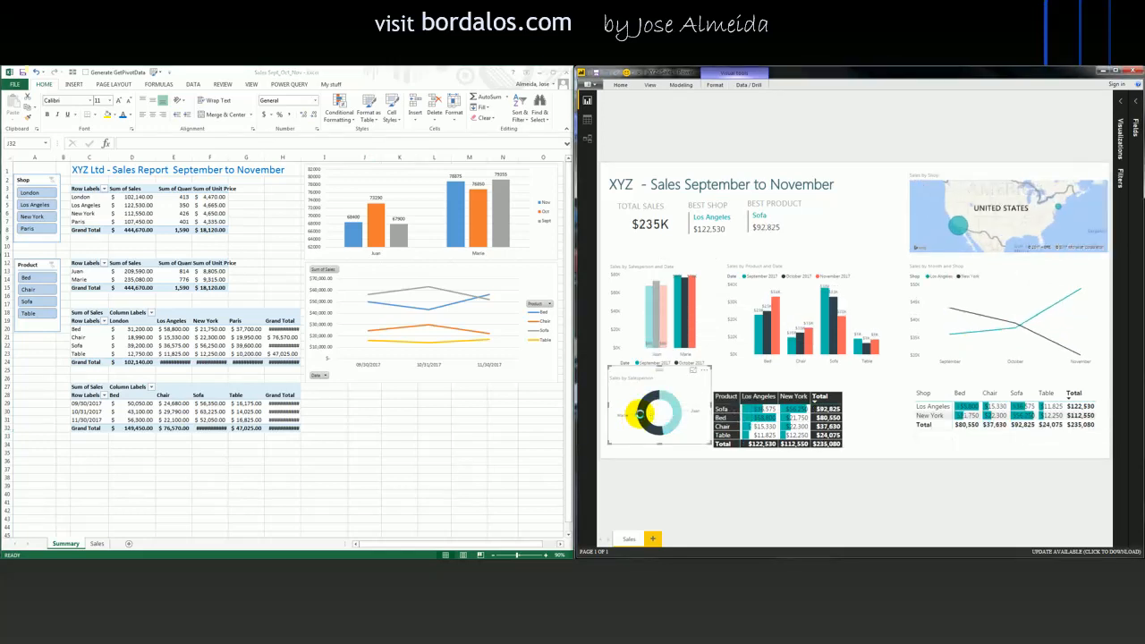
click(637, 412)
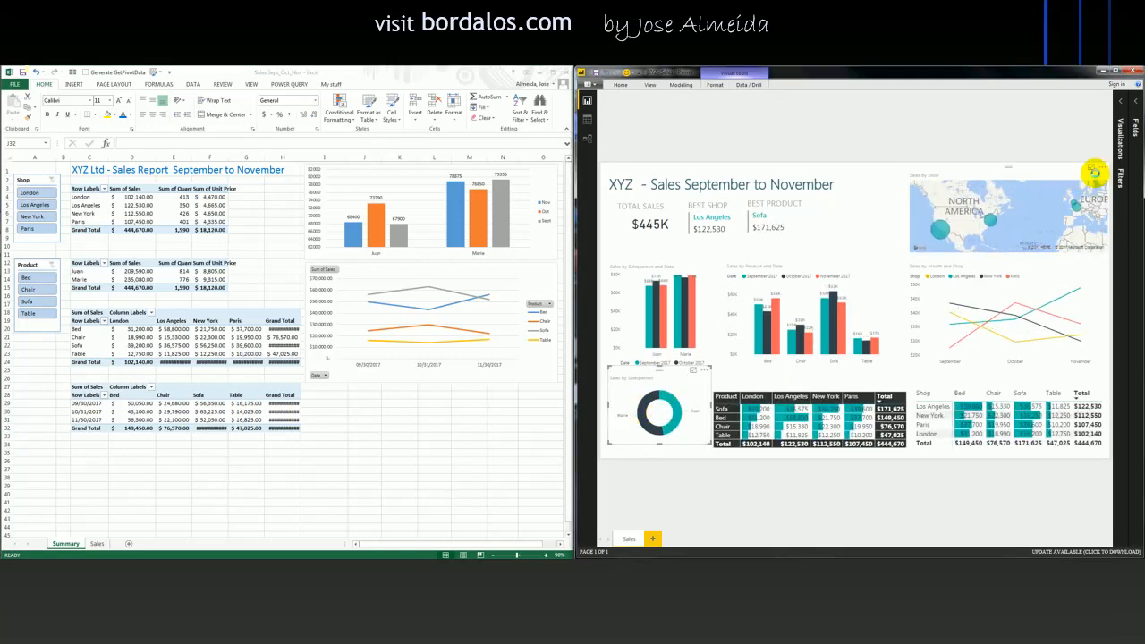
click(1093, 170)
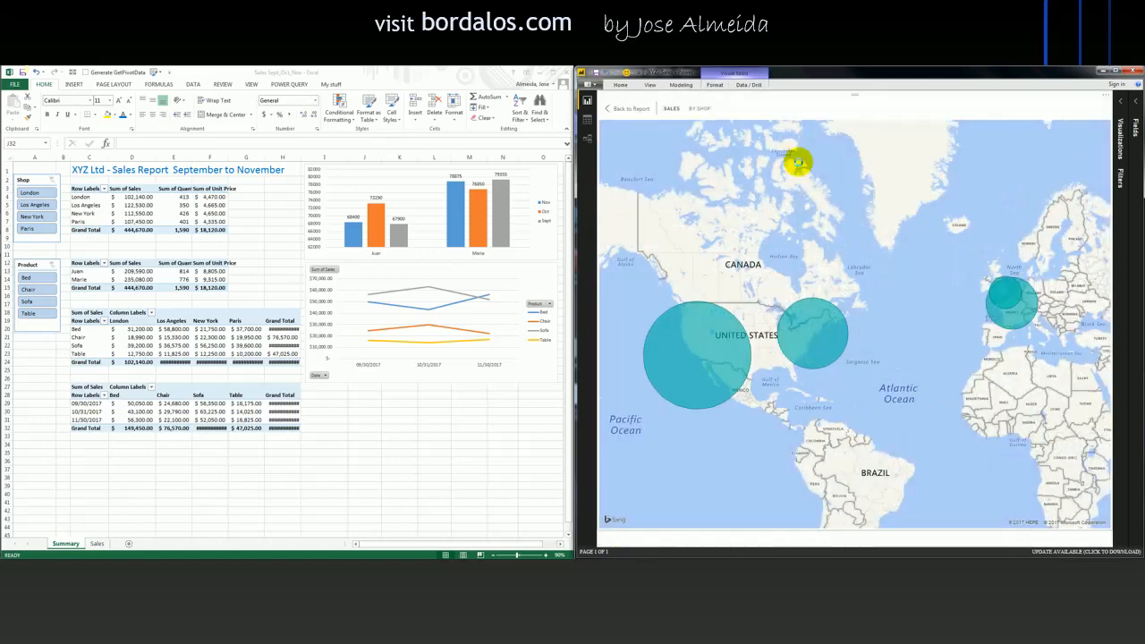
click(615, 107)
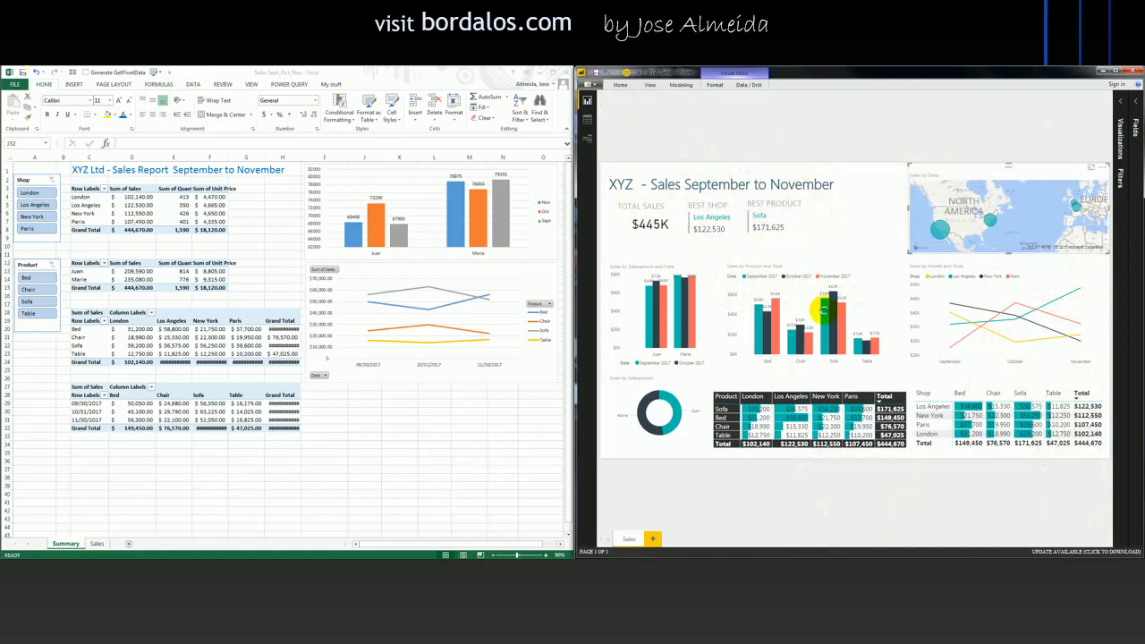
click(801, 346)
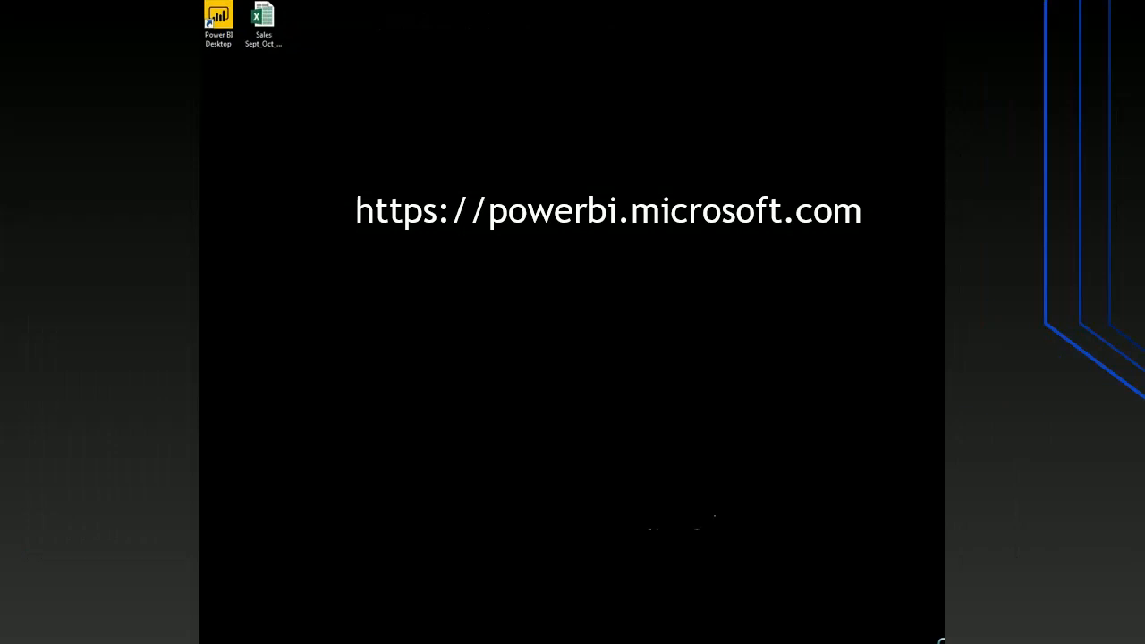
Step: Switch to the browser and start the free Power BI Desktop download from the getting-started page
key(alt+Tab)
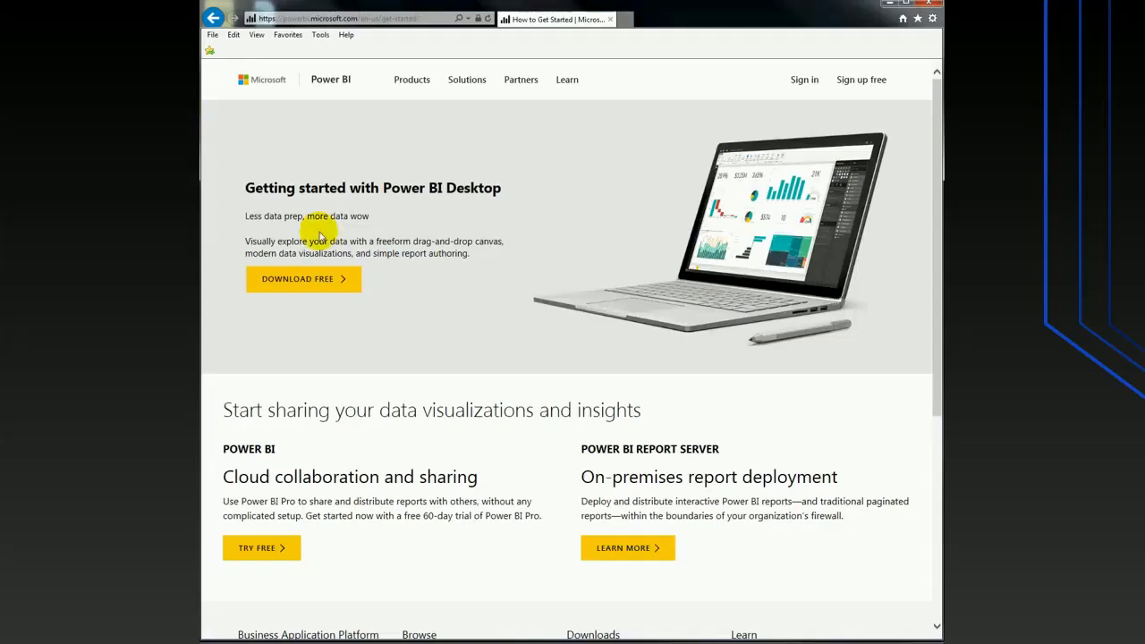
click(308, 288)
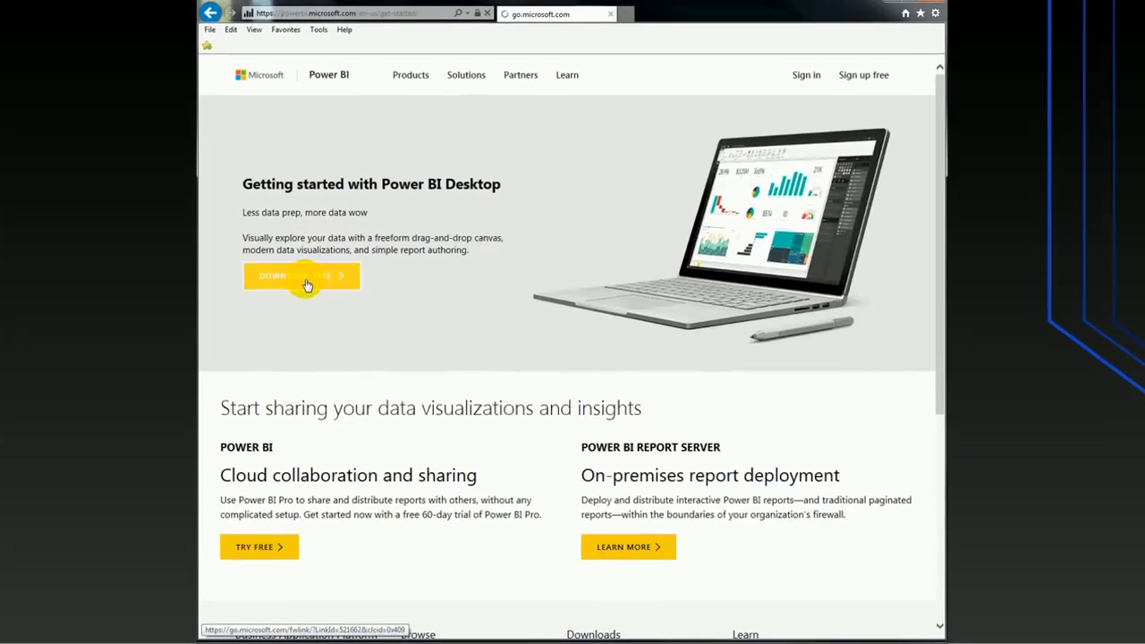
click(719, 619)
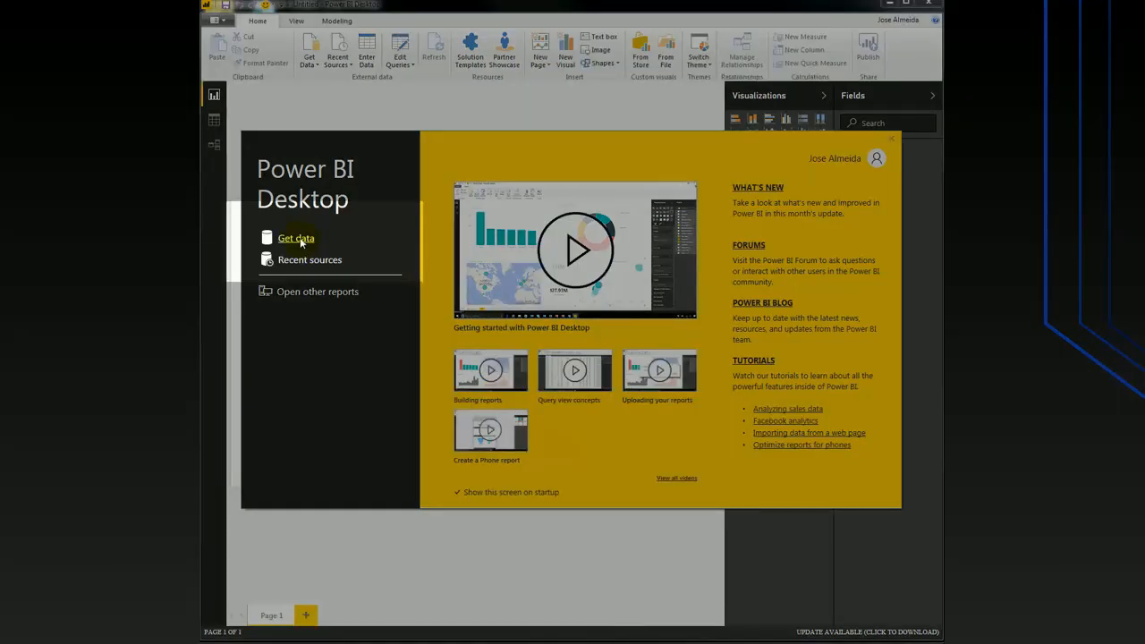
Step: In Power BI Desktop, connect to the Excel workbook Sales Sept_Oct_Nov on the Desktop as the data source
click(296, 238)
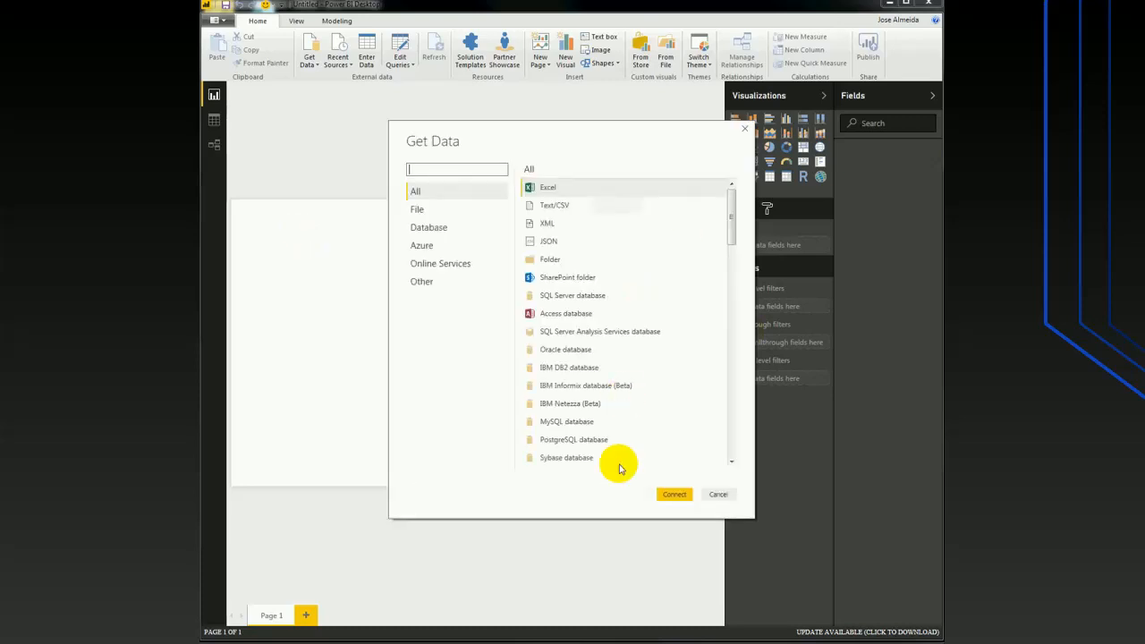
click(674, 494)
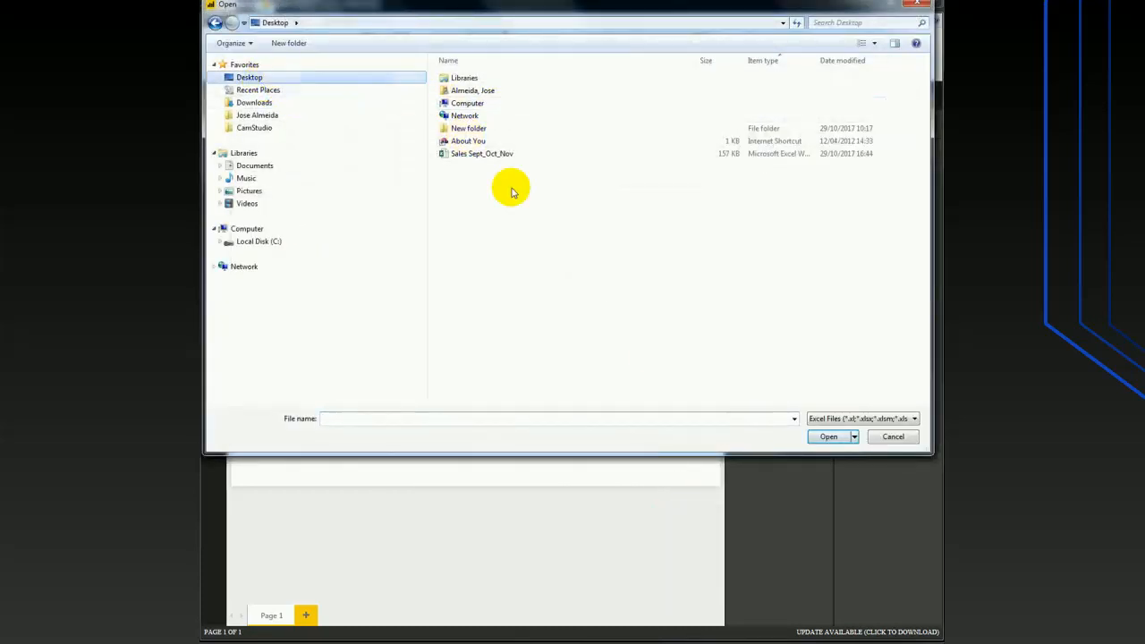
click(483, 154)
click(828, 435)
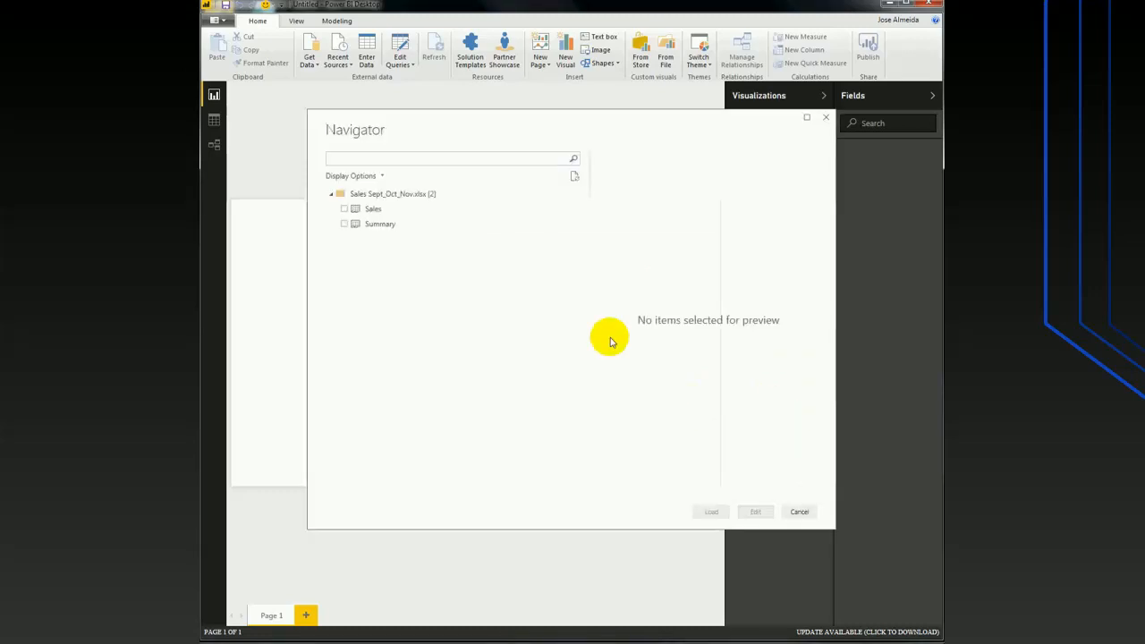
Step: Preview the workbook's Sales sheet and load it into the report
click(403, 211)
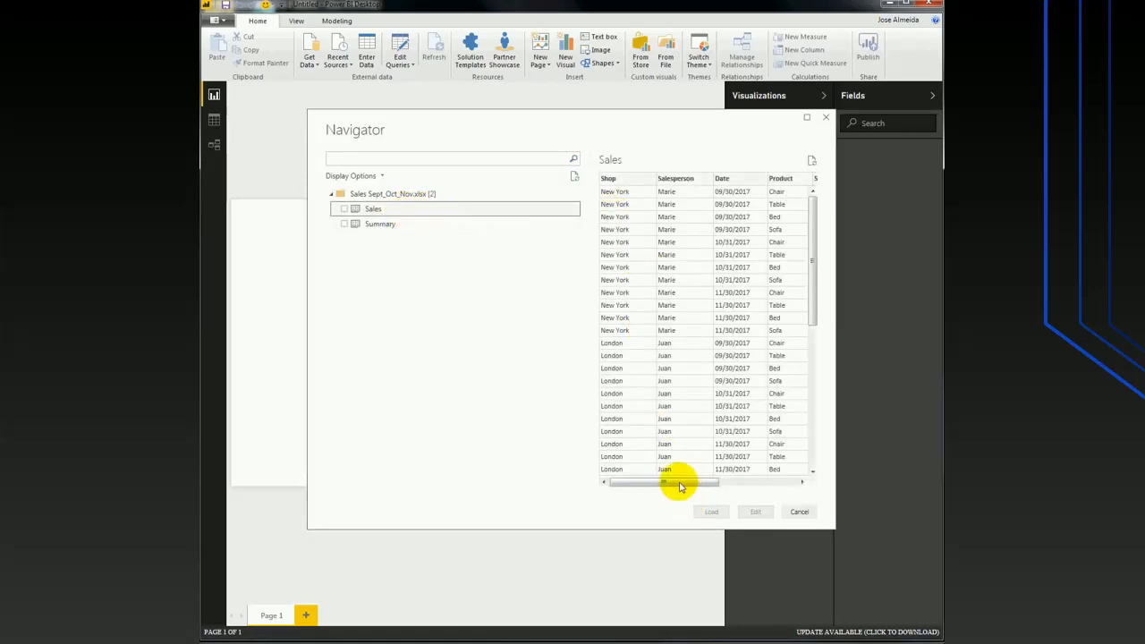
drag(670, 483, 621, 479)
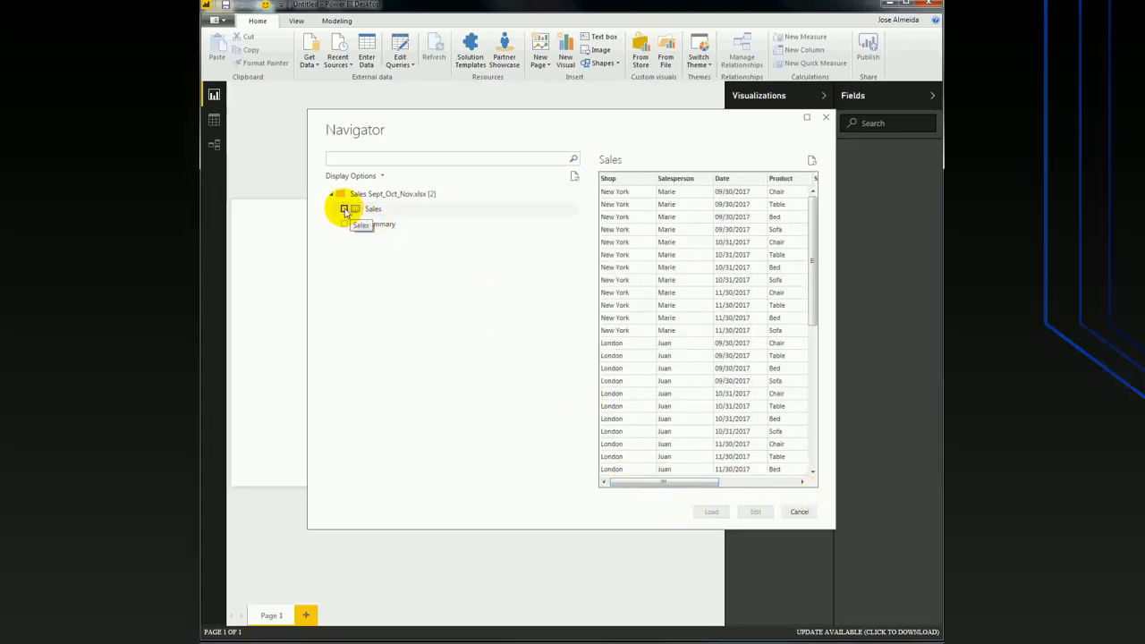
click(344, 209)
click(710, 510)
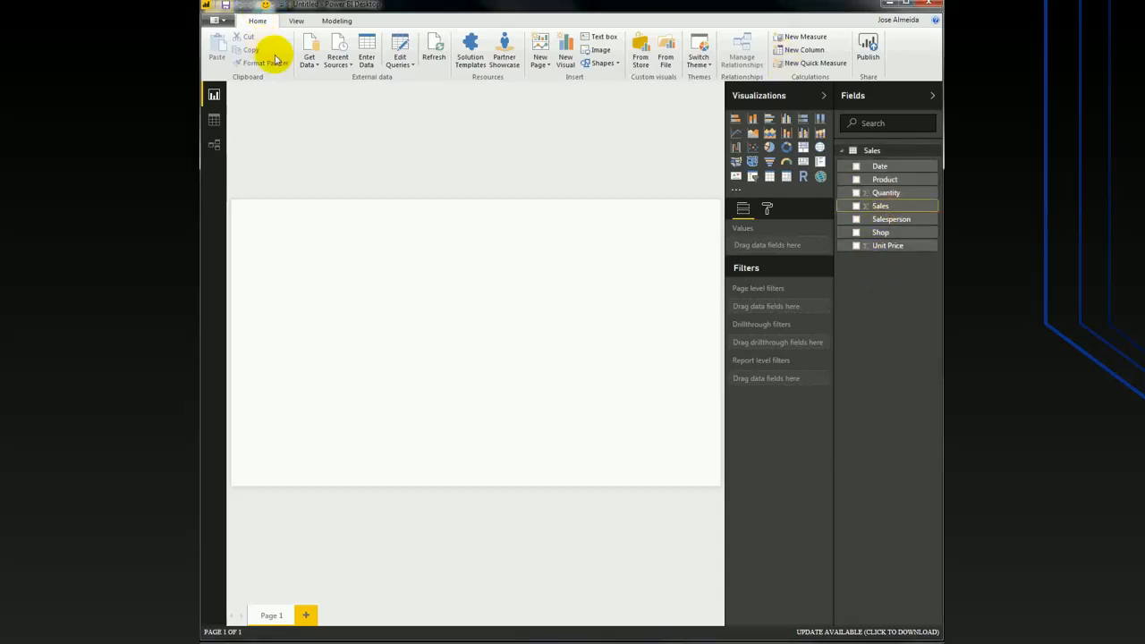
Step: Examine the Sales sheet in Excel, checking the filter values of the Shop, Salesperson, Date and Product columns
click(336, 21)
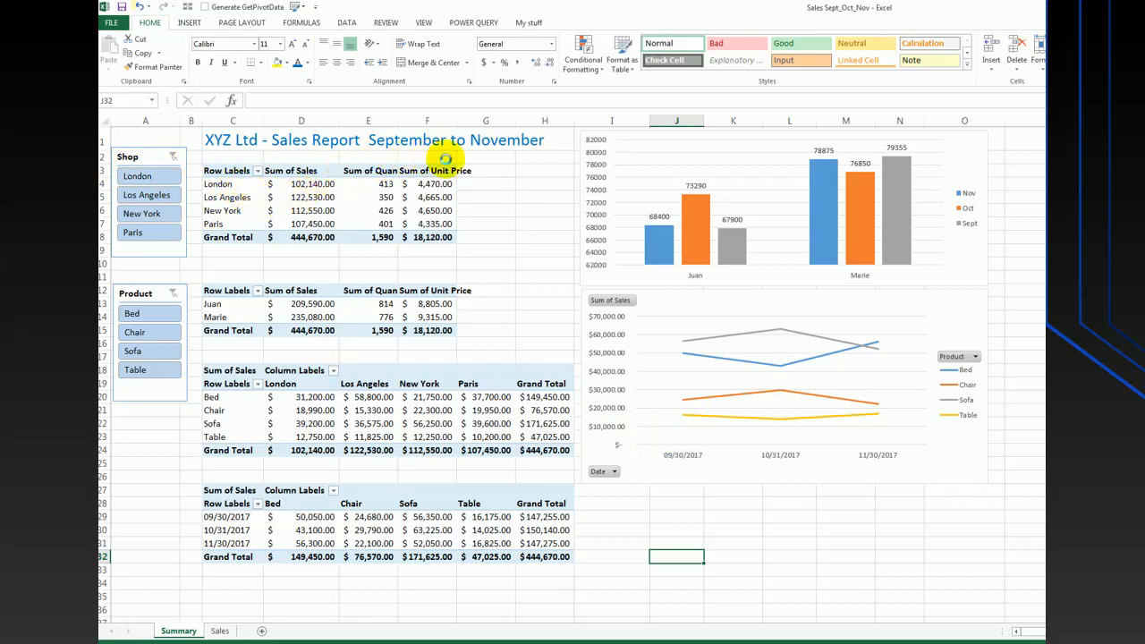
click(222, 629)
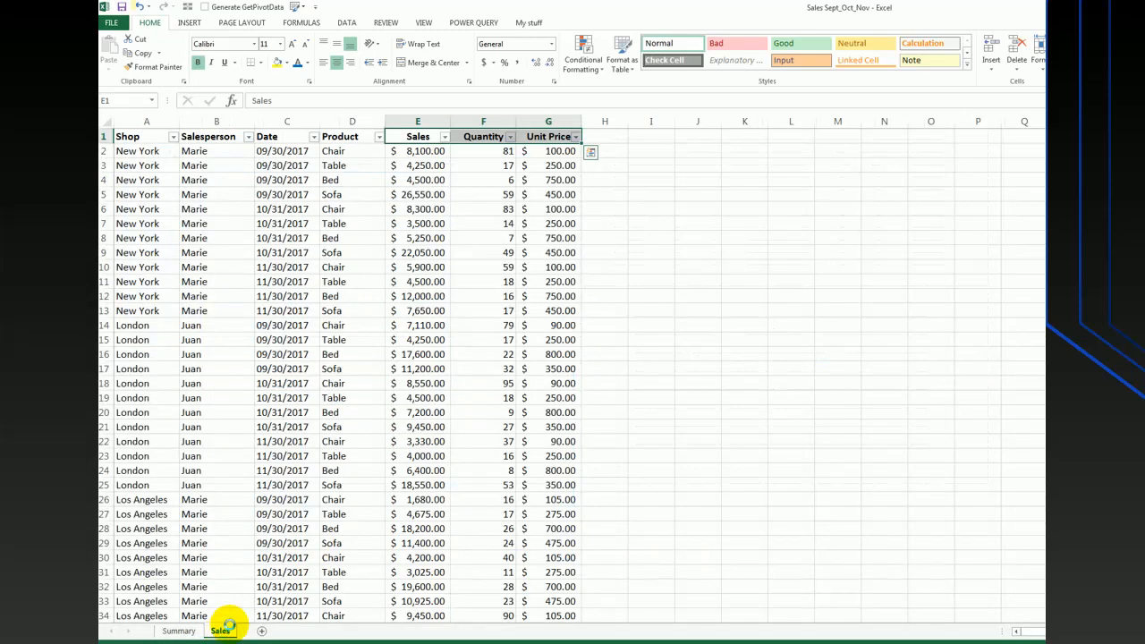
click(172, 136)
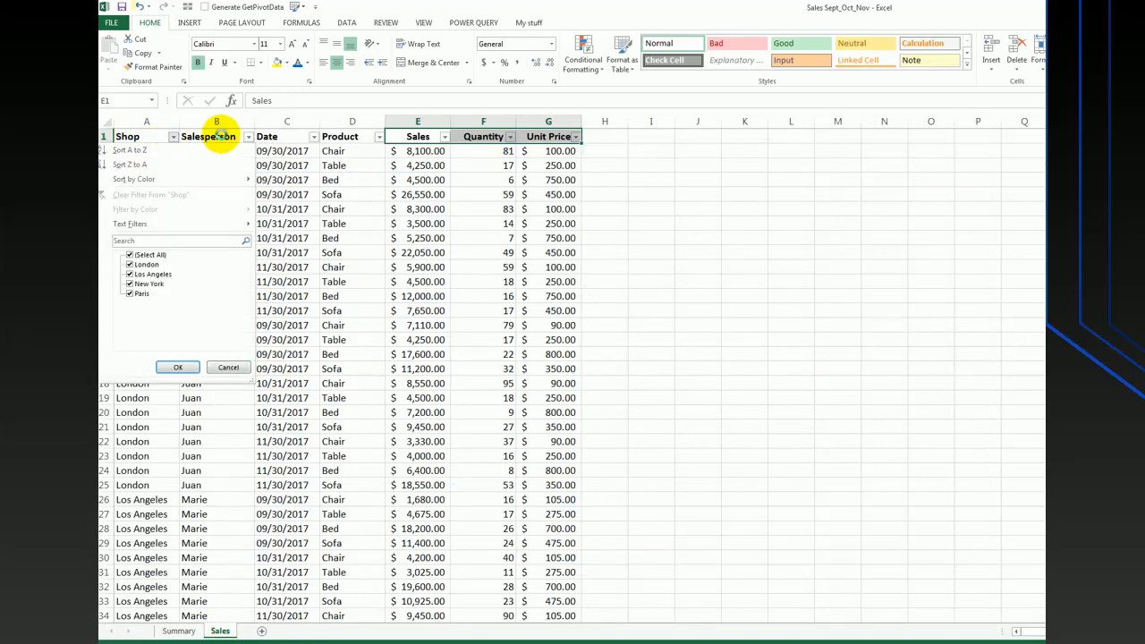
click(247, 136)
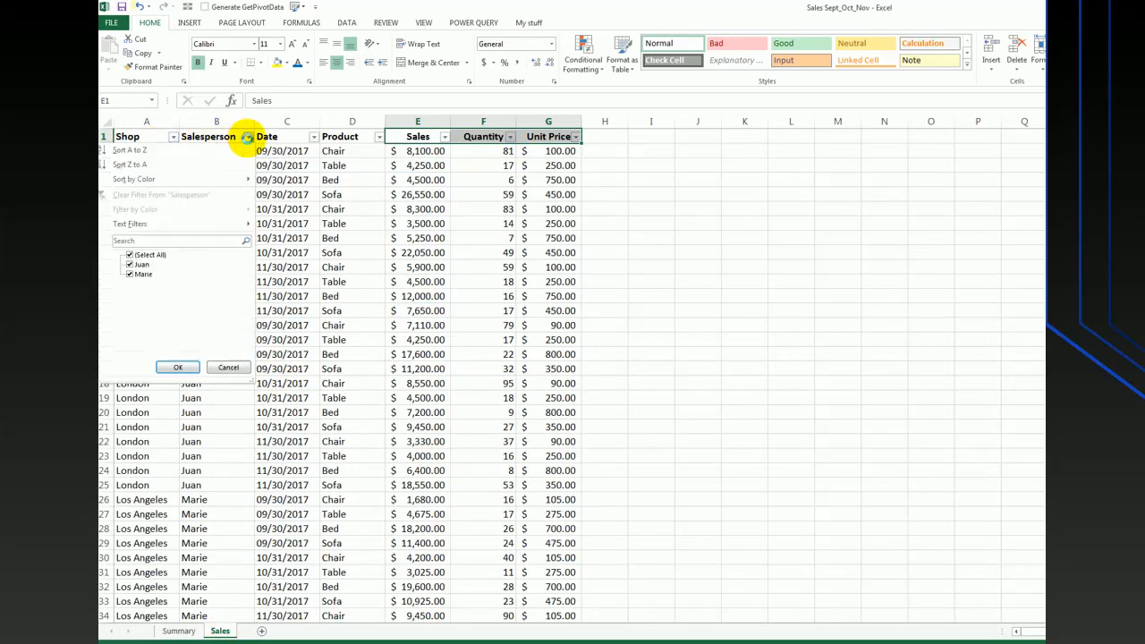
click(313, 136)
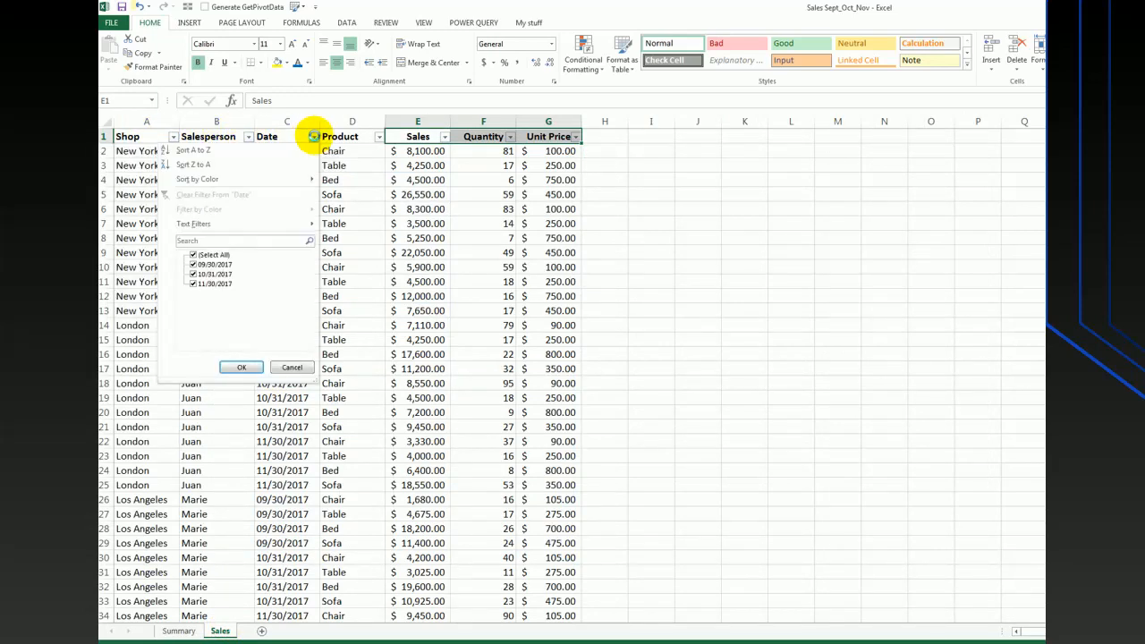
click(313, 136)
click(375, 136)
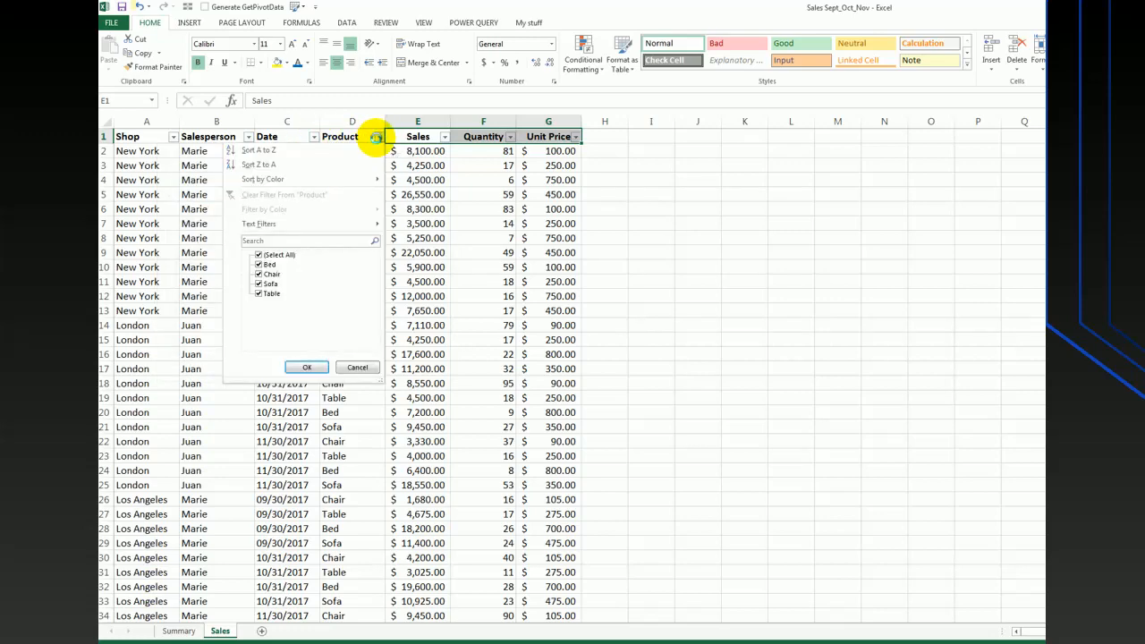
click(376, 136)
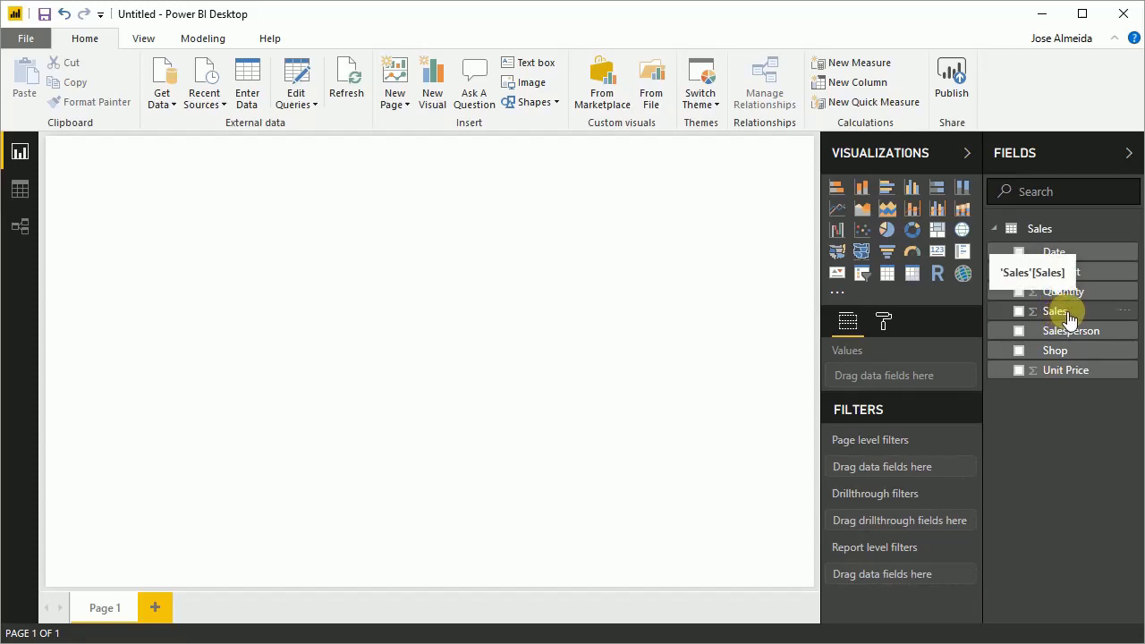
Step: Add a visual of the Sales field to the empty Power BI report page and convert it to a card
drag(1070, 320, 442, 266)
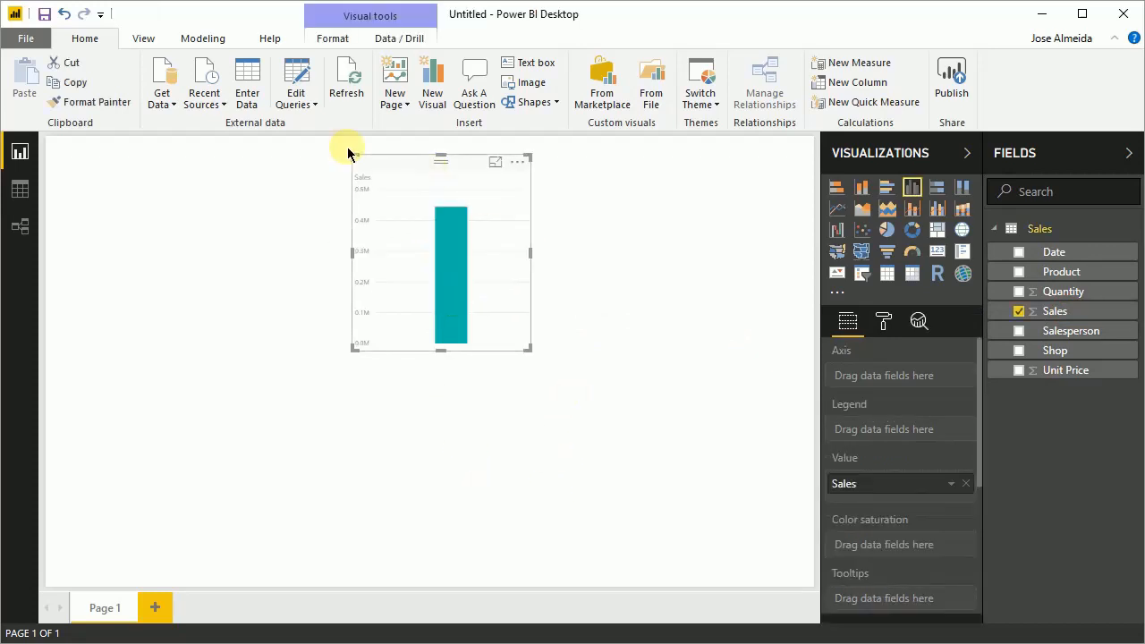
drag(408, 166, 387, 216)
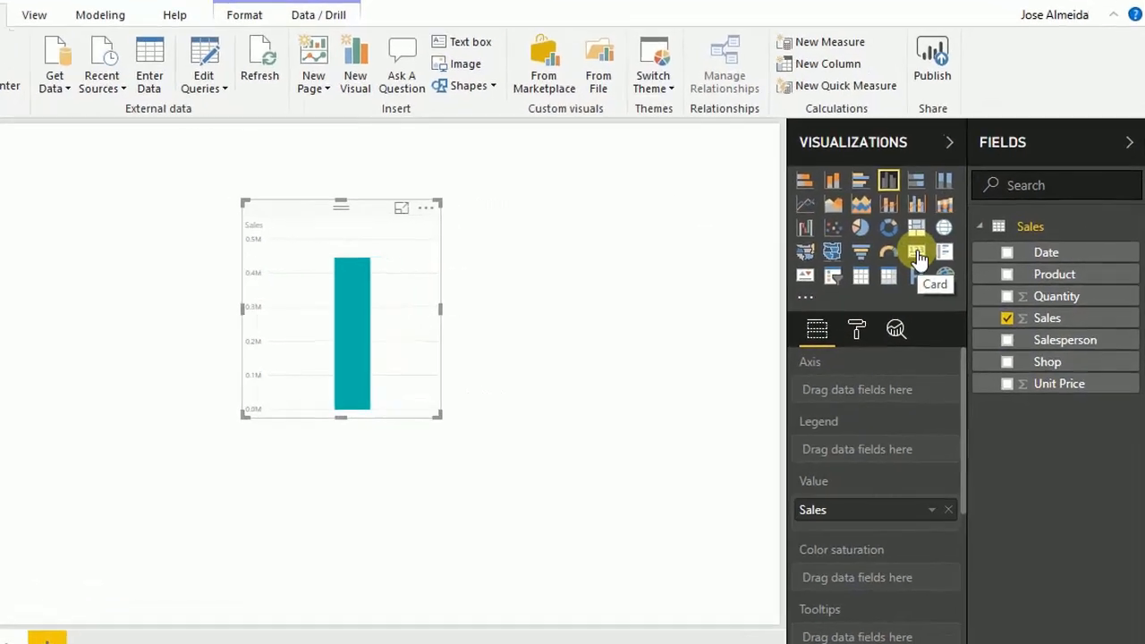
click(937, 254)
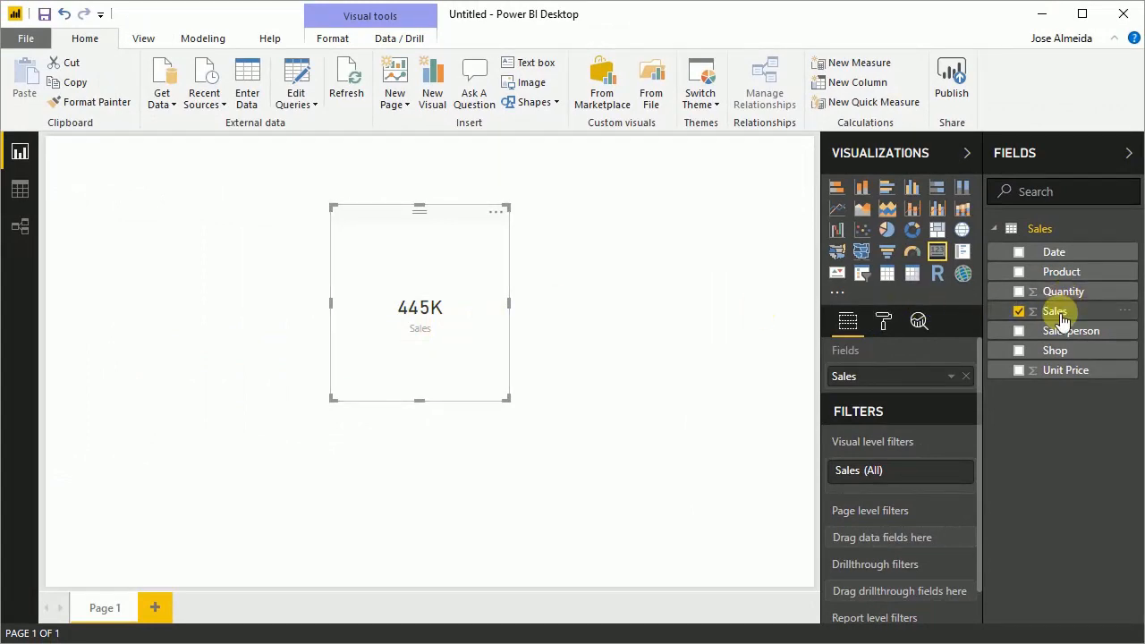
Step: Format the Sales field as $ English (United States) currency
click(1060, 316)
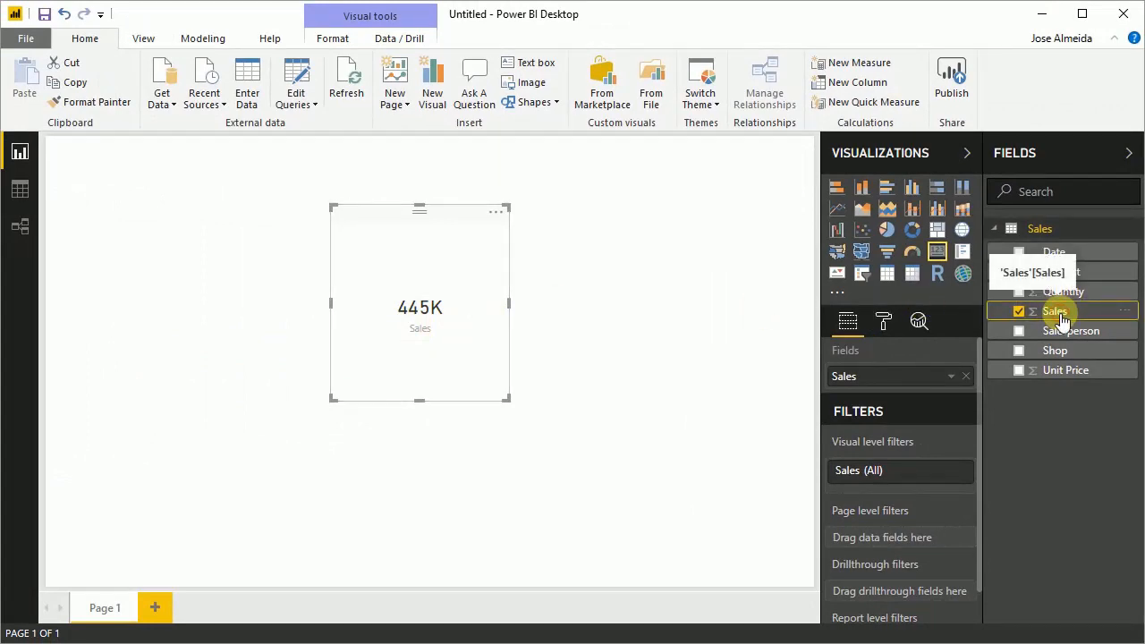
click(202, 37)
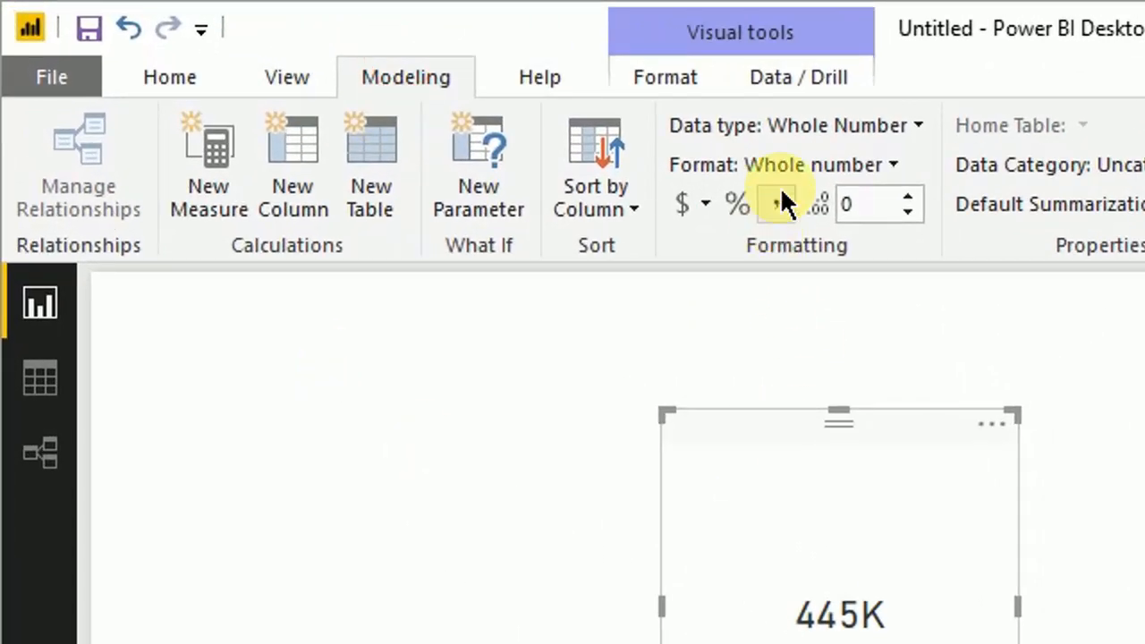
click(705, 204)
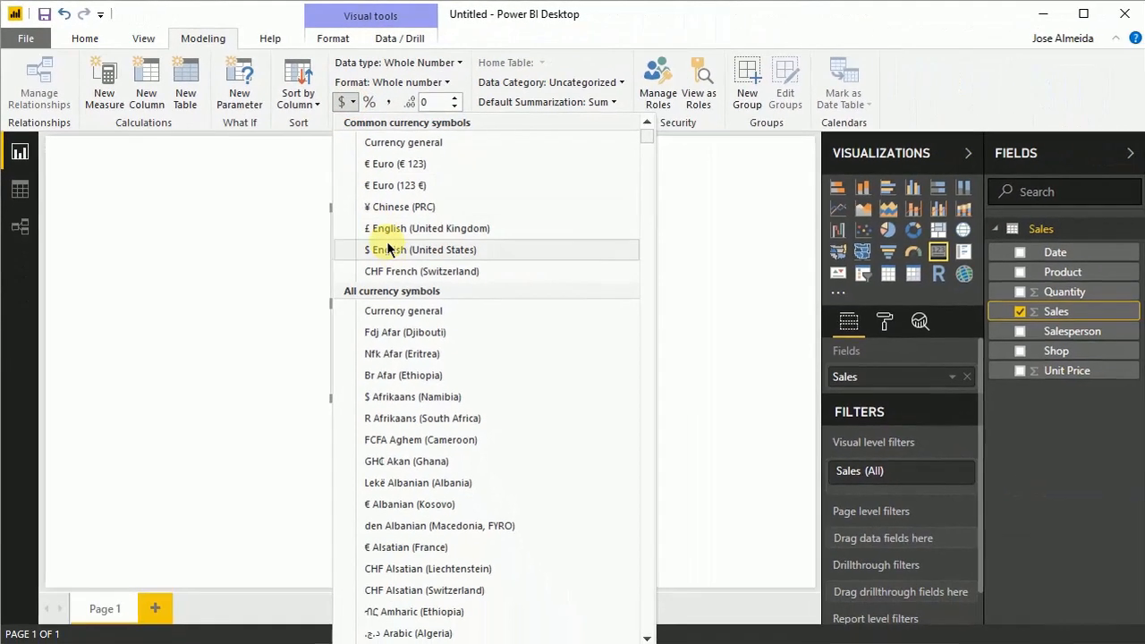
click(392, 251)
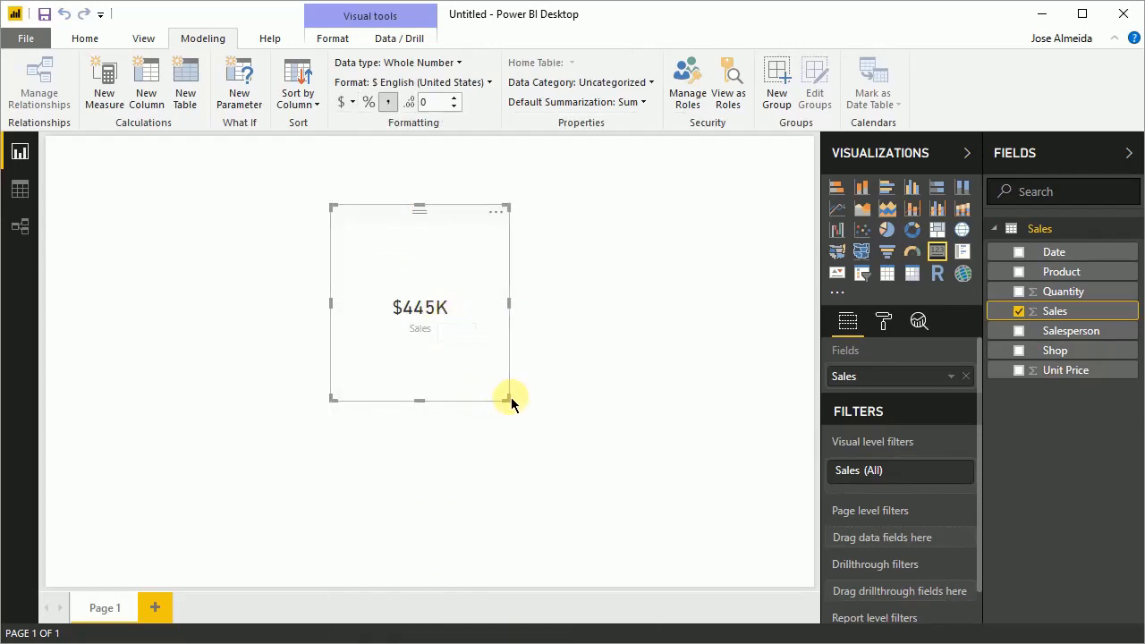
Step: Shrink the Sales card and place it in the upper-left corner of the report page
drag(506, 397, 472, 296)
drag(420, 212, 165, 195)
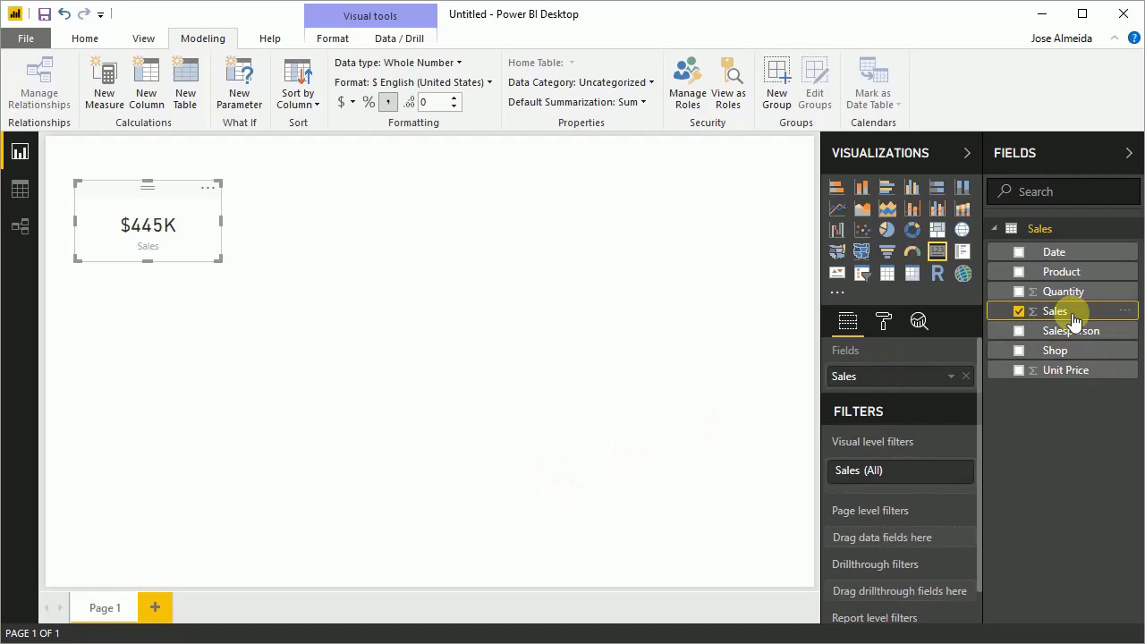
Step: Create a clustered column chart of Sales with Salesperson as axis and Date as legend, and open it in focus mode
drag(1071, 320, 414, 379)
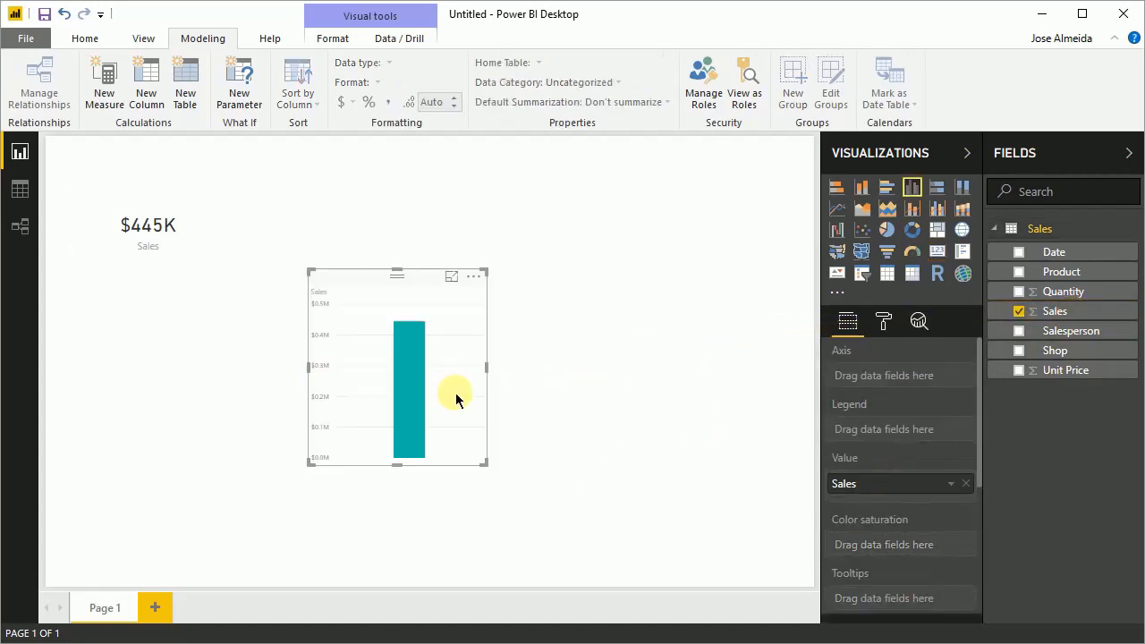
click(1018, 331)
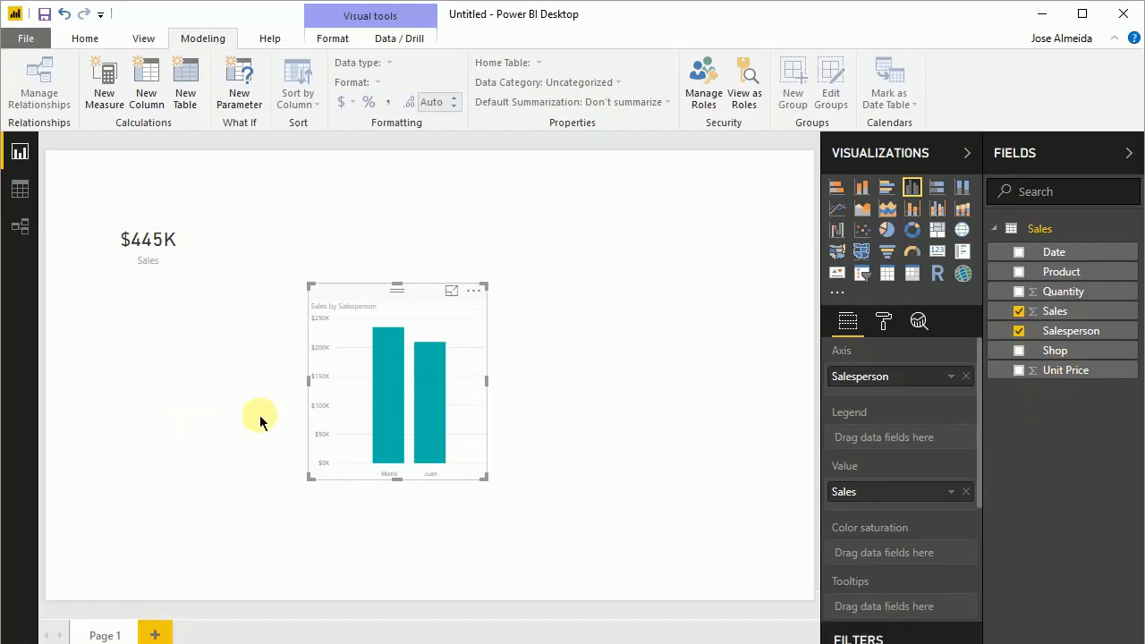
drag(1047, 252, 905, 443)
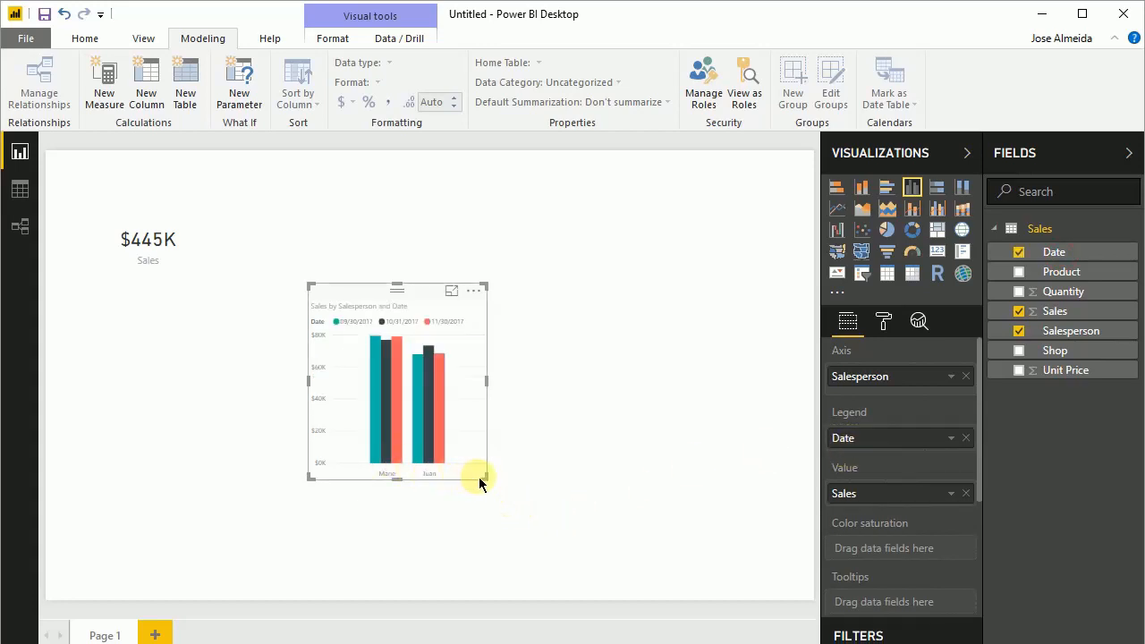
drag(480, 477, 491, 486)
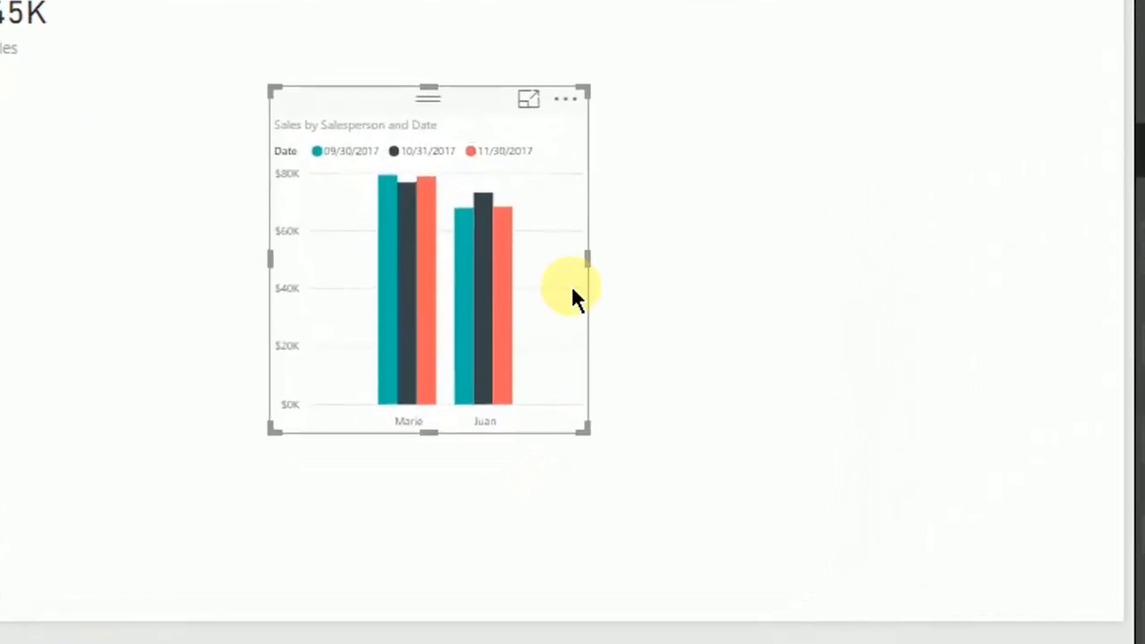
click(534, 86)
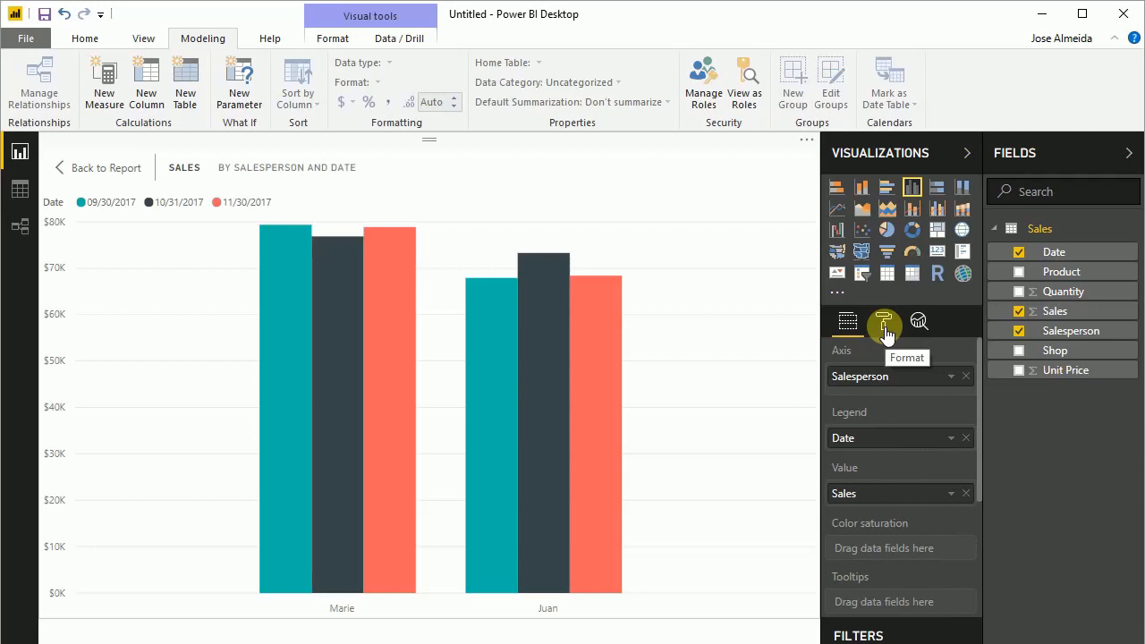
Step: Turn on data labels for the column chart and set its legend position to Bottom
click(884, 323)
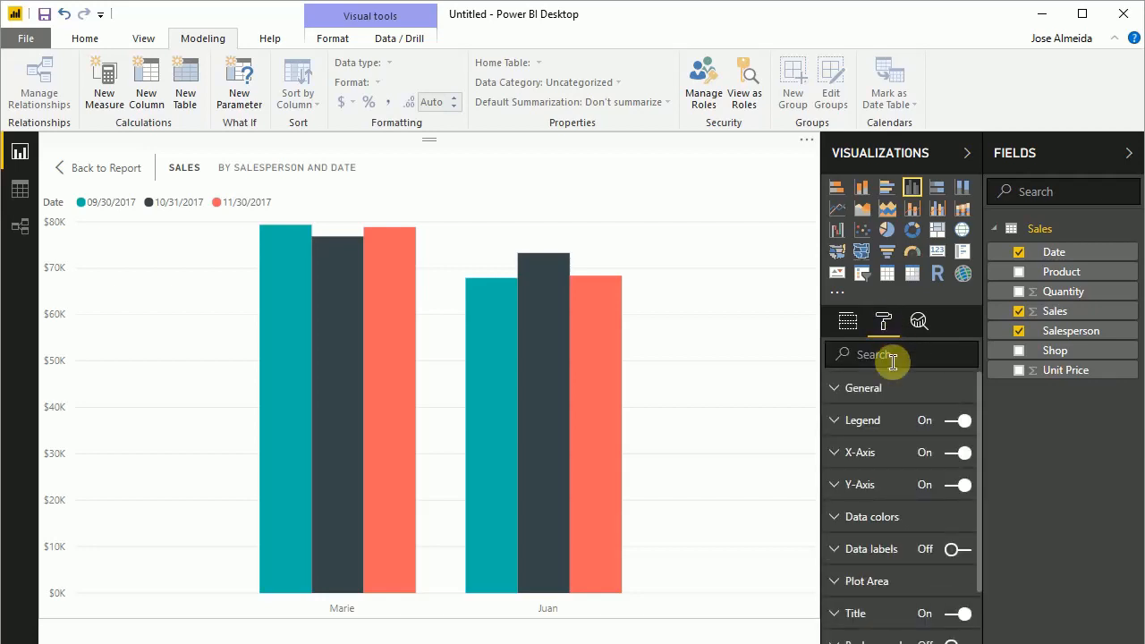
click(954, 551)
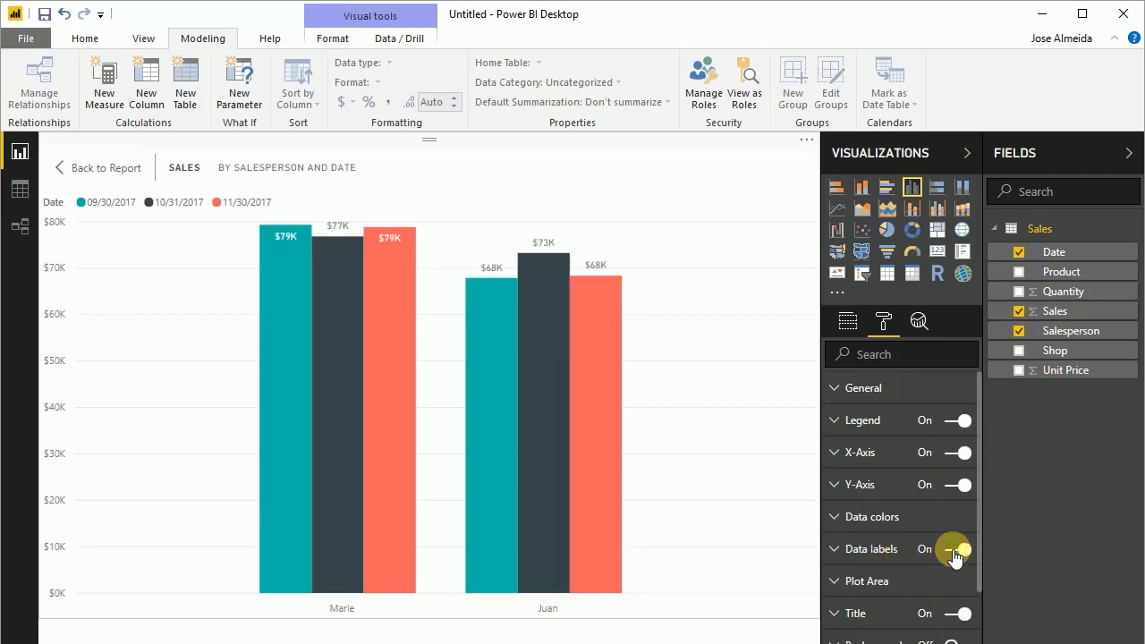
click(876, 424)
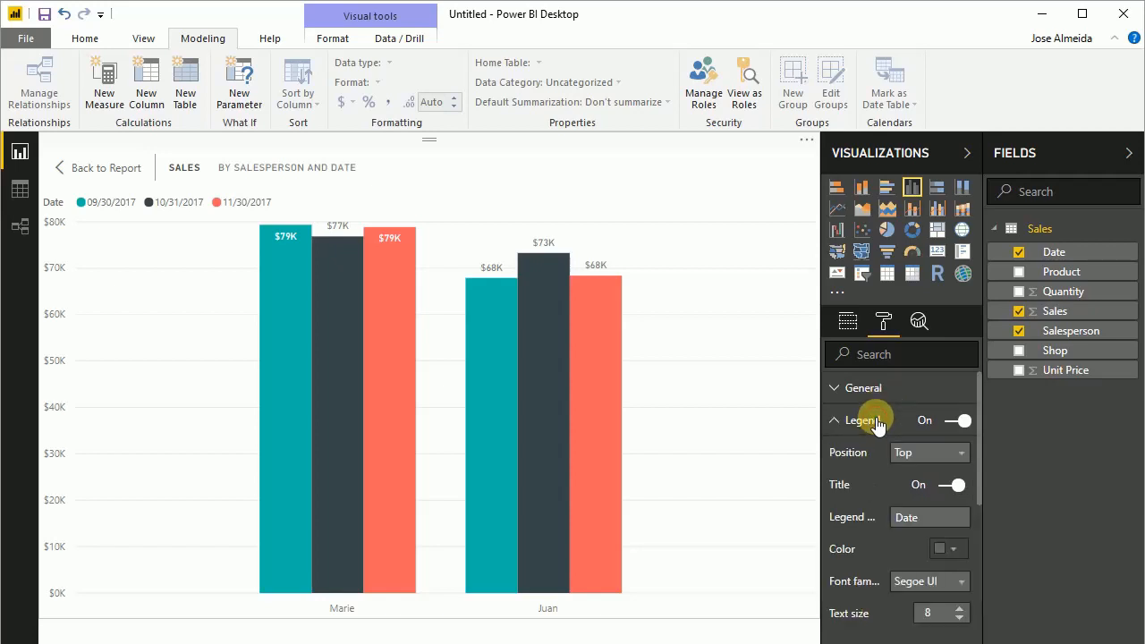
click(928, 450)
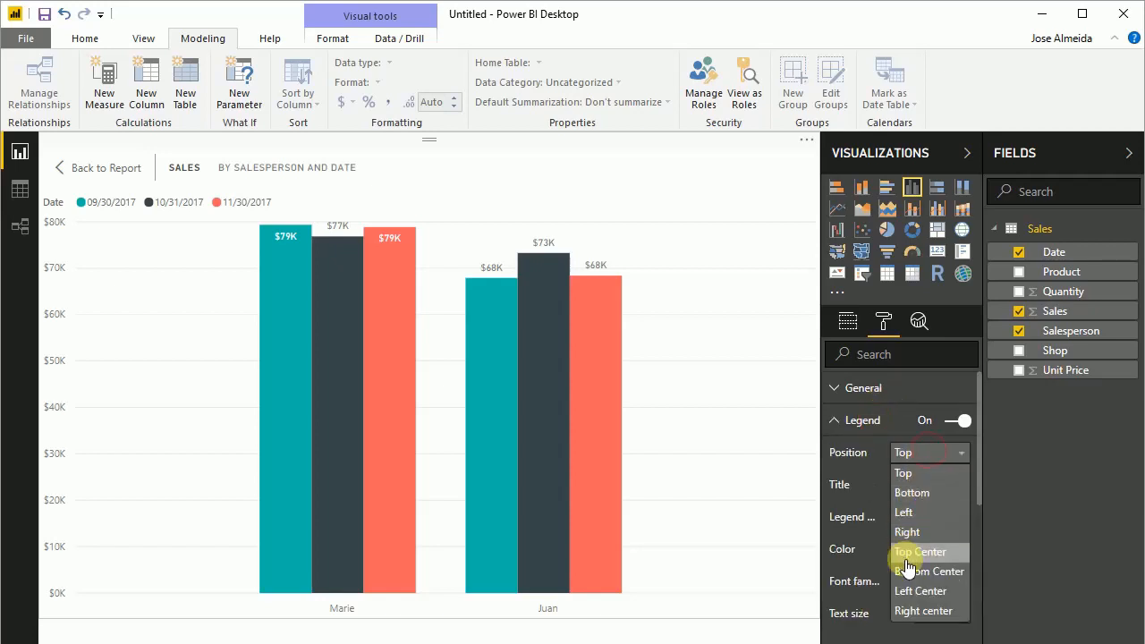
click(911, 493)
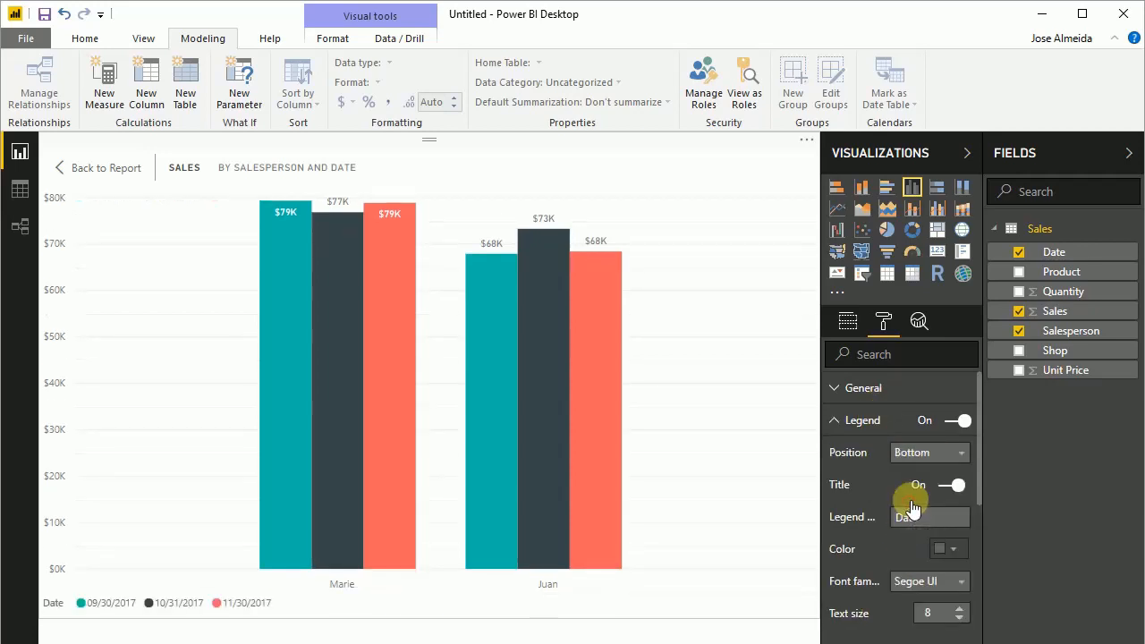
click(836, 419)
click(848, 326)
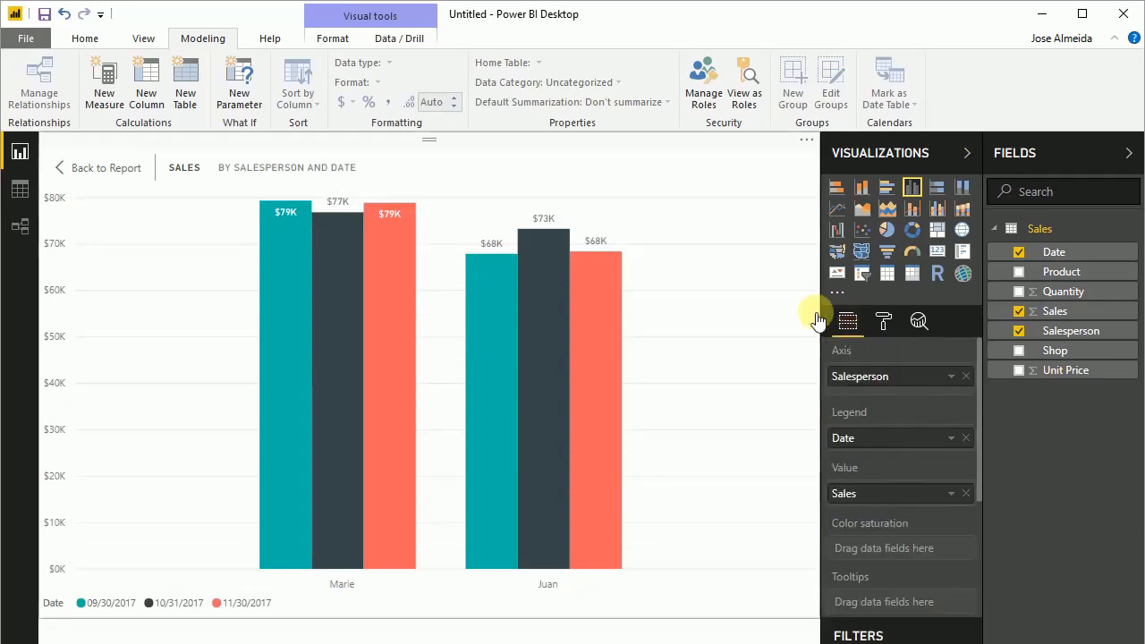
click(62, 168)
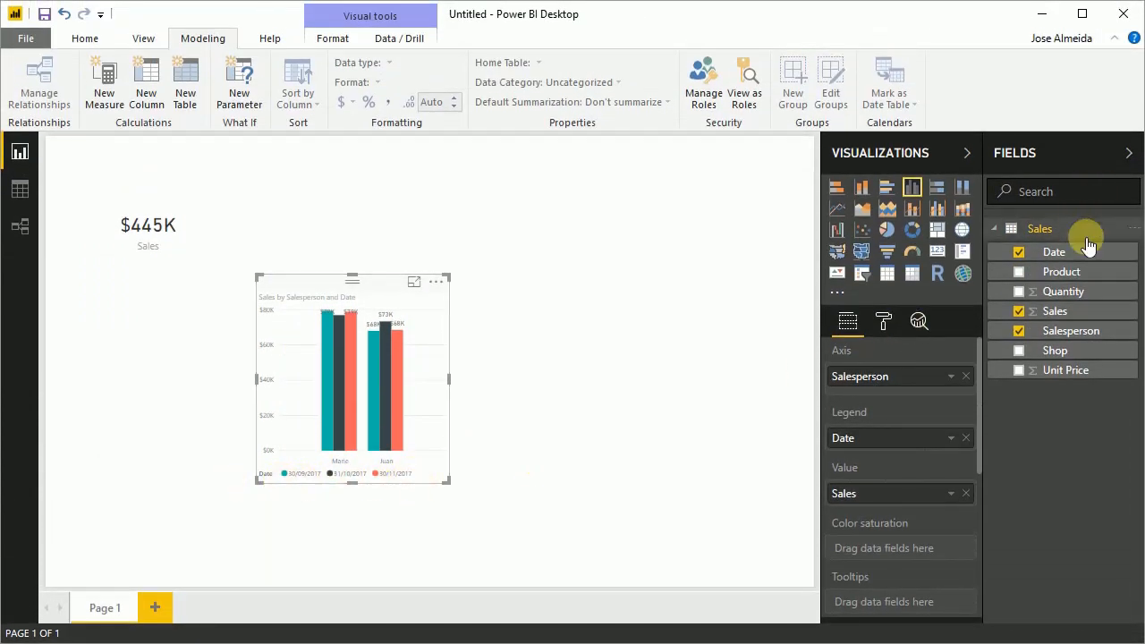
Step: Format the Date field as March 2001 (MMMM yyyy) and move the column chart directly beneath the Sales card
click(1077, 257)
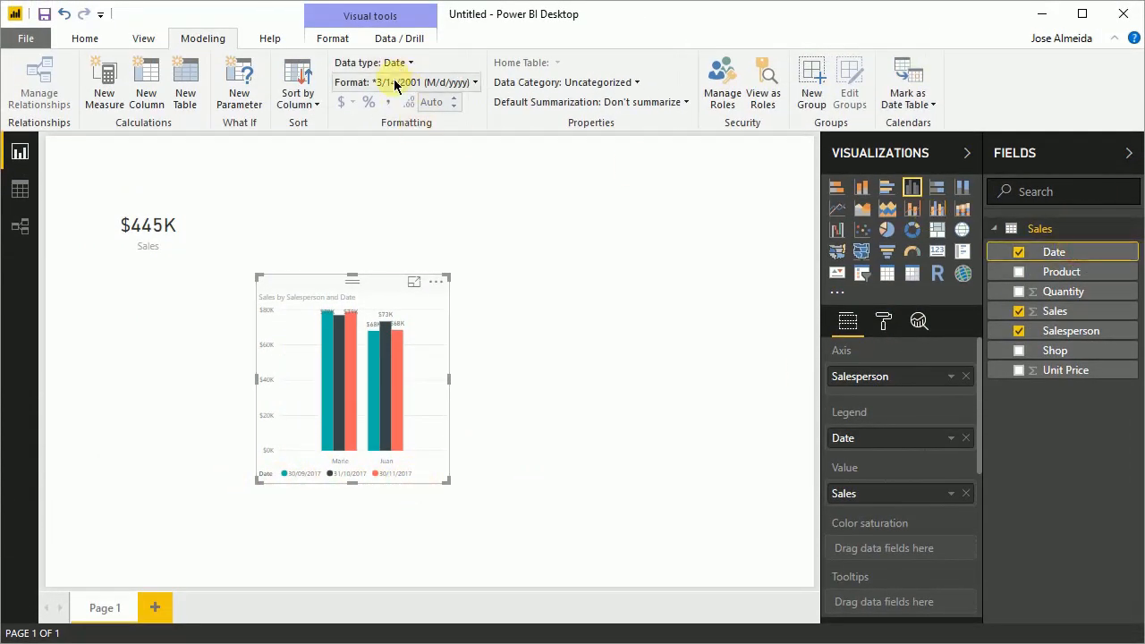
click(409, 81)
click(469, 84)
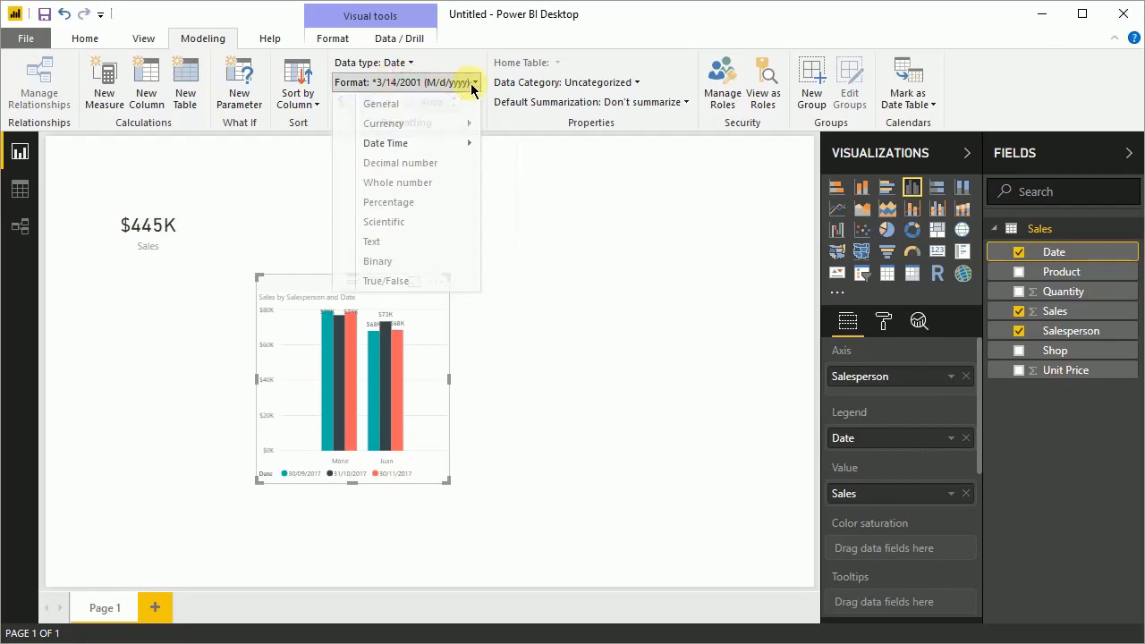
click(473, 85)
click(474, 85)
mouse_move(464, 146)
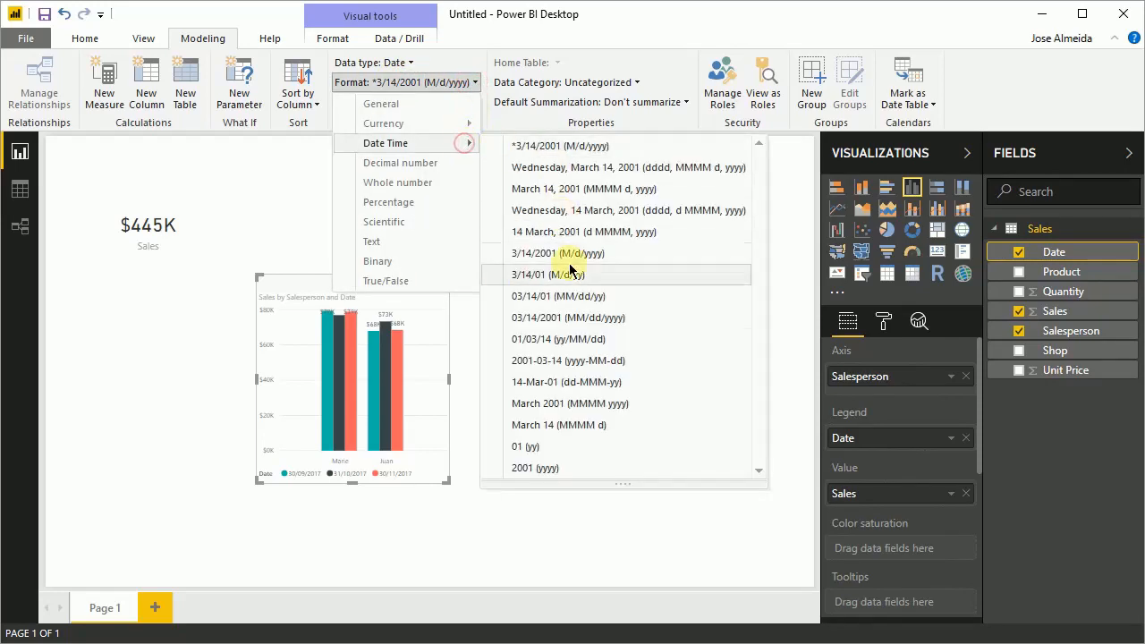
click(574, 409)
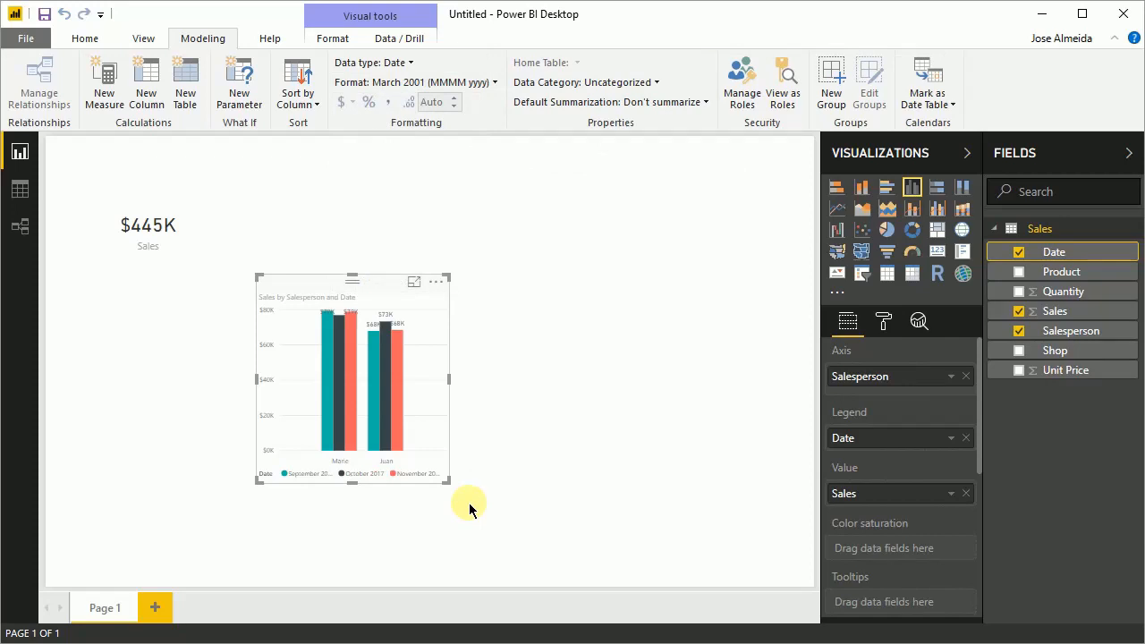
drag(344, 288, 147, 288)
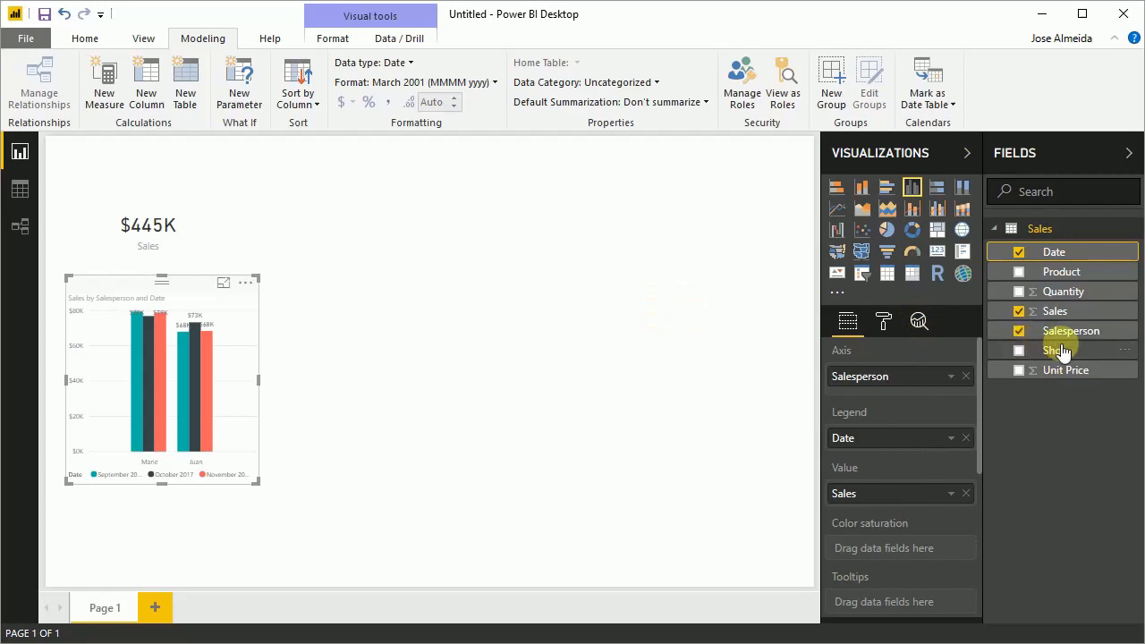
Step: Create a map with Shop as its location in the upper-right part of the report page and widen it toward the page edge
drag(1055, 350, 647, 287)
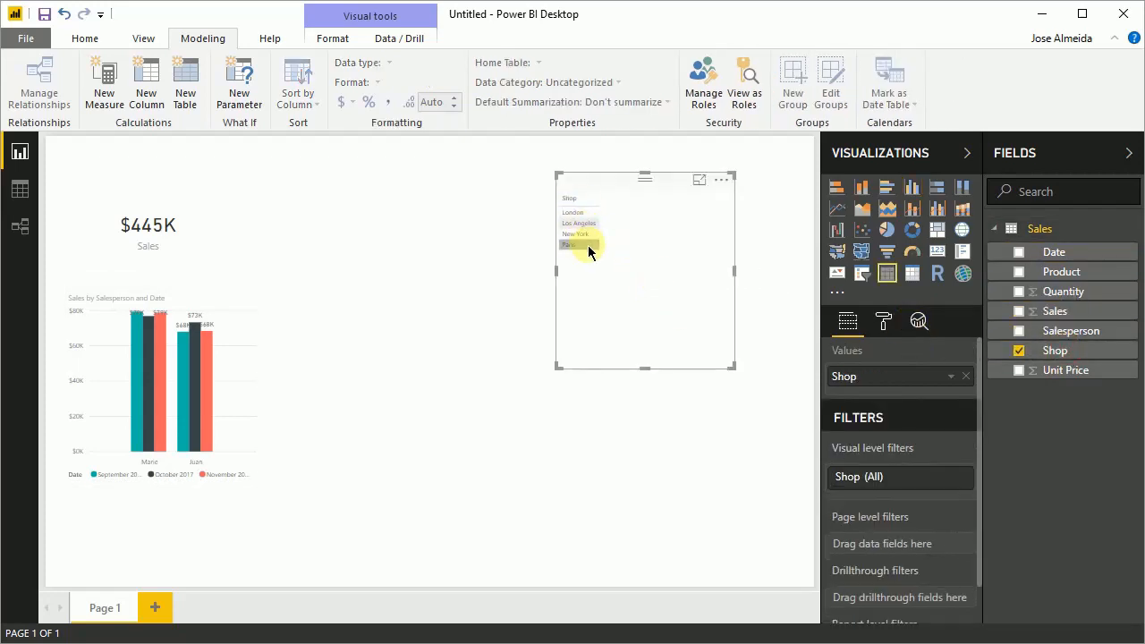
click(960, 234)
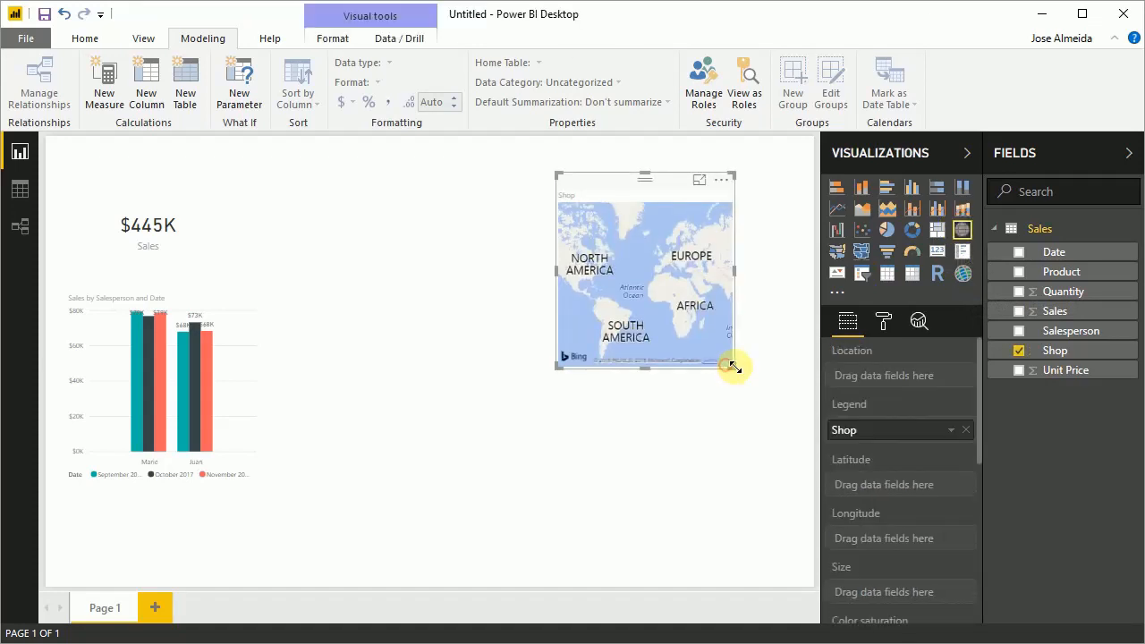
drag(733, 365, 799, 355)
click(797, 354)
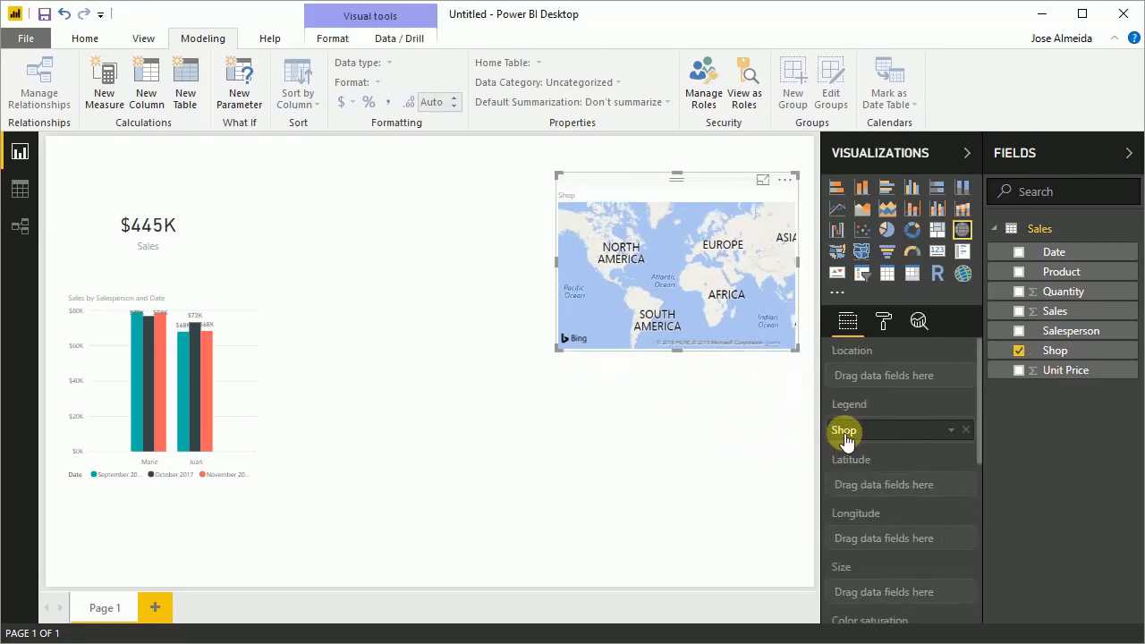
drag(845, 432, 868, 382)
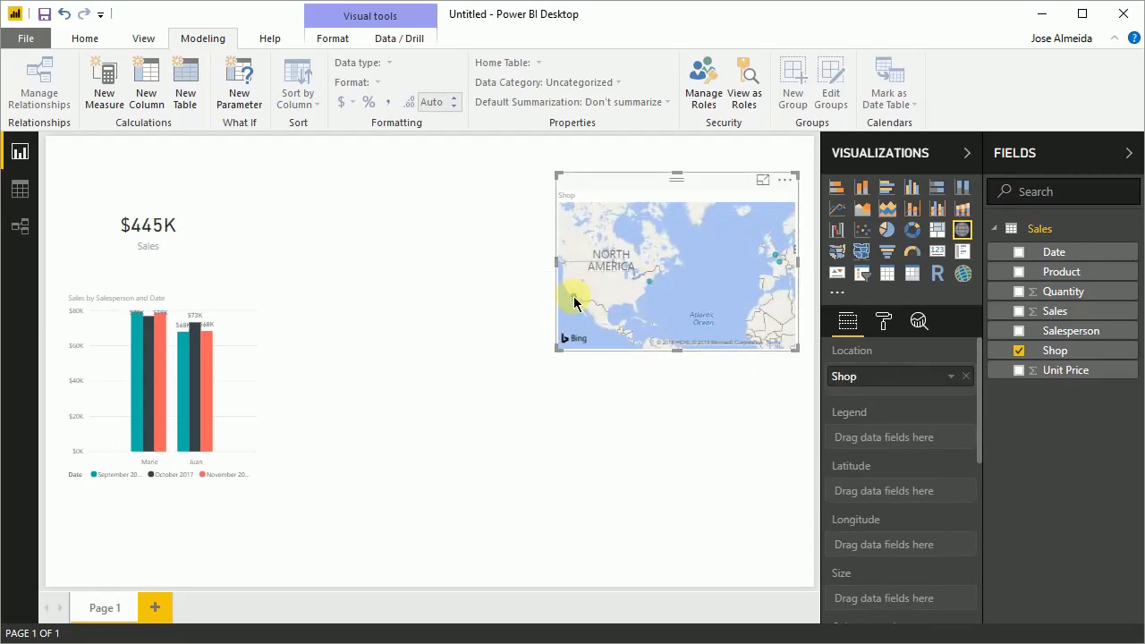
Step: Examine the shop locations on the map, both on the report page and in focus mode
mouse_move(574, 302)
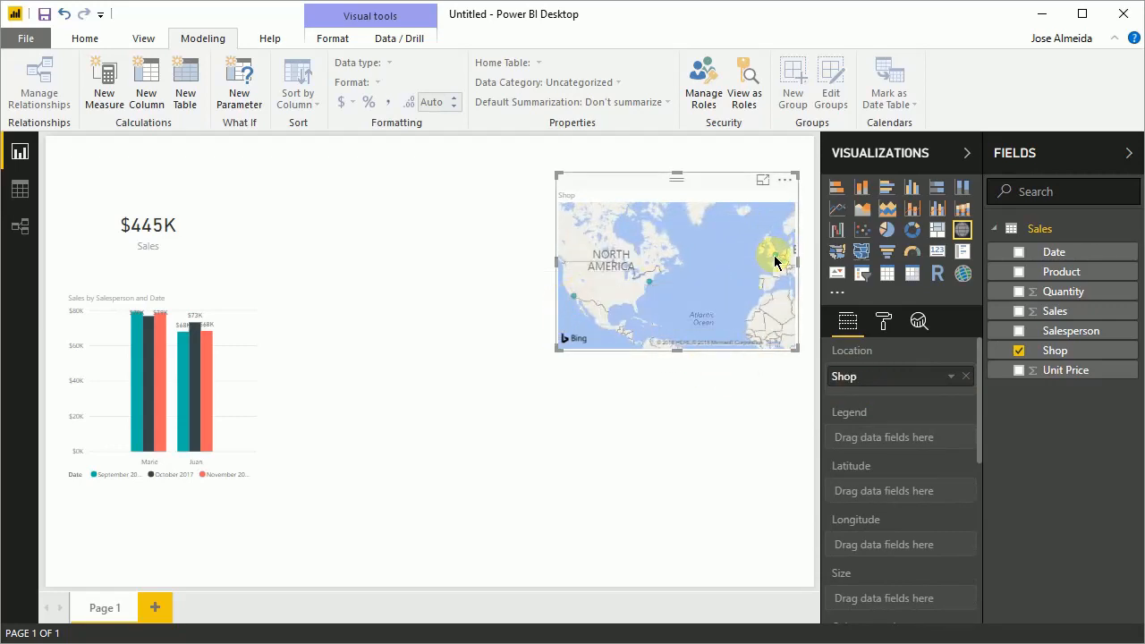
mouse_move(776, 261)
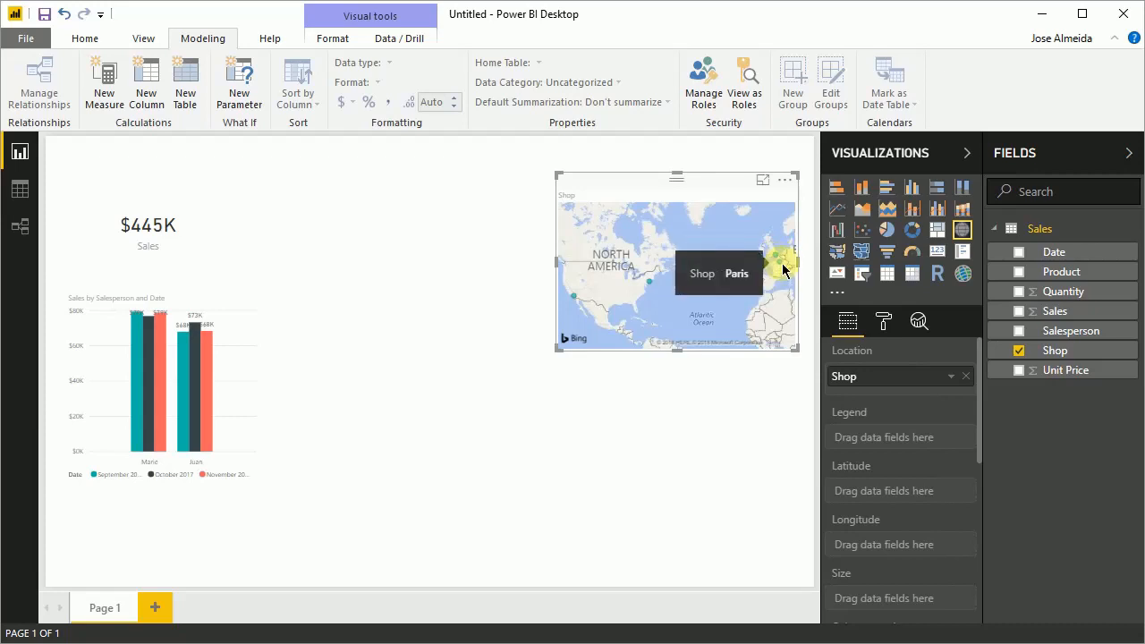
click(762, 180)
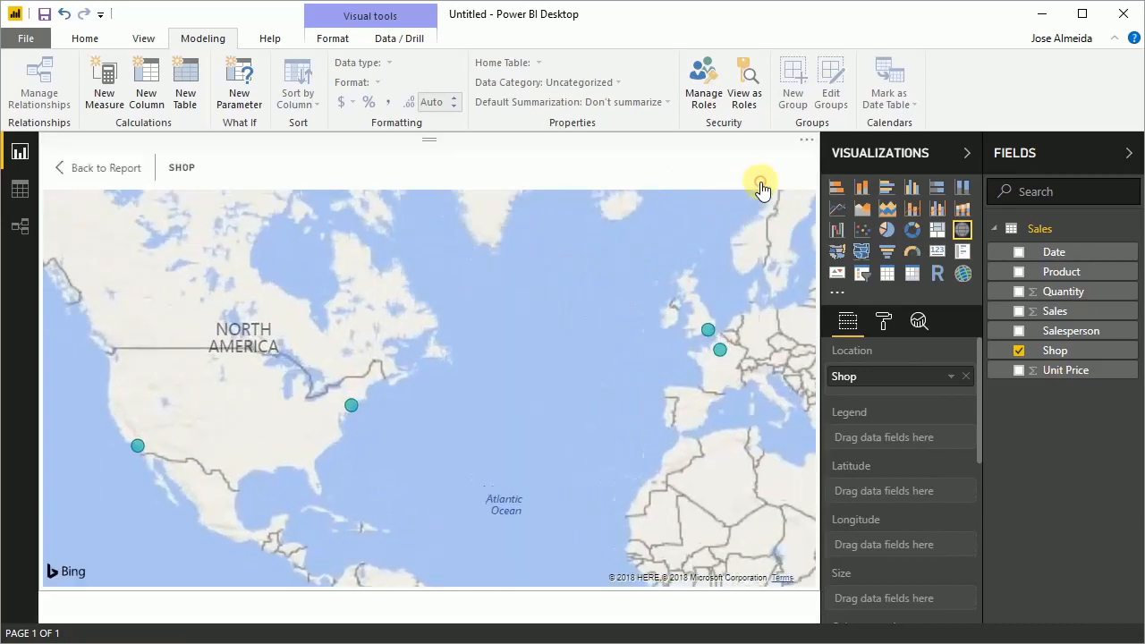
scroll(600, 432, up, 1)
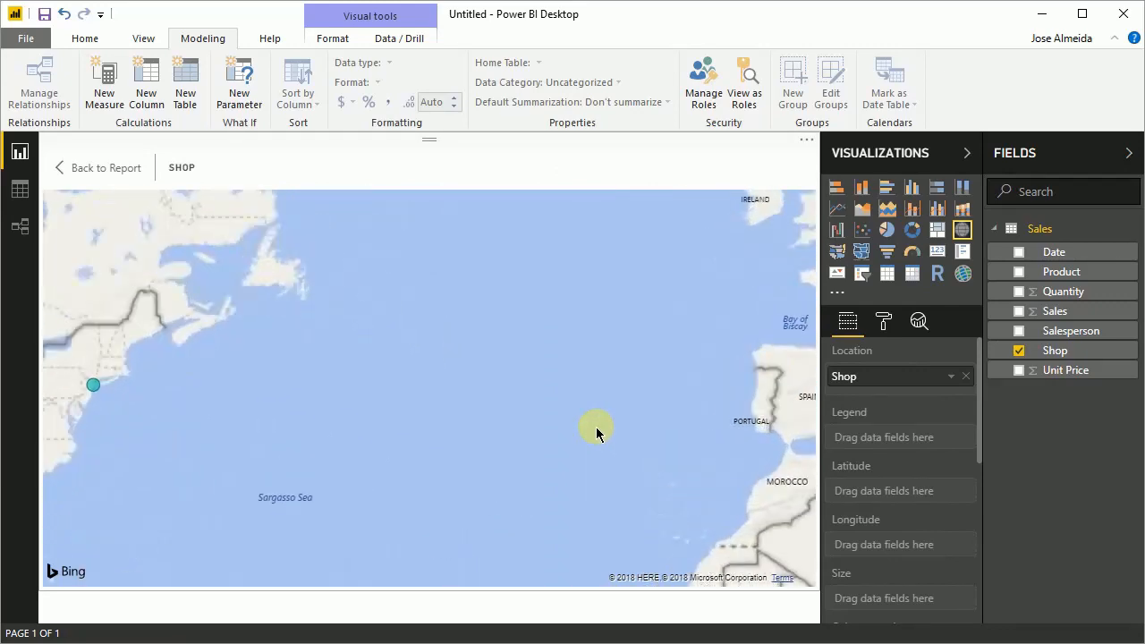
scroll(608, 427, down, 1)
drag(637, 401, 596, 360)
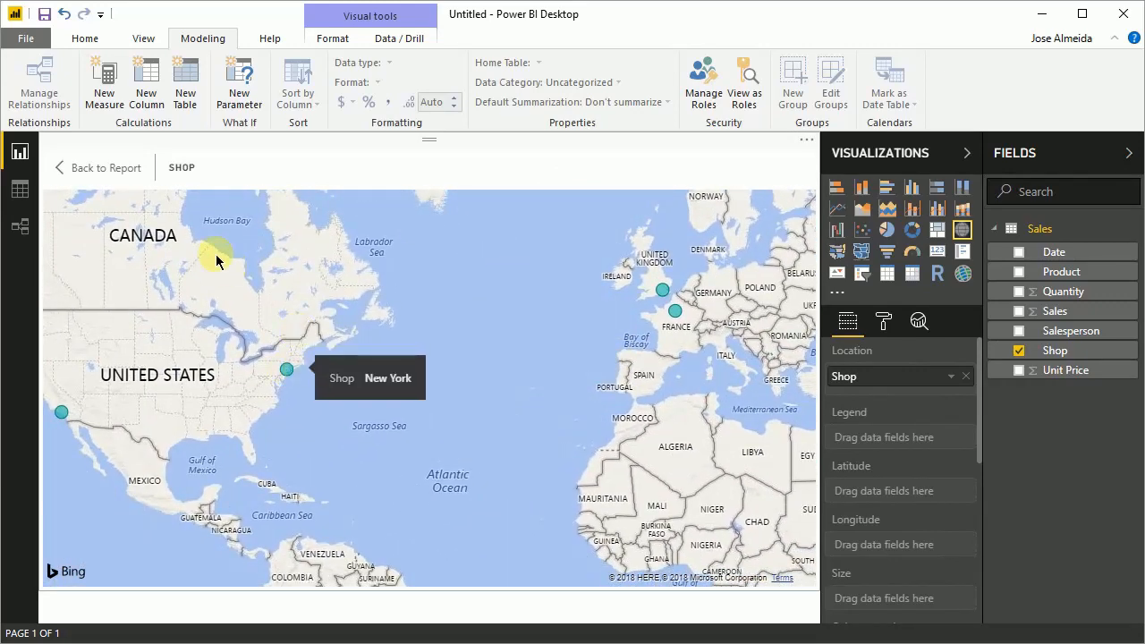
click(65, 170)
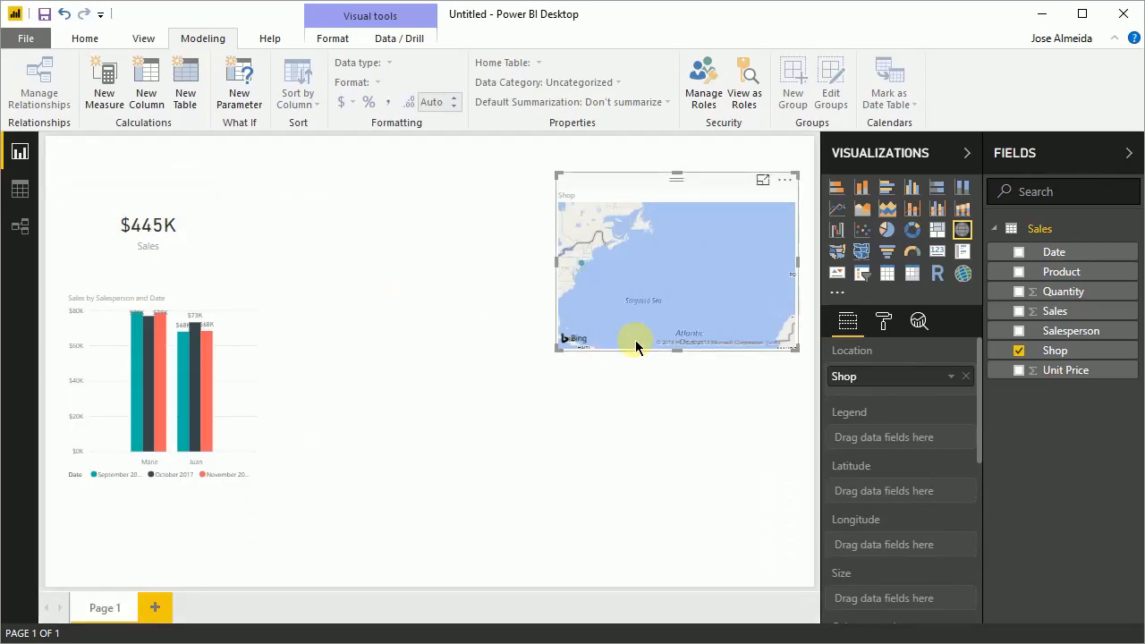
scroll(667, 294, down, 1)
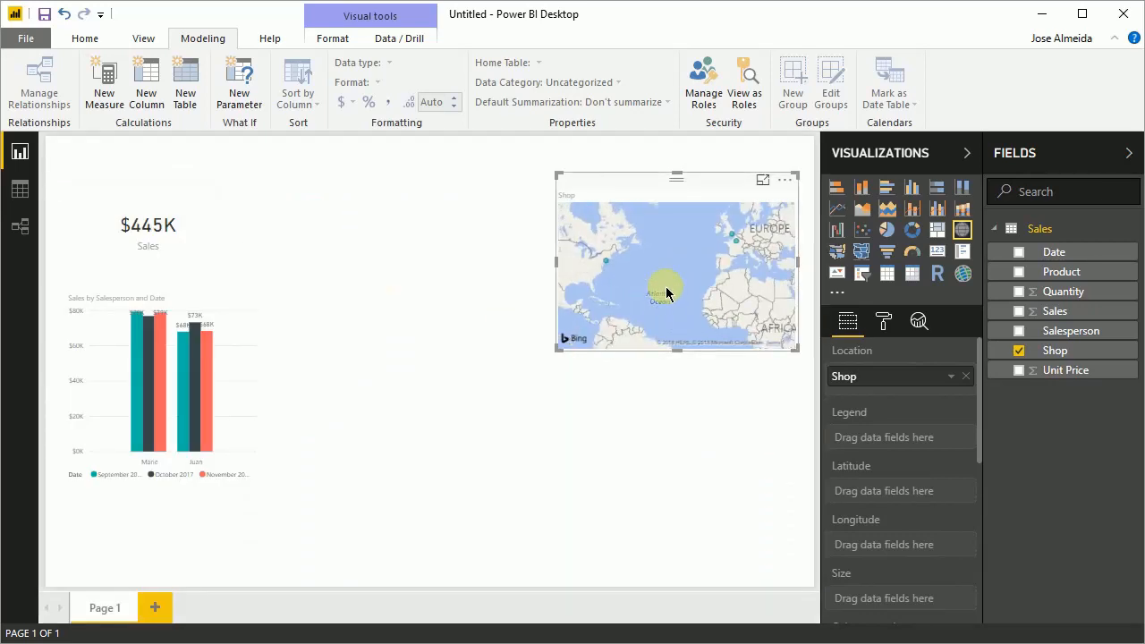
scroll(665, 292, down, 1)
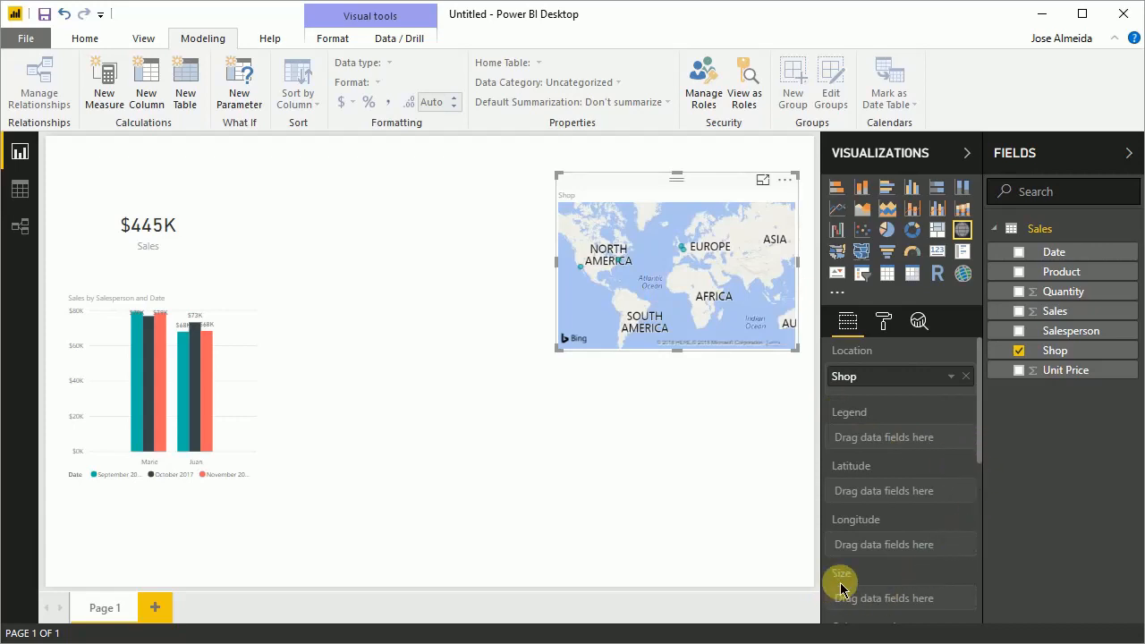
Step: Size the map bubbles by Sales and check the values of individual shops
drag(1042, 320, 890, 601)
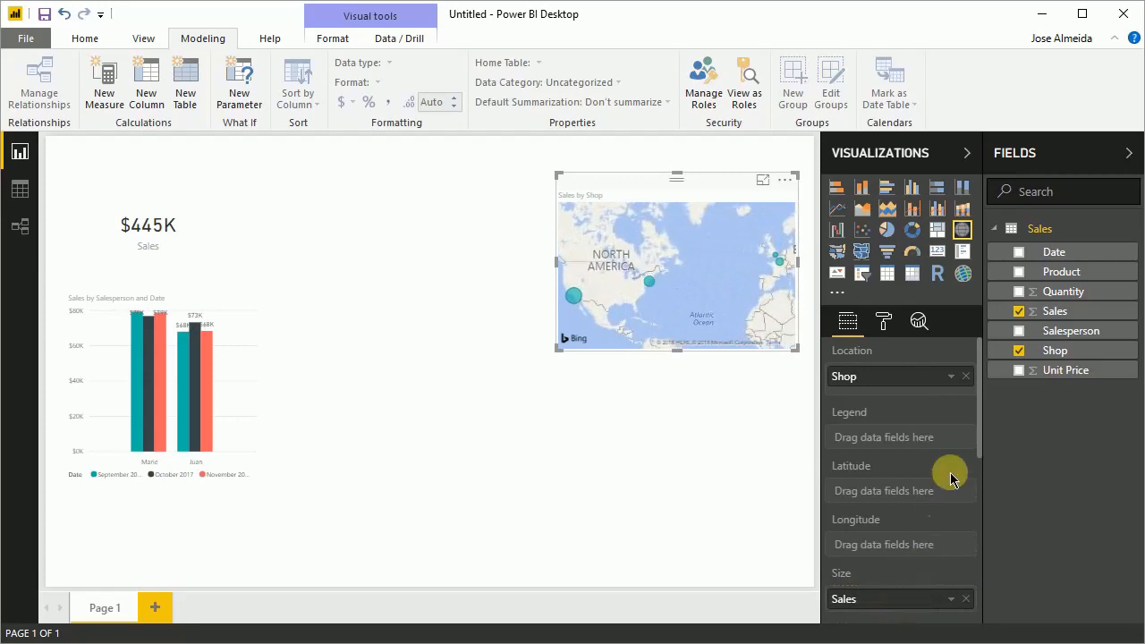
mouse_move(575, 305)
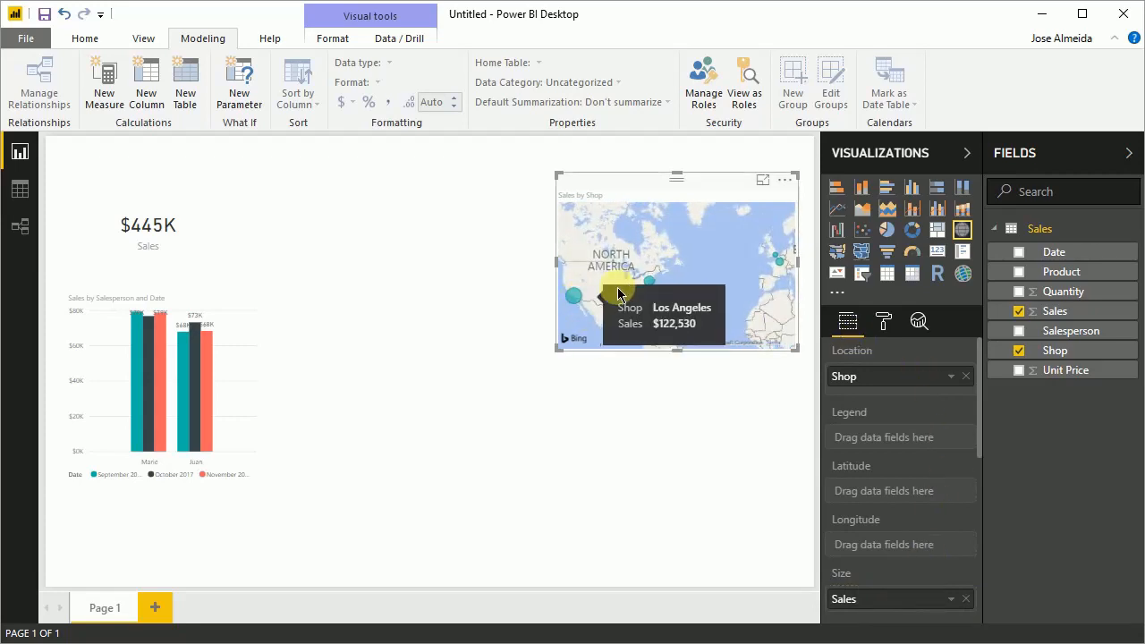
mouse_move(645, 286)
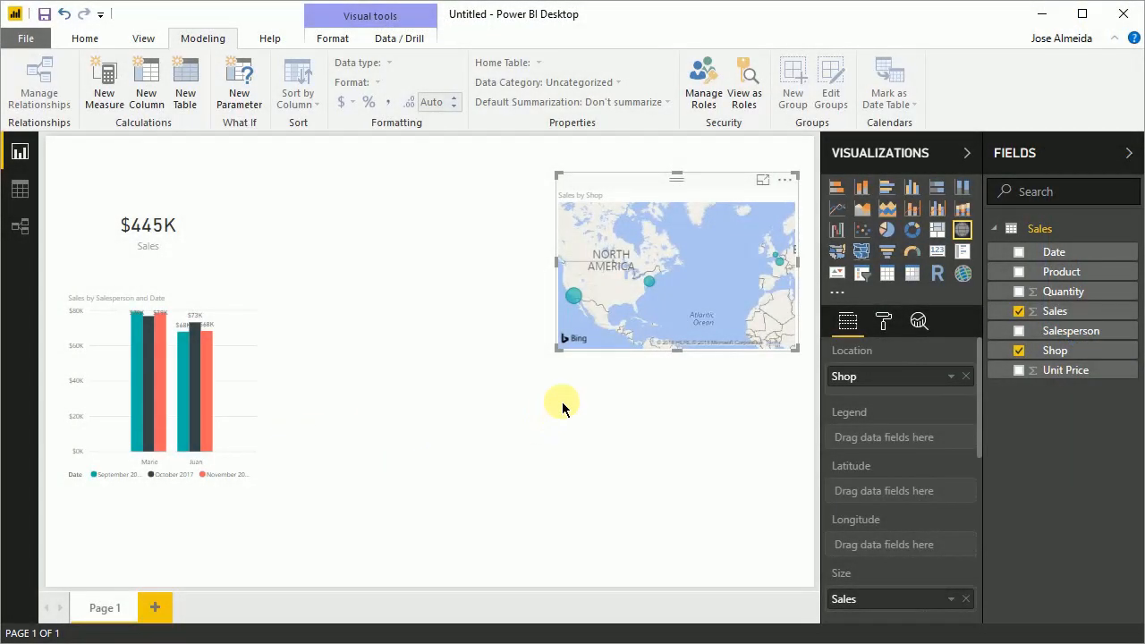
Step: Create a matrix of Sales with Product as rows and Shop as columns below the map, and resize it to fit all columns
drag(1053, 271, 421, 465)
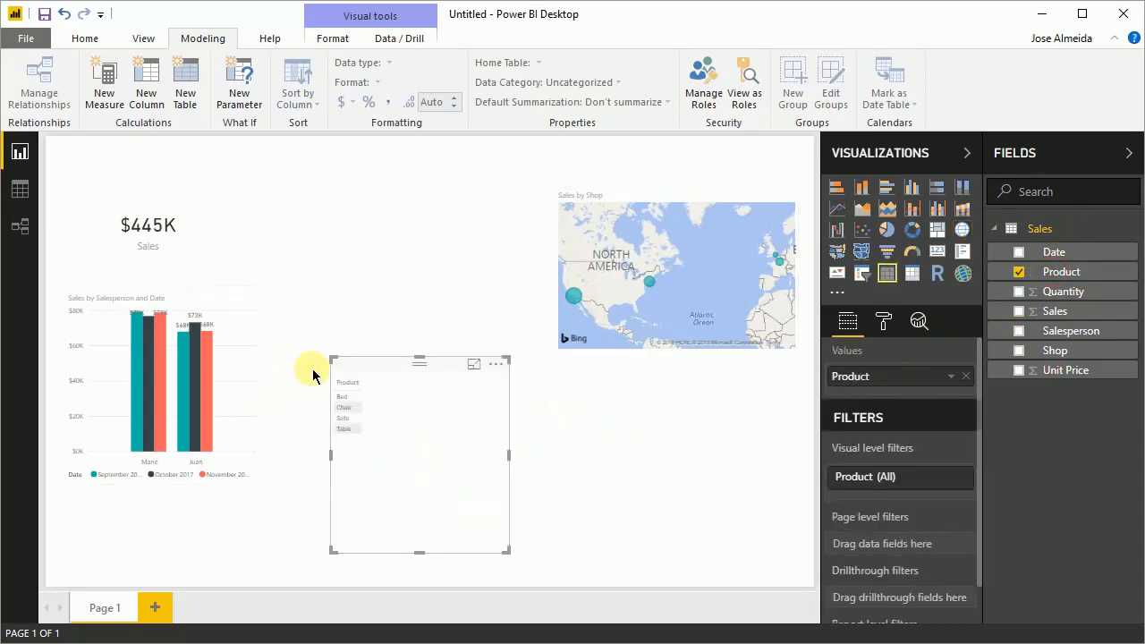
click(1018, 312)
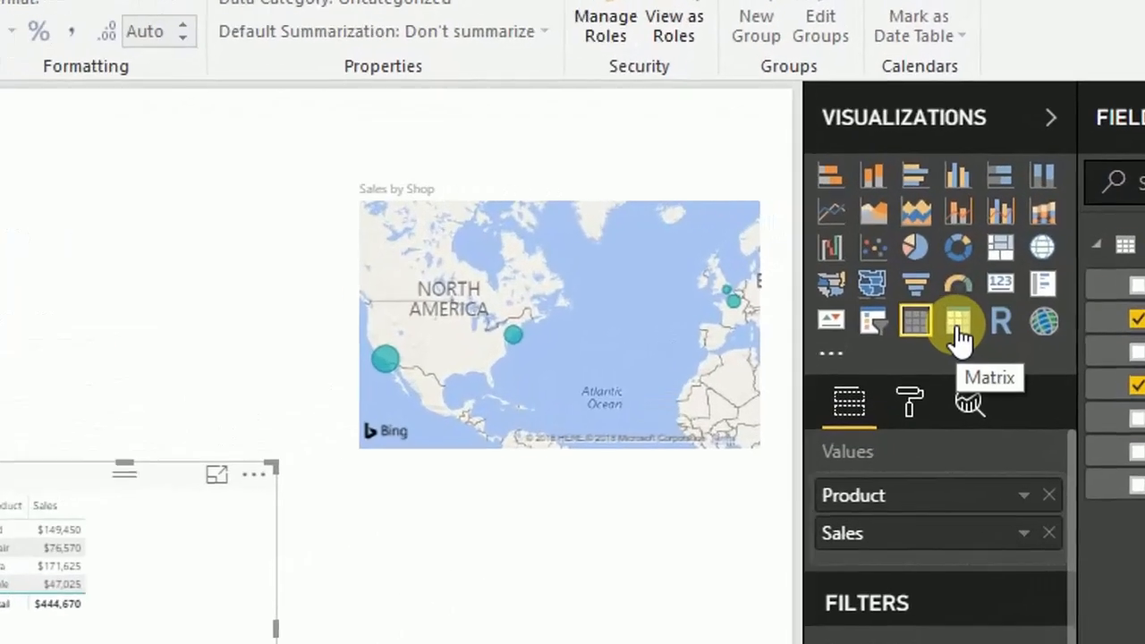
click(912, 274)
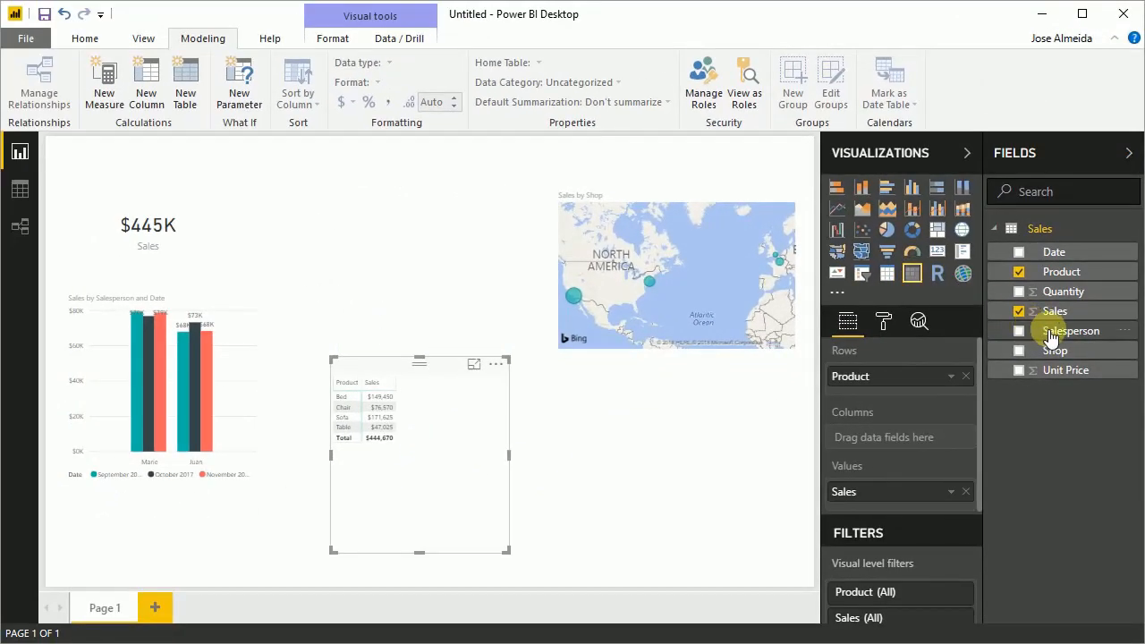
drag(1053, 350, 926, 438)
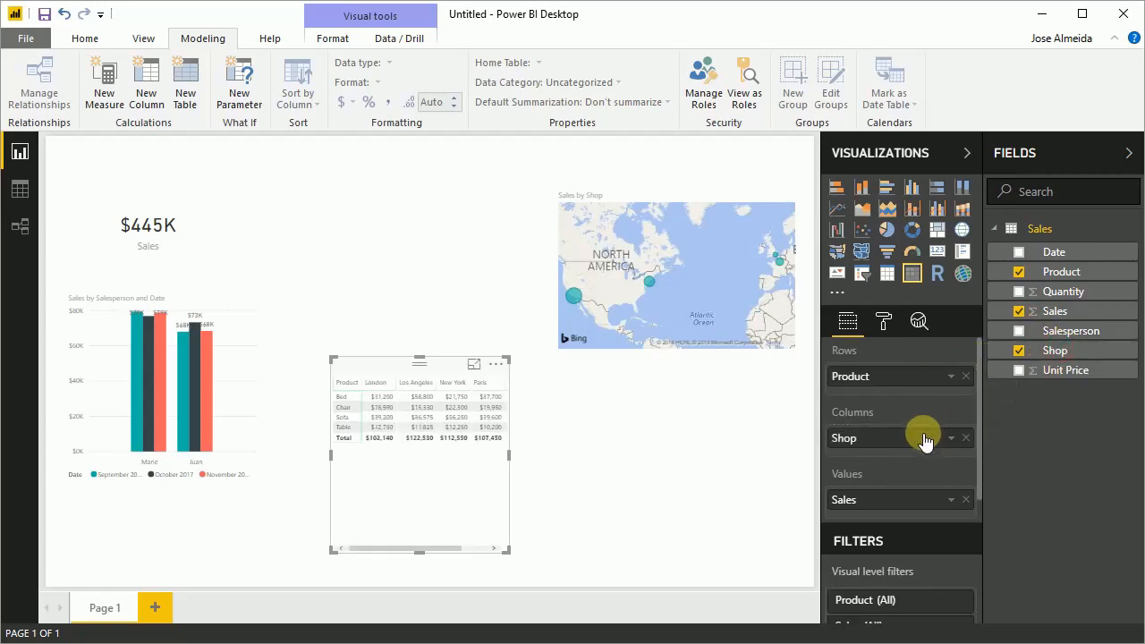
drag(508, 361, 554, 409)
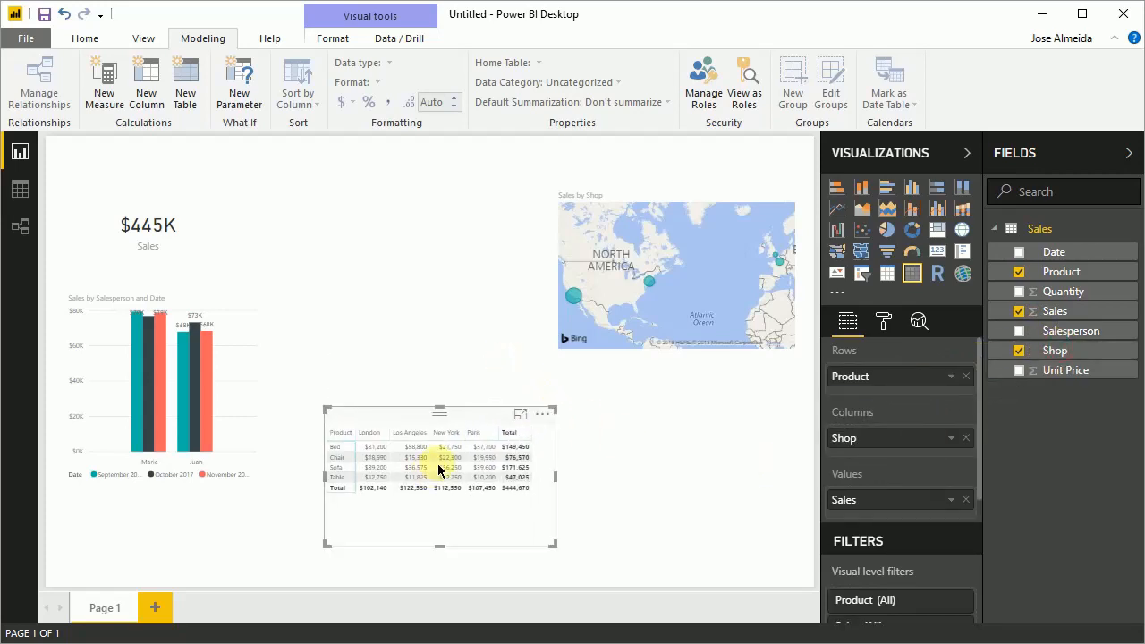
Step: Apply the Condensed style to the product-by-shop matrix
click(882, 321)
click(884, 387)
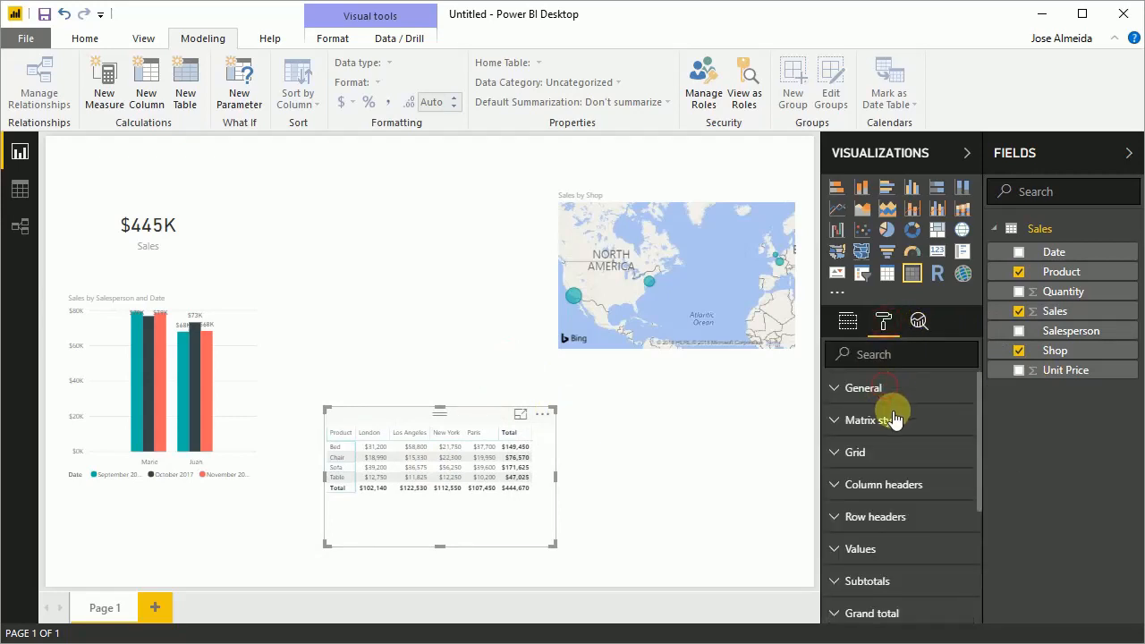
click(894, 420)
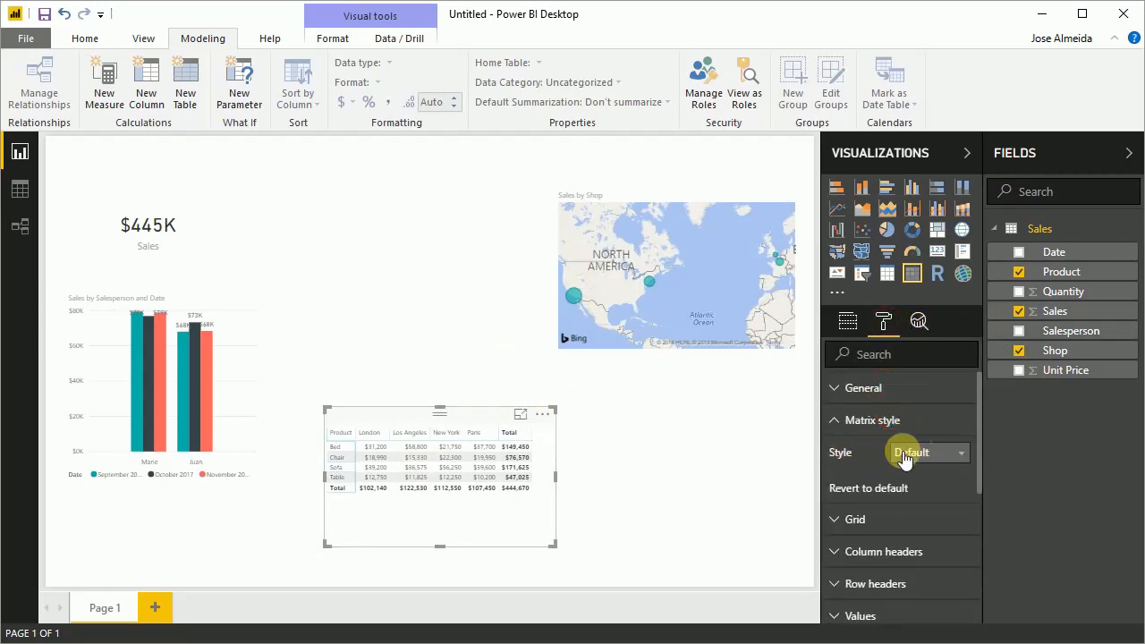
click(948, 459)
click(939, 428)
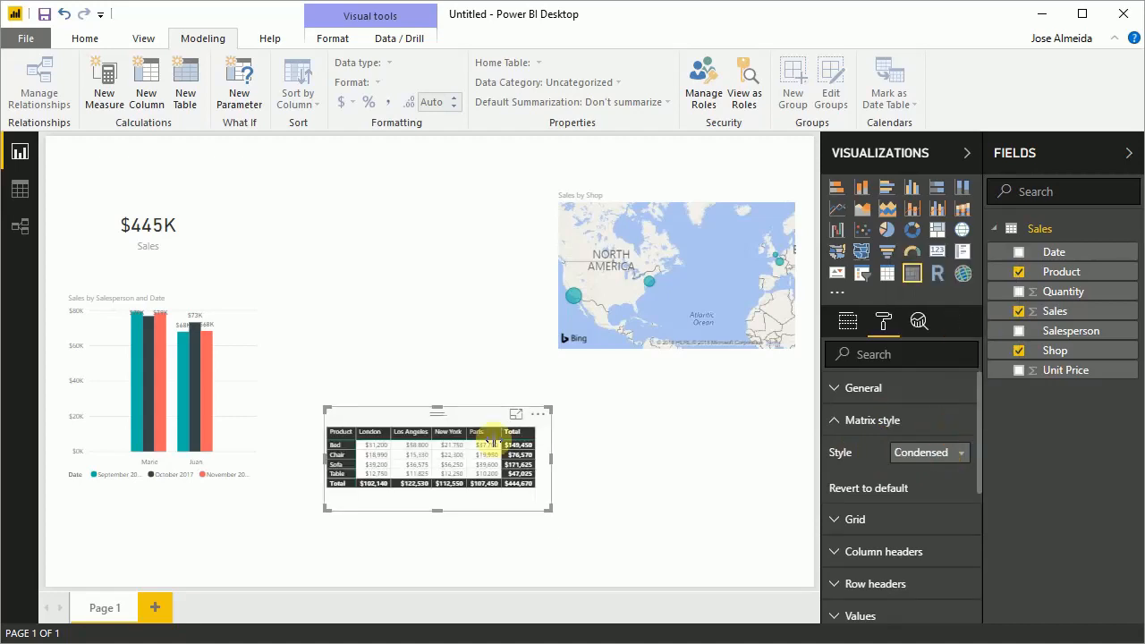
Step: Set the background color of the matrix's column headers to the darkest light-blue theme shade
click(836, 419)
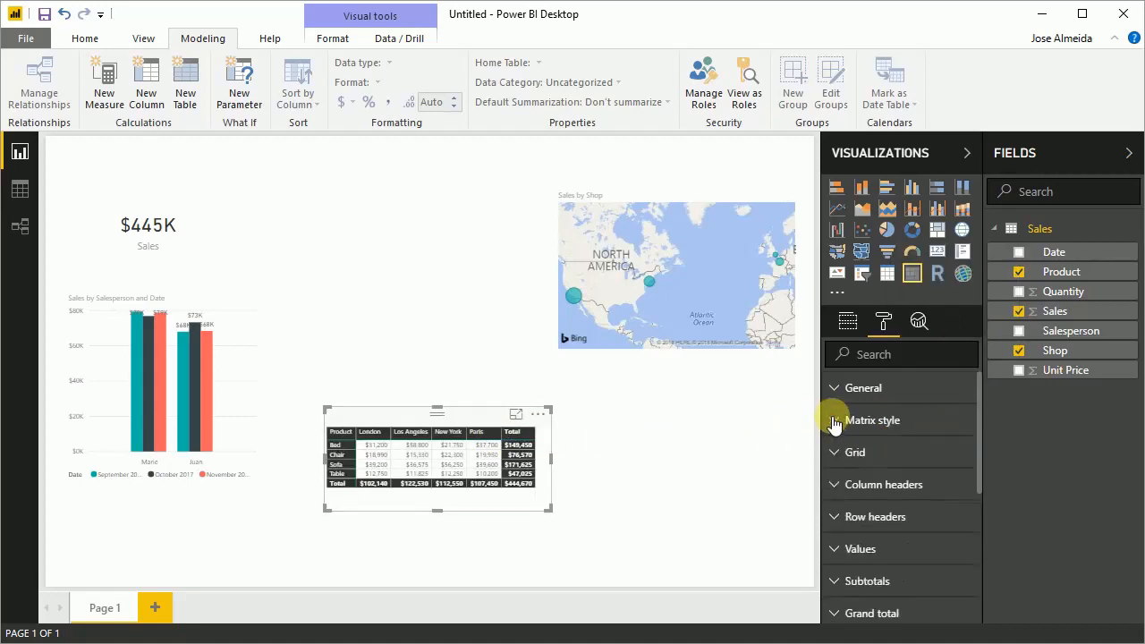
click(885, 488)
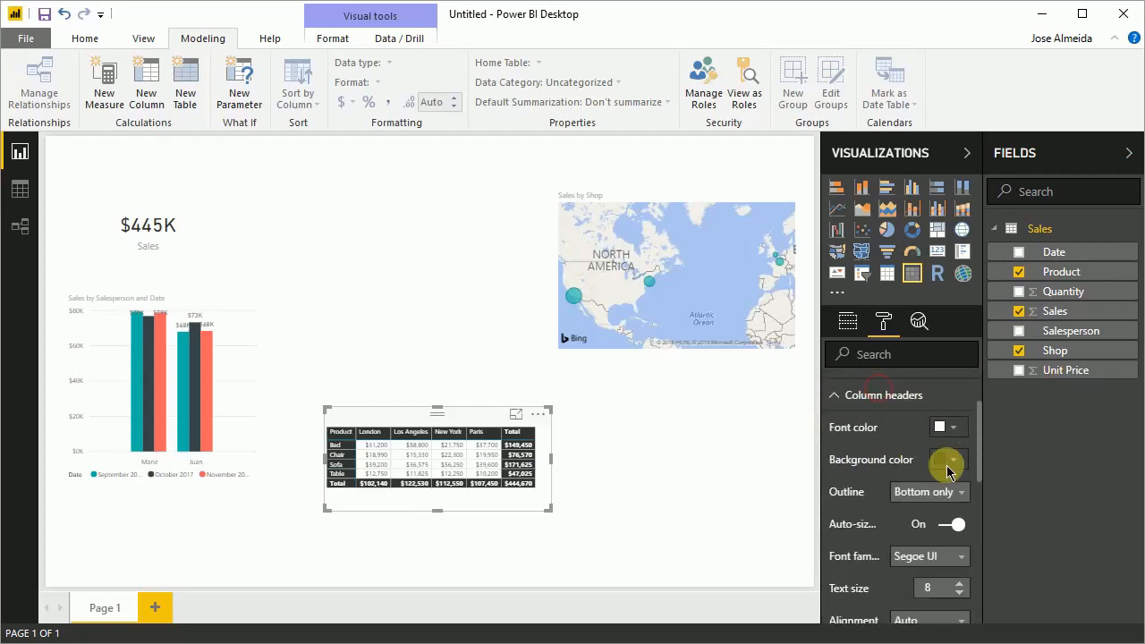
click(949, 461)
click(853, 442)
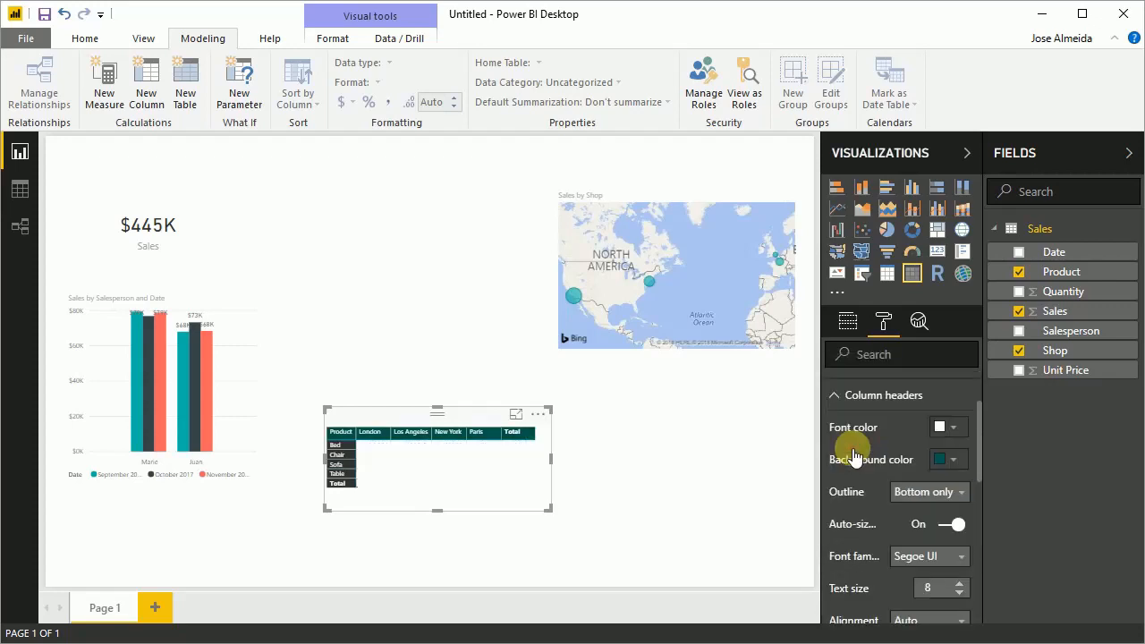
click(950, 459)
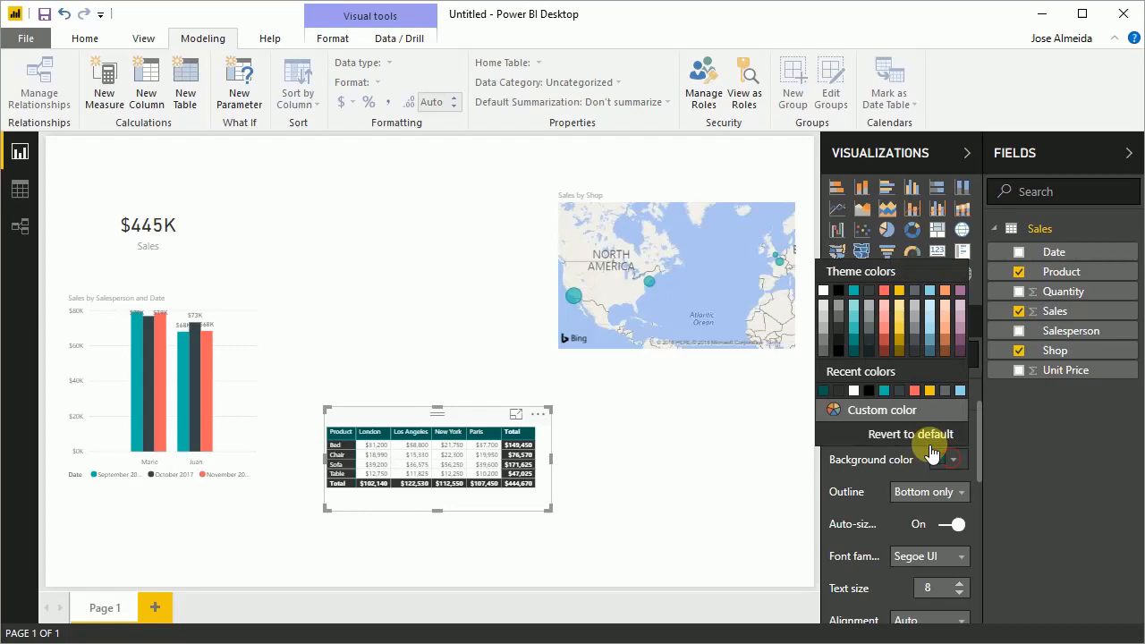
click(928, 358)
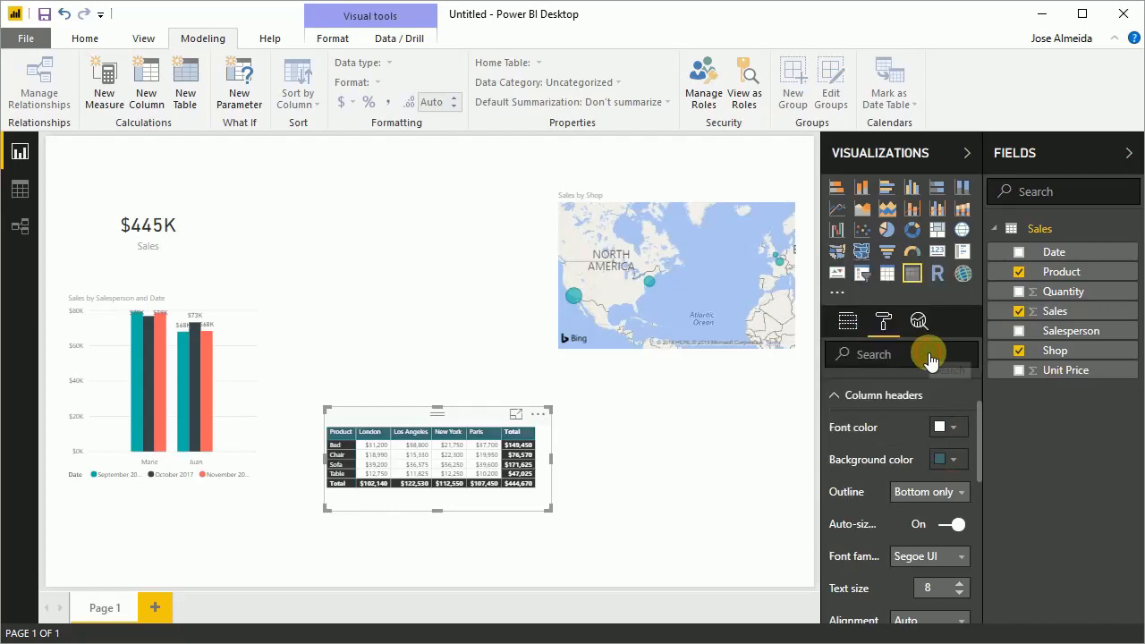
scroll(934, 384, down, 1)
click(435, 409)
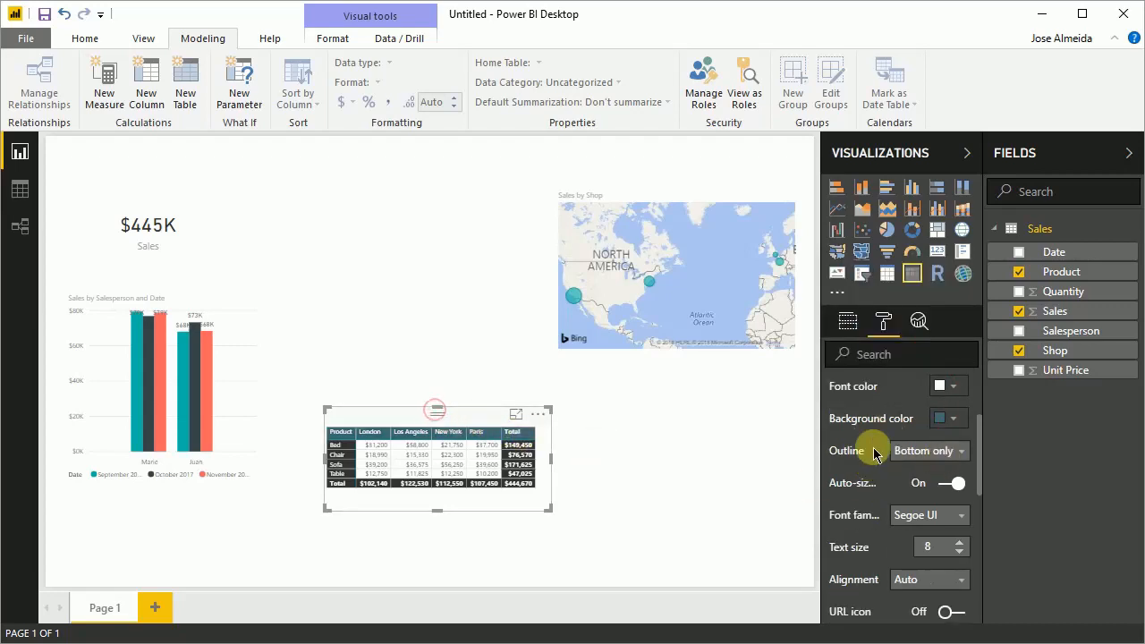
scroll(858, 455, up, 3)
click(835, 484)
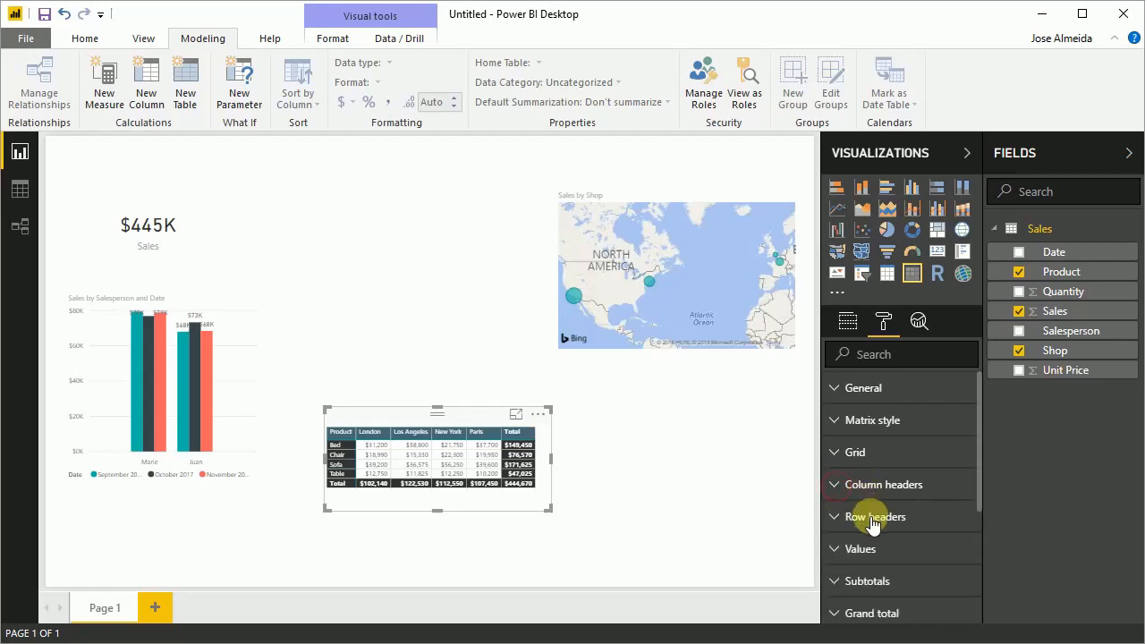
Step: Set the background color of the matrix's row headers to the same dark slate blue as the column headers
click(872, 518)
click(954, 580)
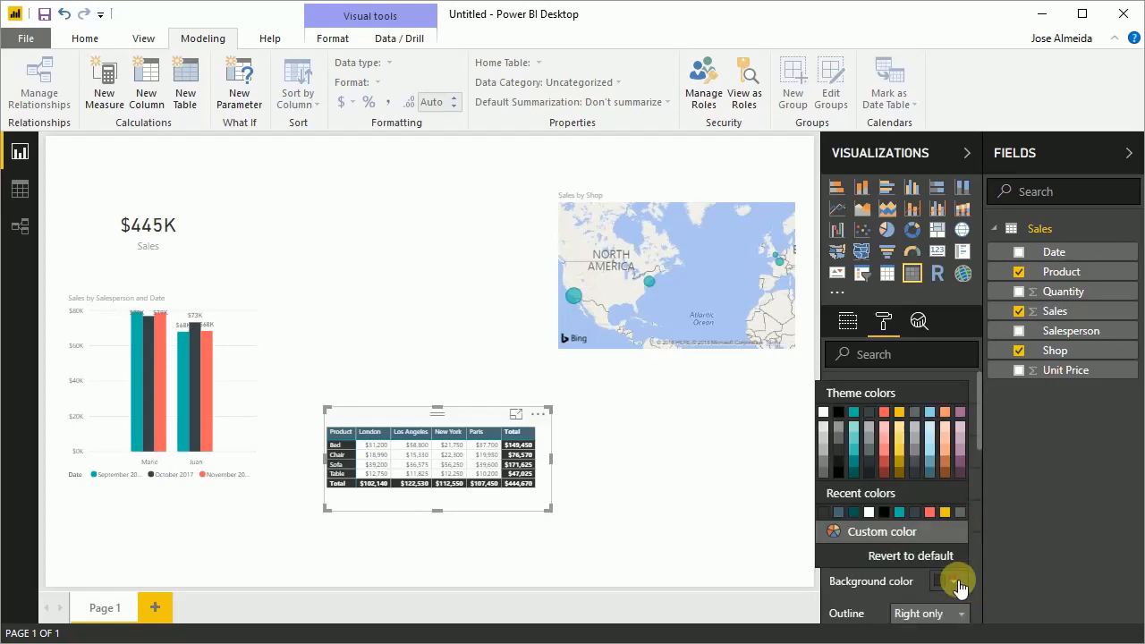
click(837, 512)
scroll(858, 528, down, 5)
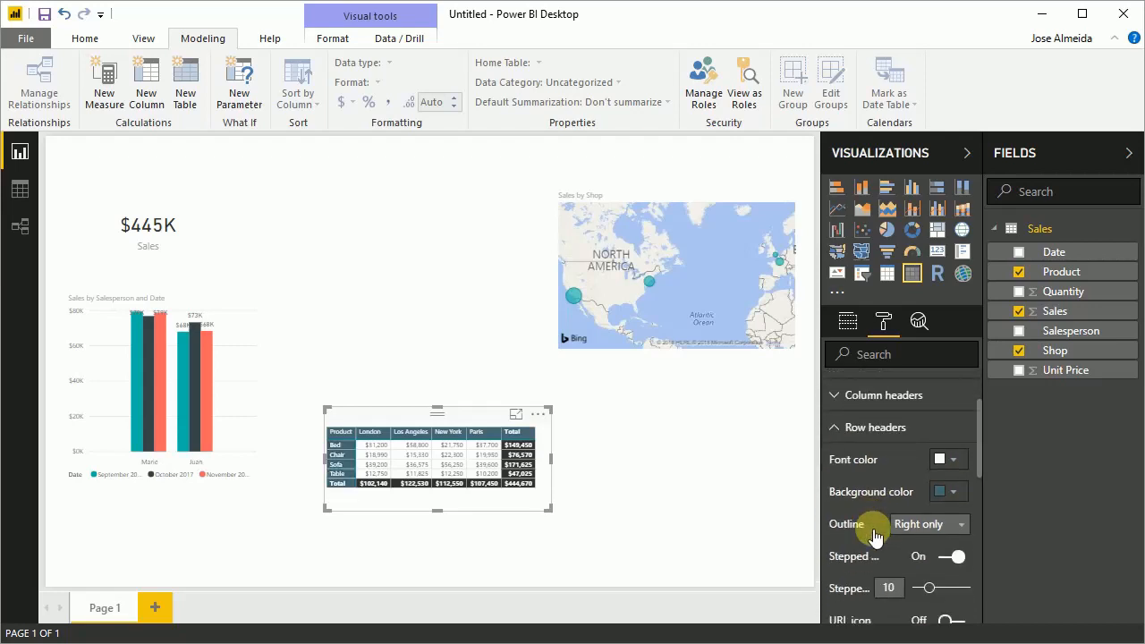
Step: Set the background color of the matrix's grand totals to the same dark slate blue as the headers
scroll(872, 535, down, 4)
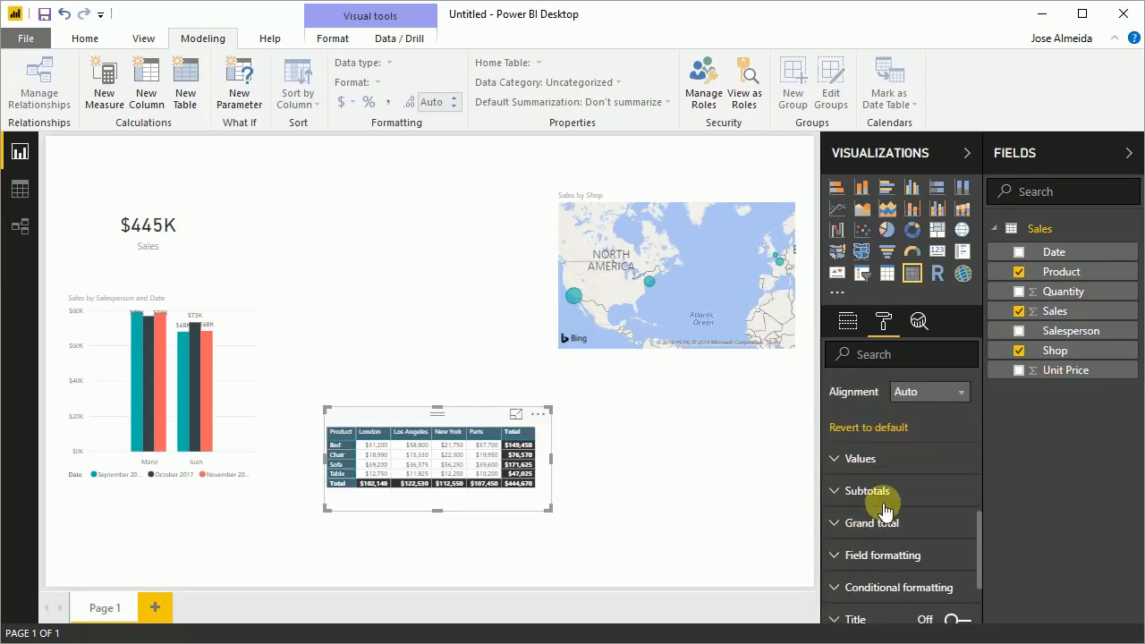
click(899, 523)
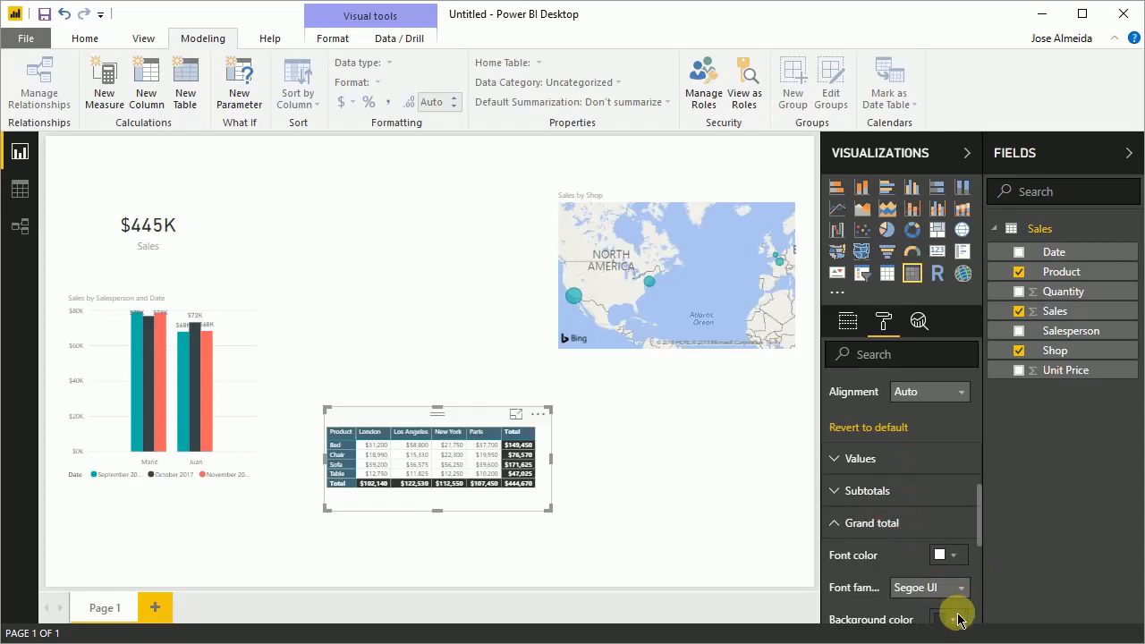
click(948, 620)
click(839, 550)
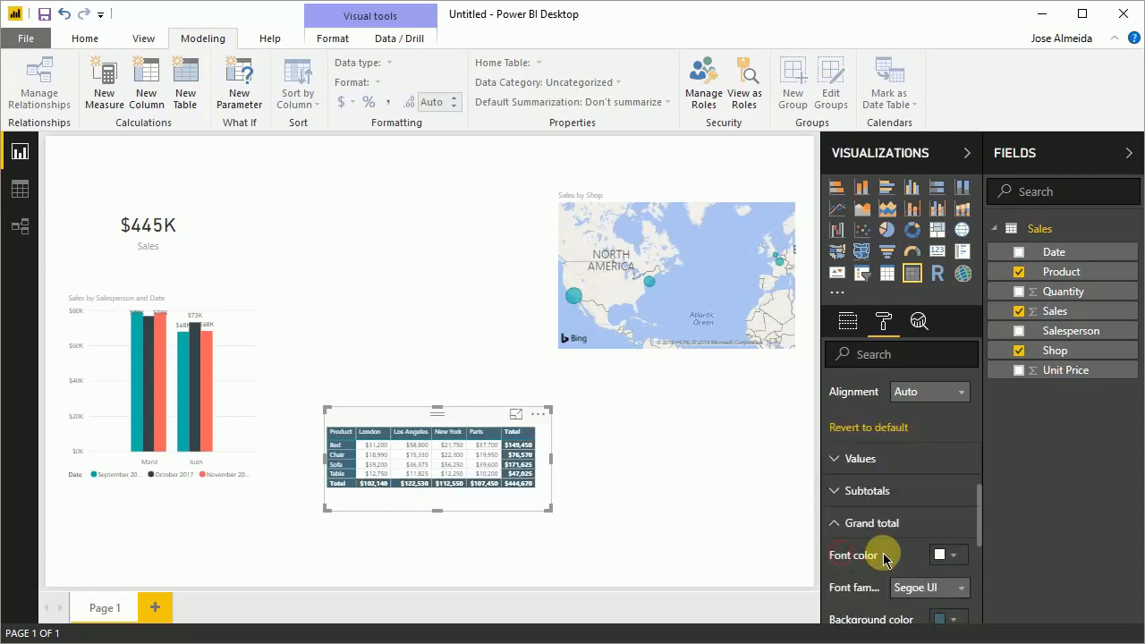
scroll(883, 557, down, 2)
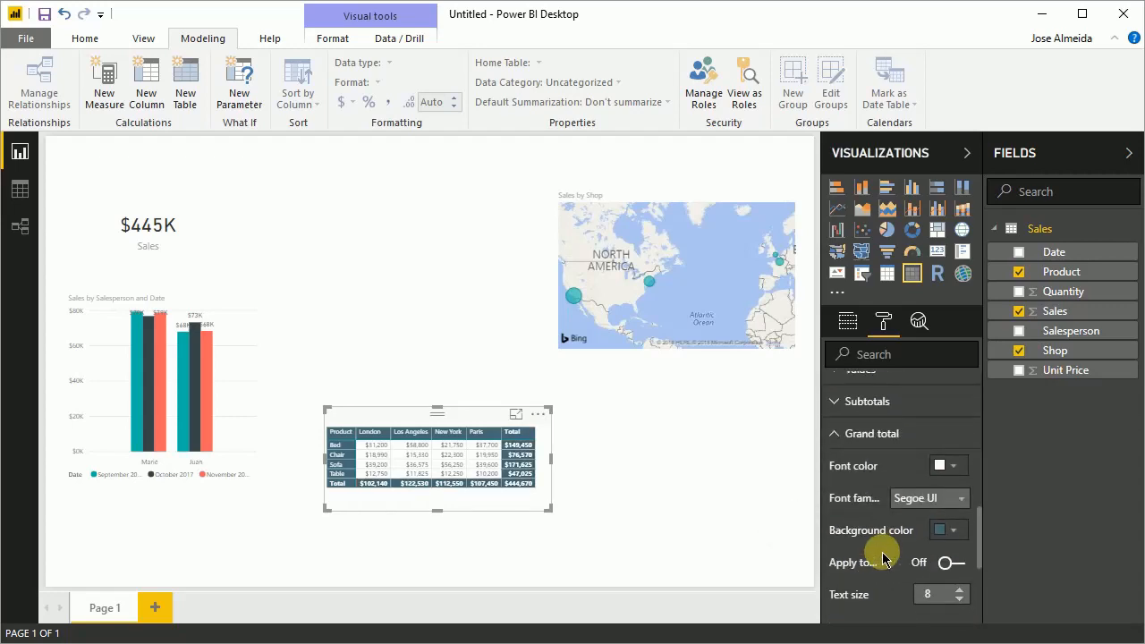
Step: Show the matrix in focus mode and sort its products by Total in descending order
click(516, 414)
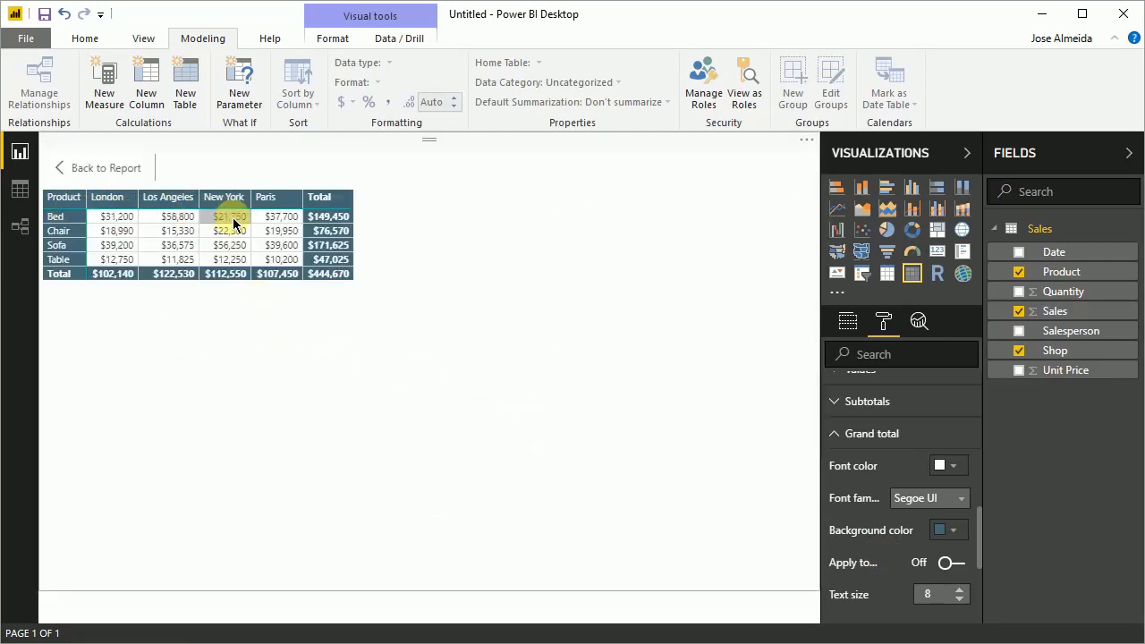
click(322, 200)
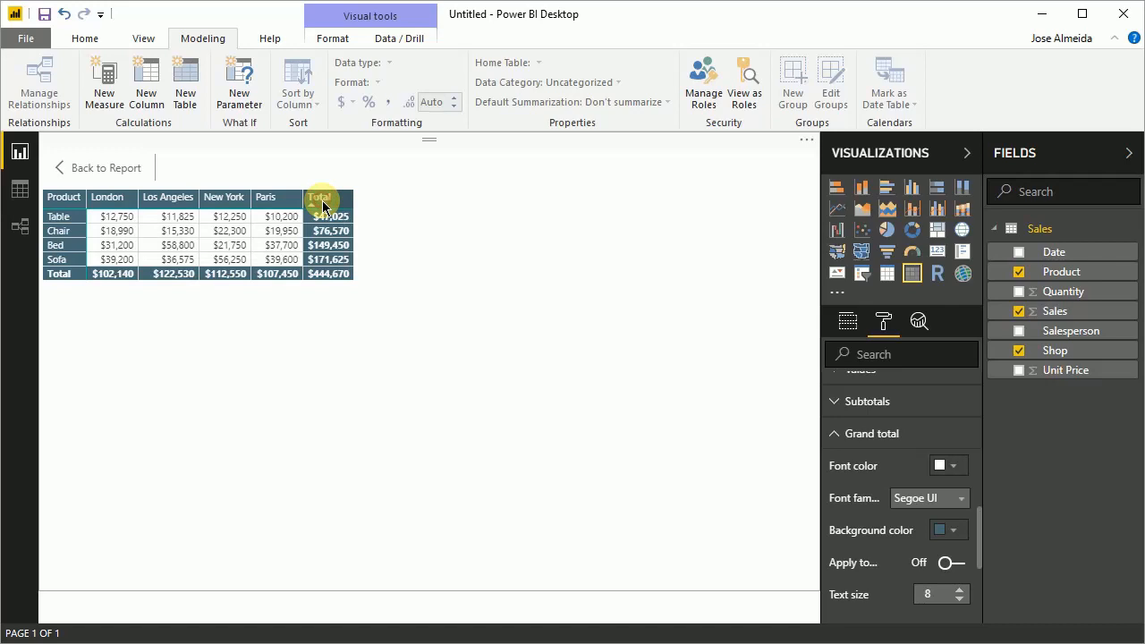
click(322, 201)
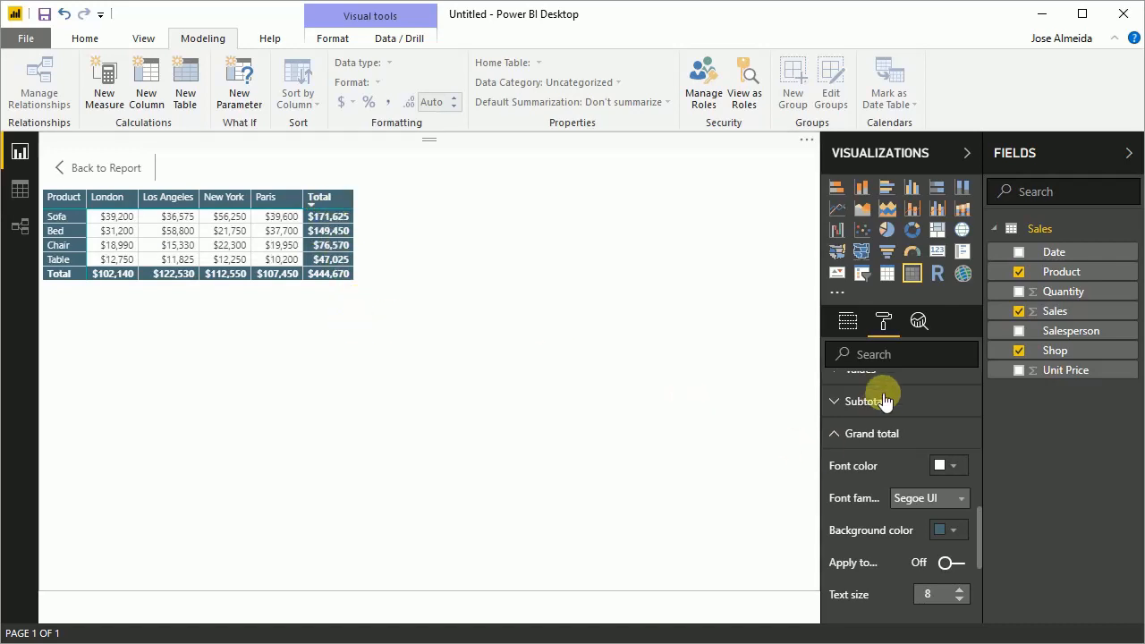
Step: Enable data bars for Sales in the matrix's conditional formatting and return to the report page
scroll(886, 384, up, 3)
click(835, 426)
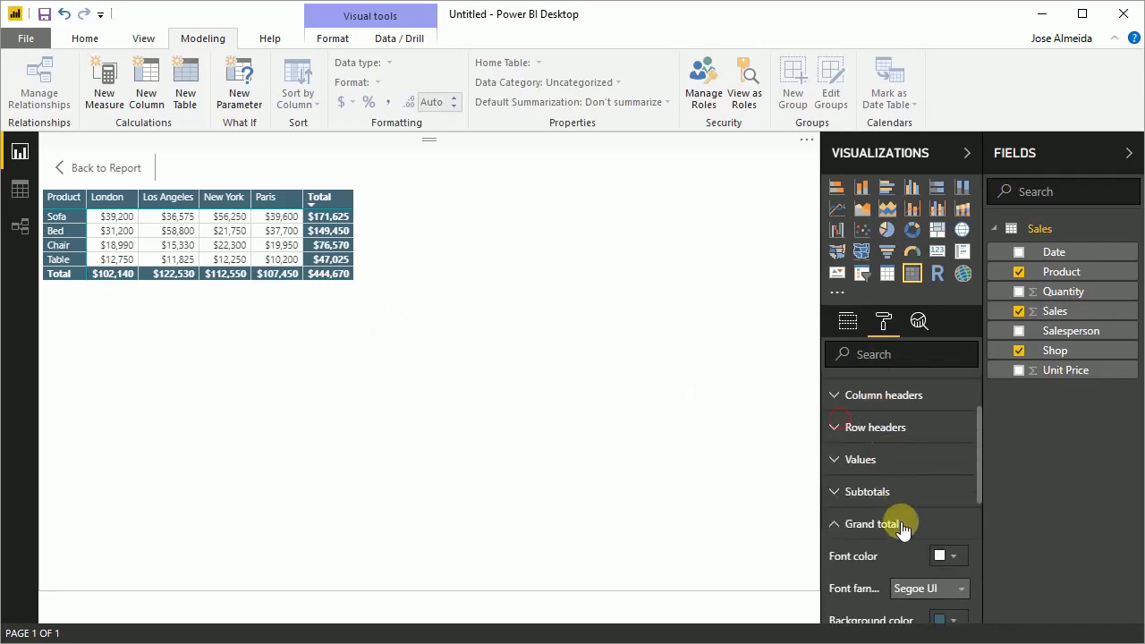
click(845, 526)
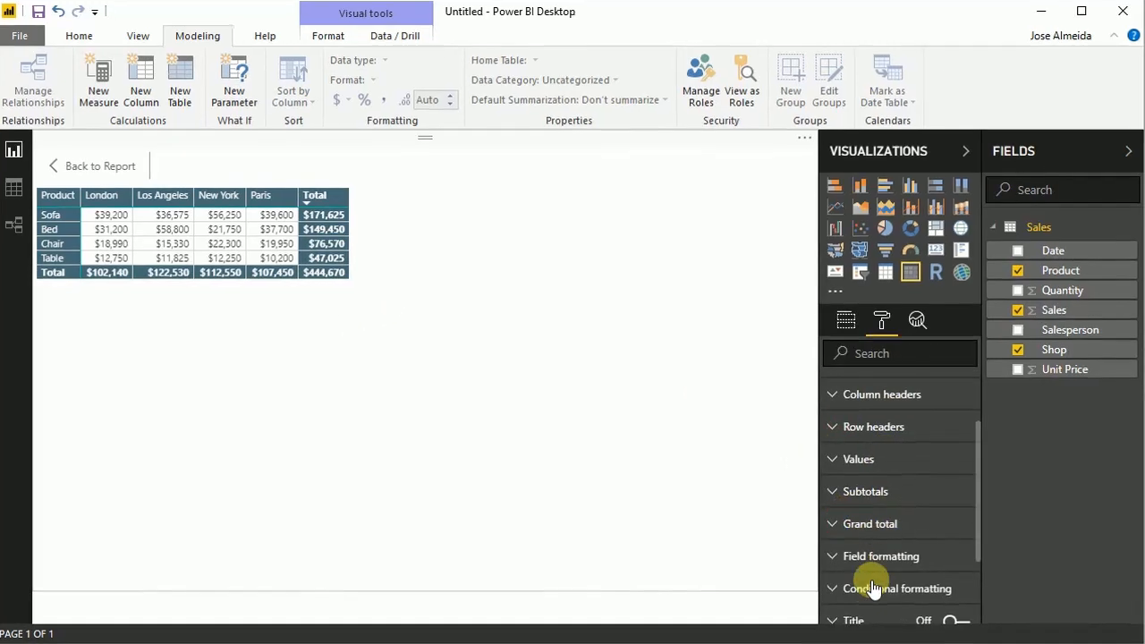
click(858, 587)
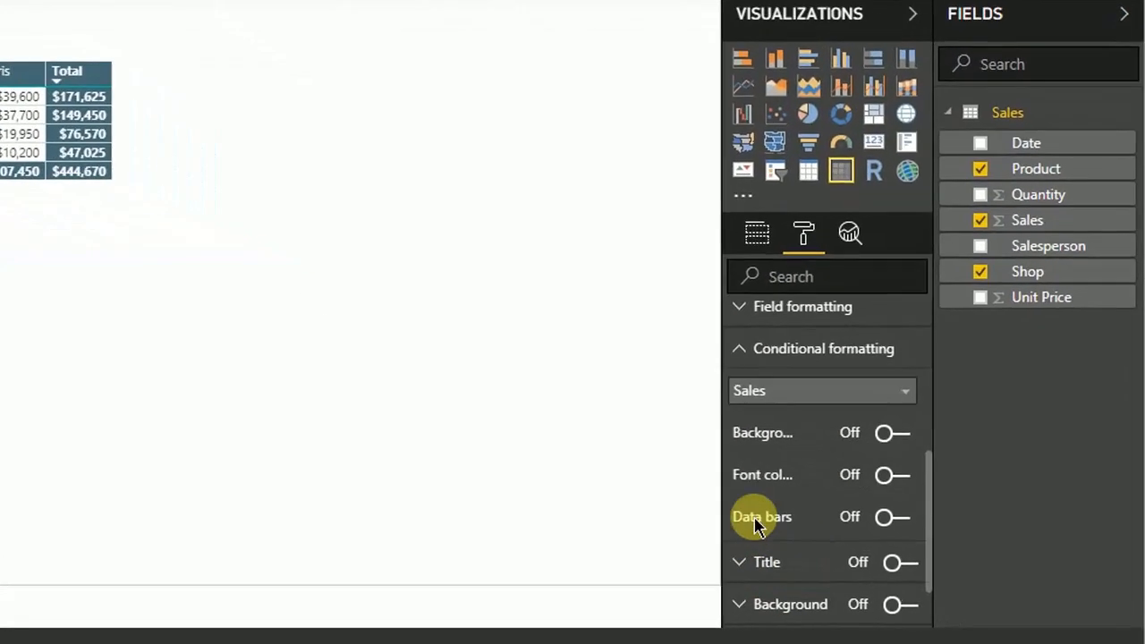
click(842, 502)
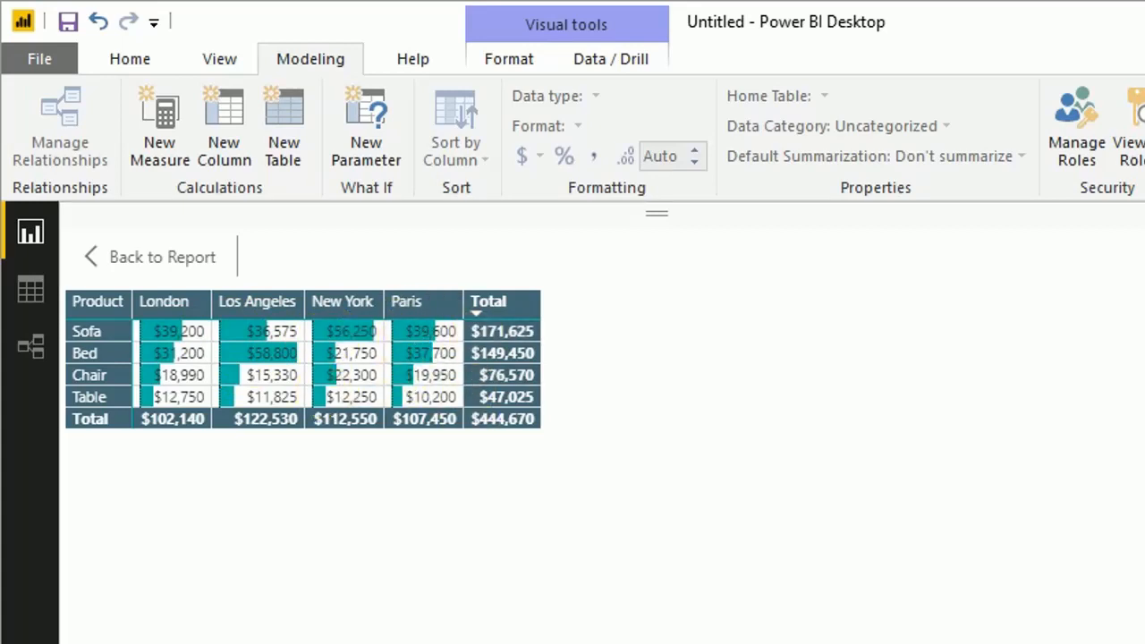
click(95, 258)
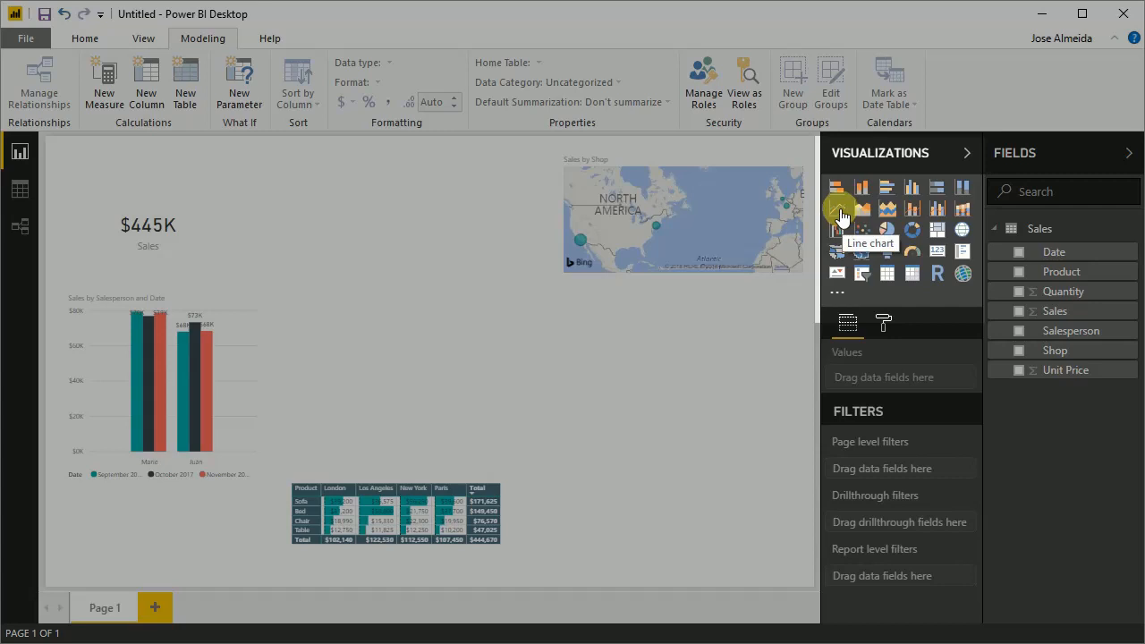
Step: Add a line chart, place it between the column chart and the map, and enlarge it
click(841, 216)
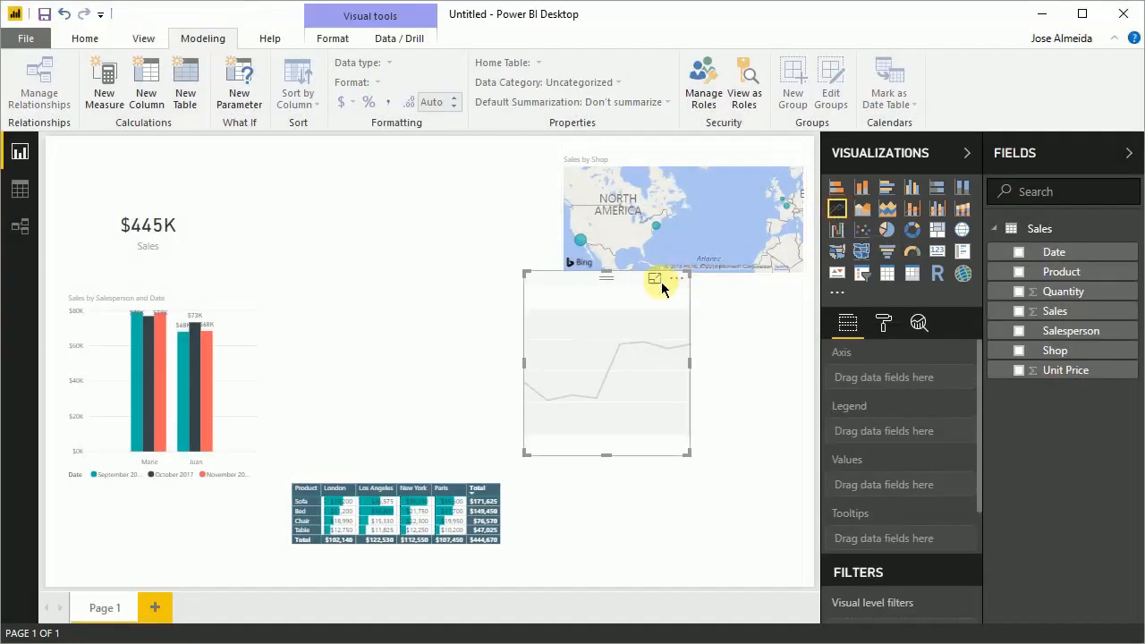
drag(617, 272, 544, 295)
drag(452, 295, 330, 207)
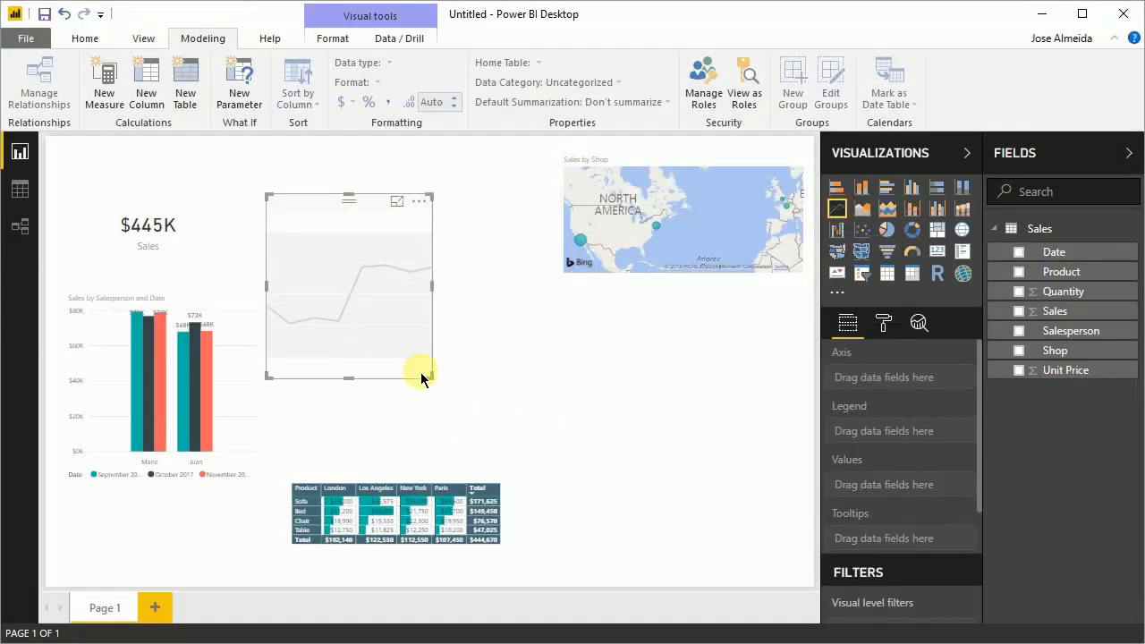
drag(422, 379, 538, 427)
Step: Plot Sales as values in the line chart with Date on the axis and Shop as the legend
drag(1051, 311, 901, 483)
drag(1054, 251, 912, 384)
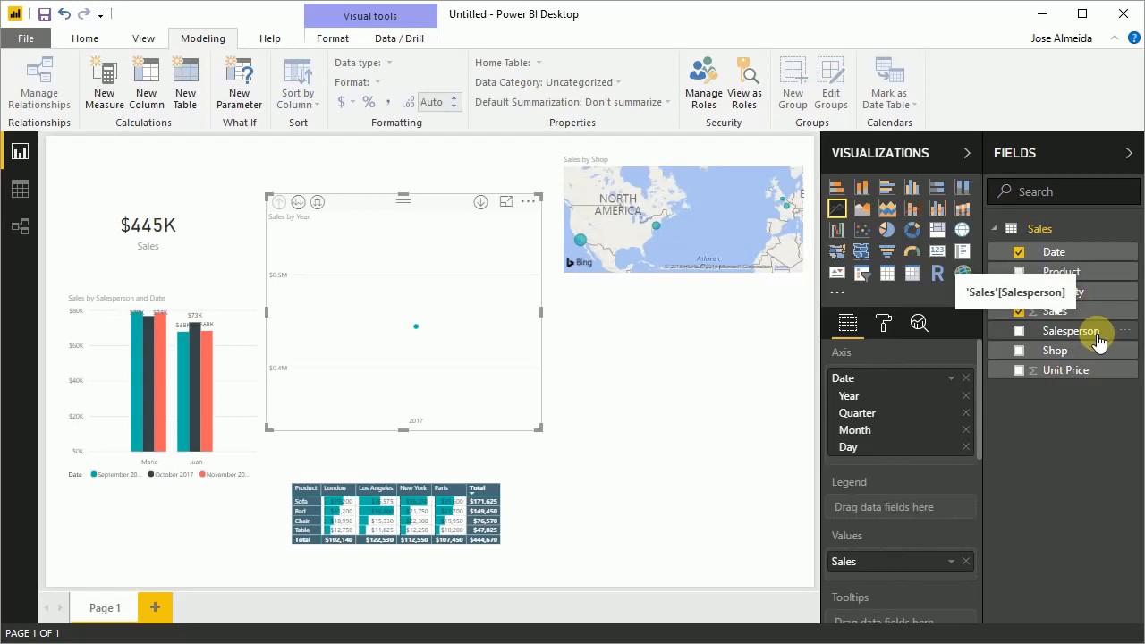
drag(1062, 350, 903, 516)
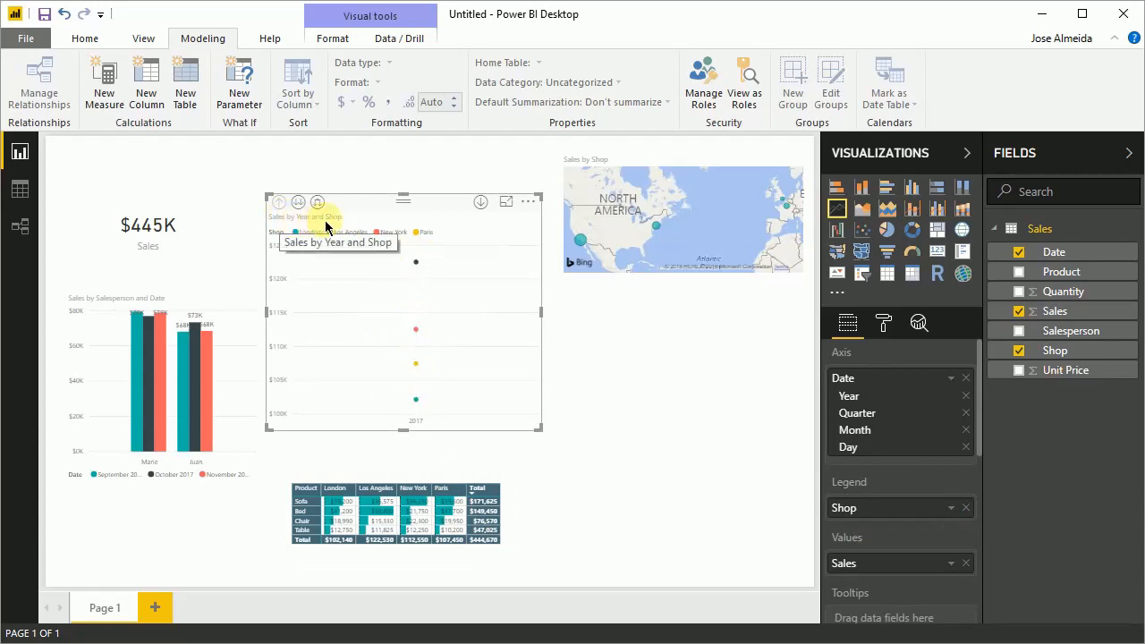
Step: Keep only the Month level on the line chart's date axis, then shrink the chart and move it below the map
click(964, 446)
click(966, 412)
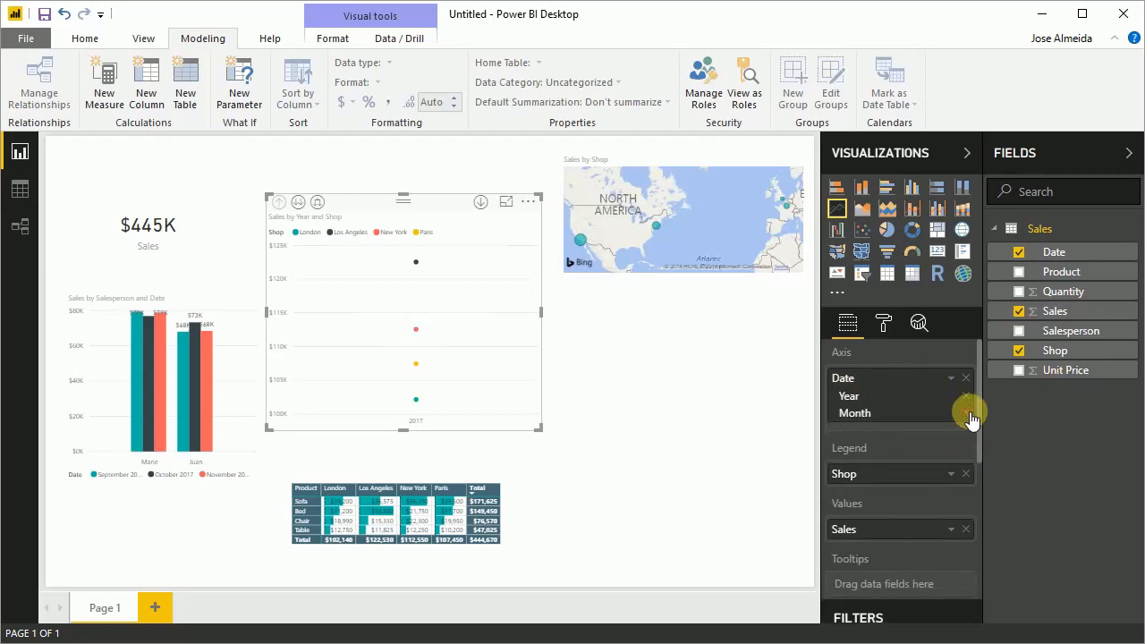
click(965, 395)
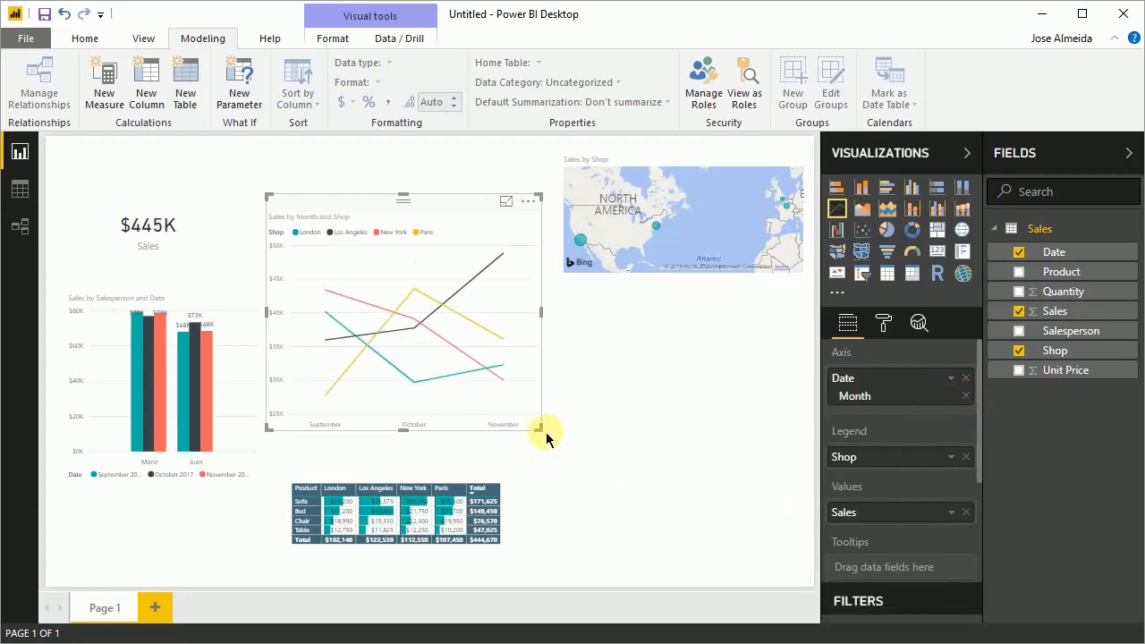
drag(540, 429, 546, 366)
drag(382, 186, 651, 300)
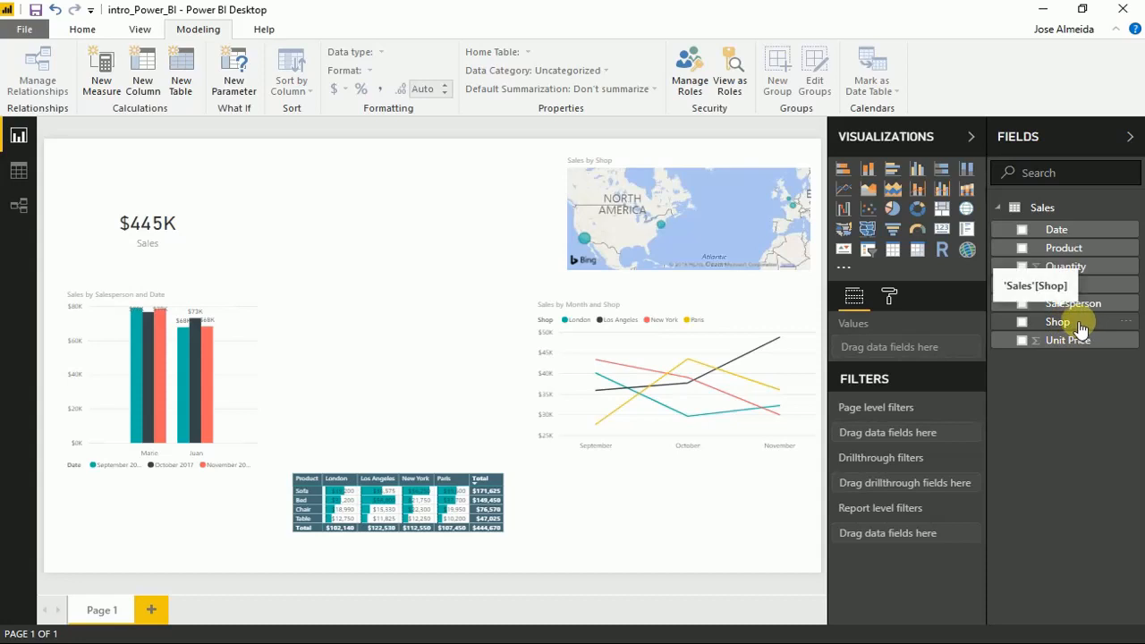
Step: Create a multi-row card with Shop and Sales in the empty area left of the map, and resize it to fit all shops
drag(1077, 329, 474, 271)
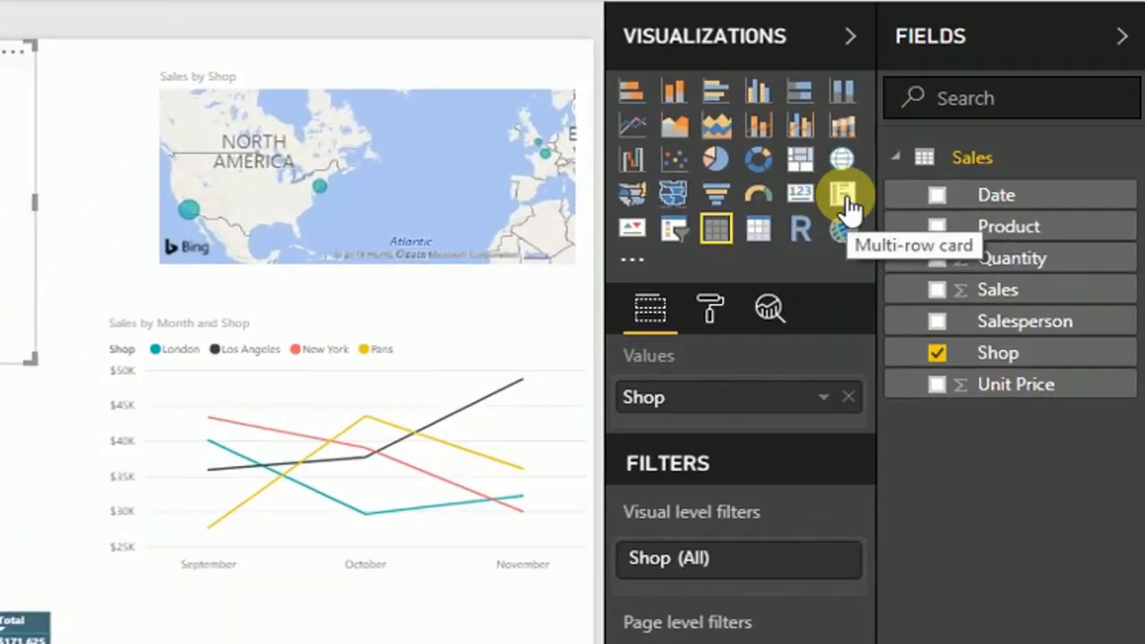
click(846, 202)
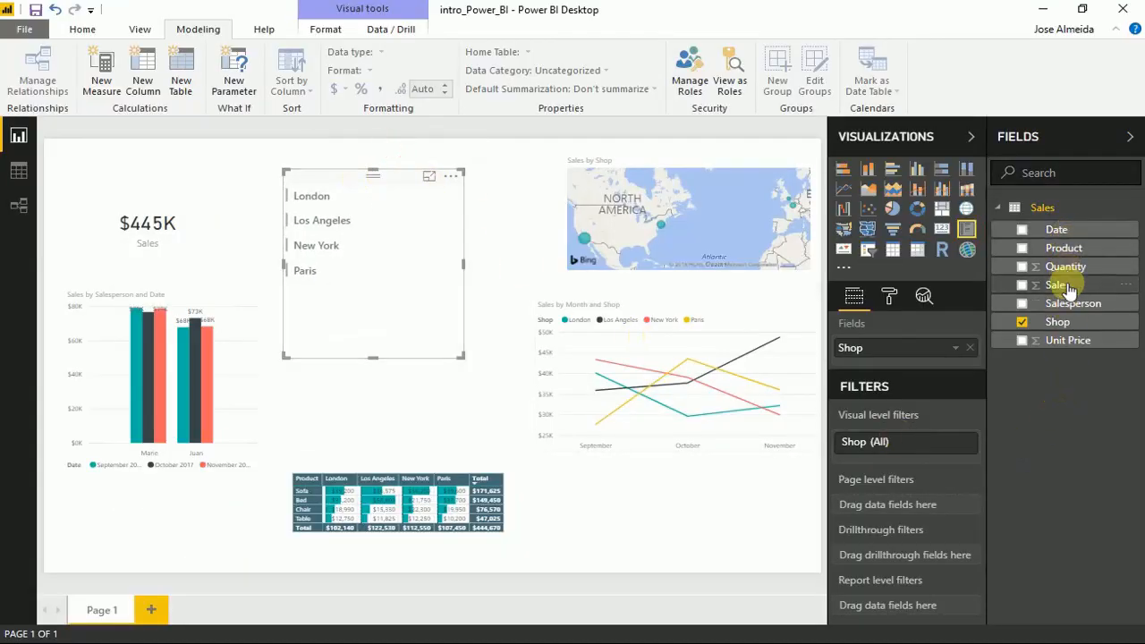
drag(1080, 287, 930, 368)
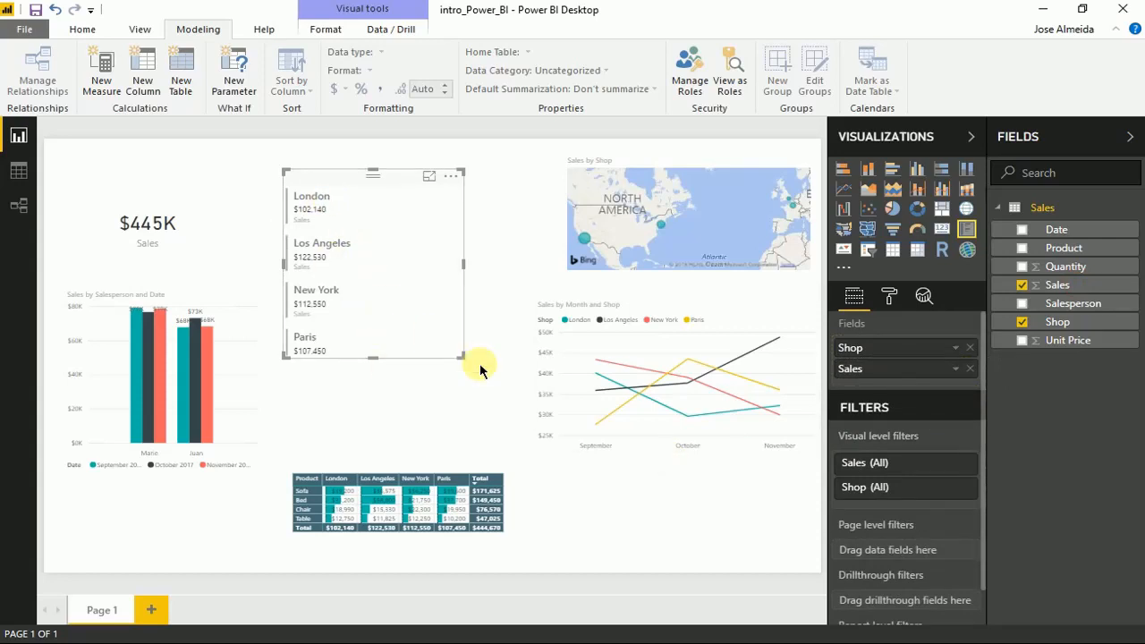
drag(461, 357, 456, 408)
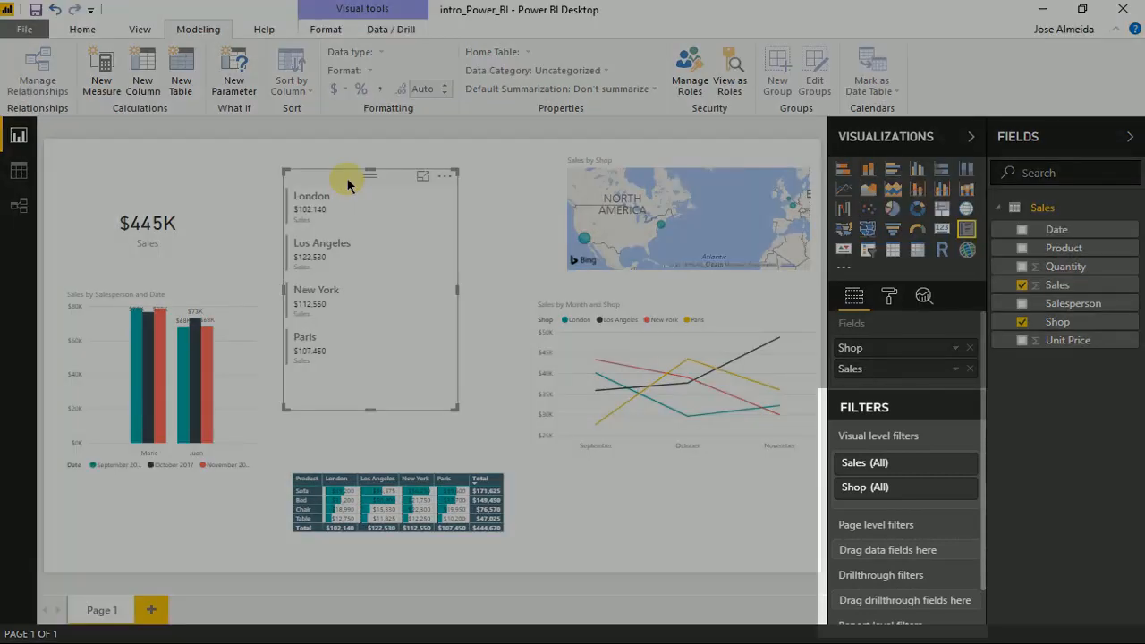
Step: Apply a Top N filter on Shop to the multi-row card, showing the top 1 item by Sales
scroll(927, 435, down, 1)
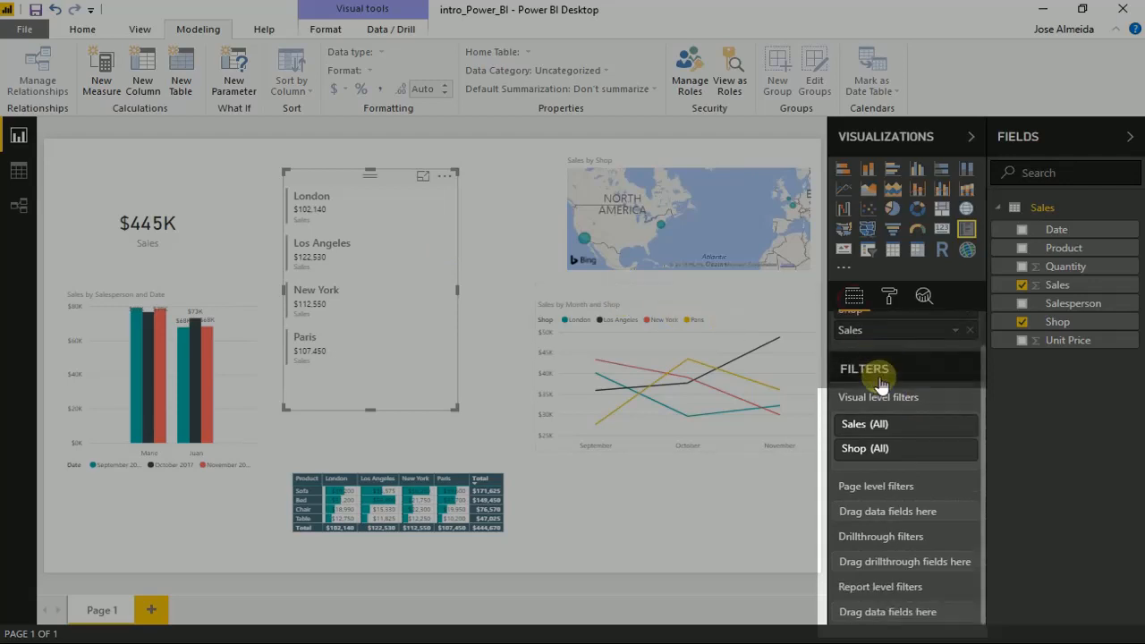
scroll(948, 376, up, 1)
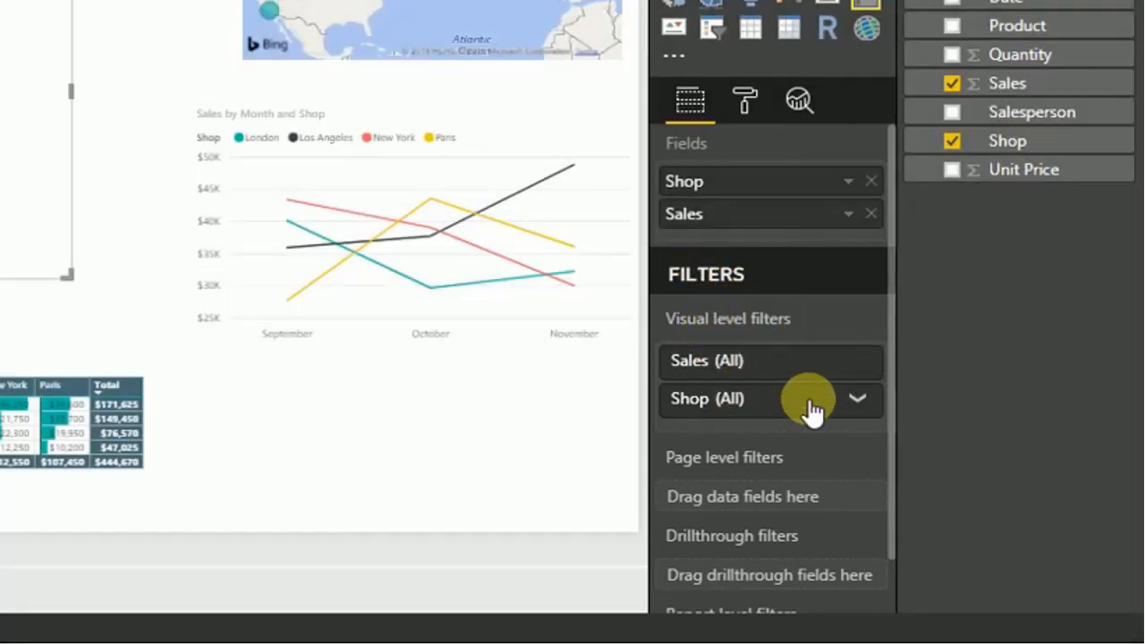
click(855, 401)
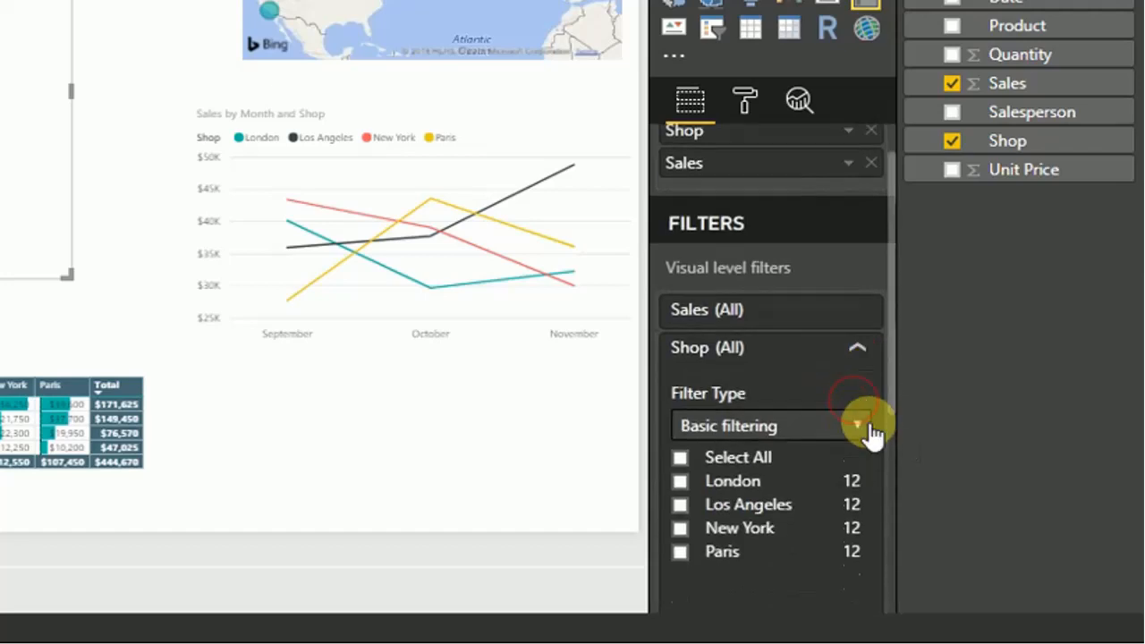
scroll(869, 428, down, 1)
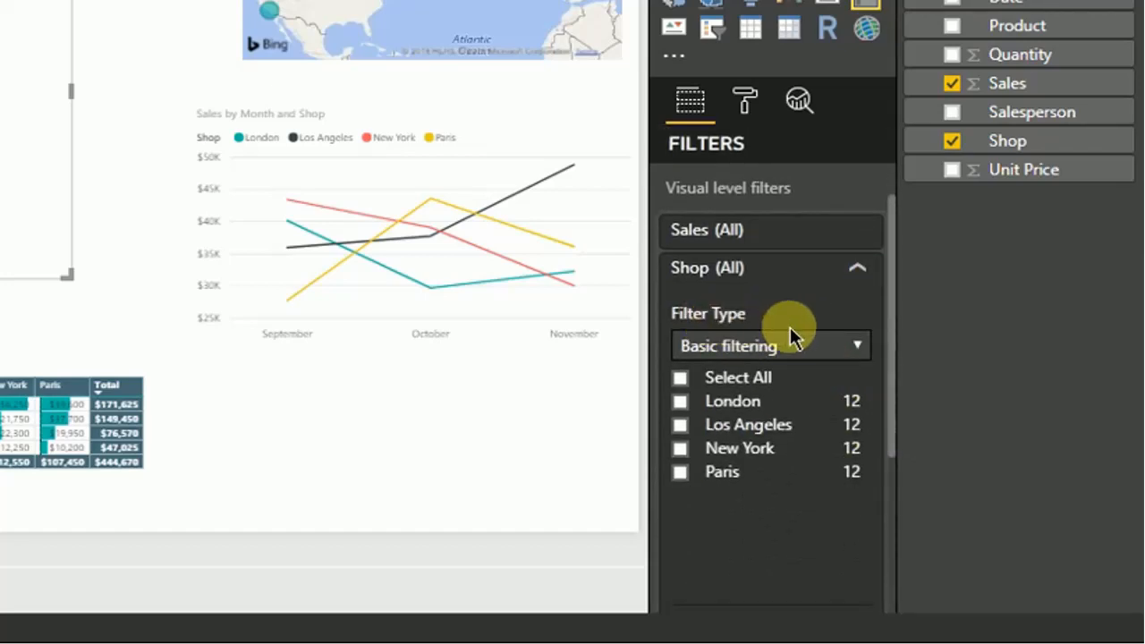
click(852, 347)
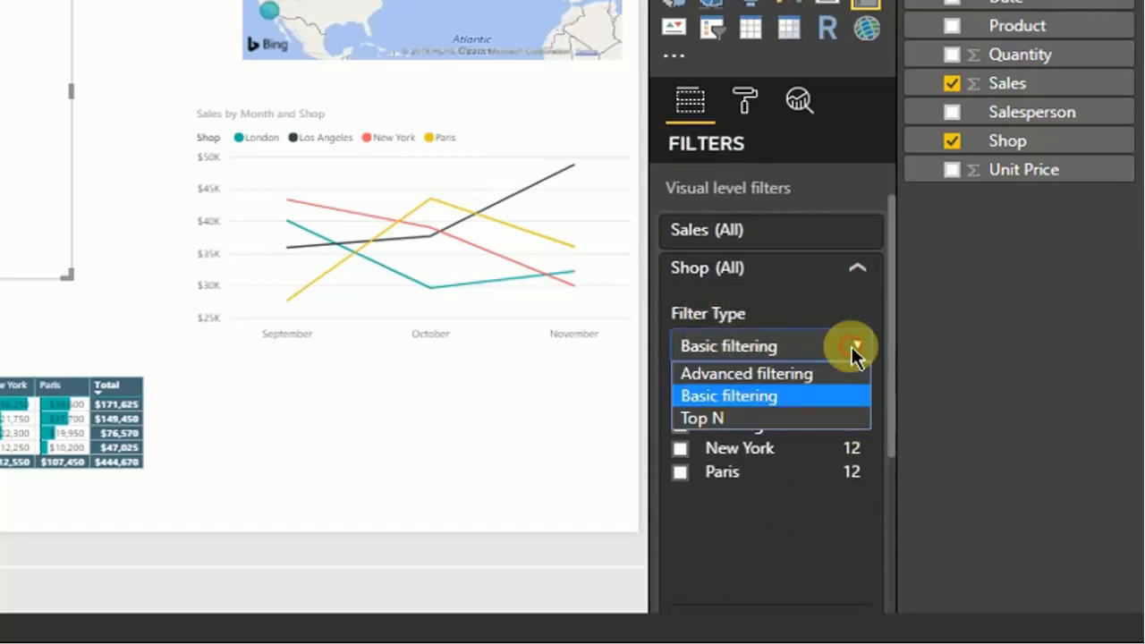
click(780, 418)
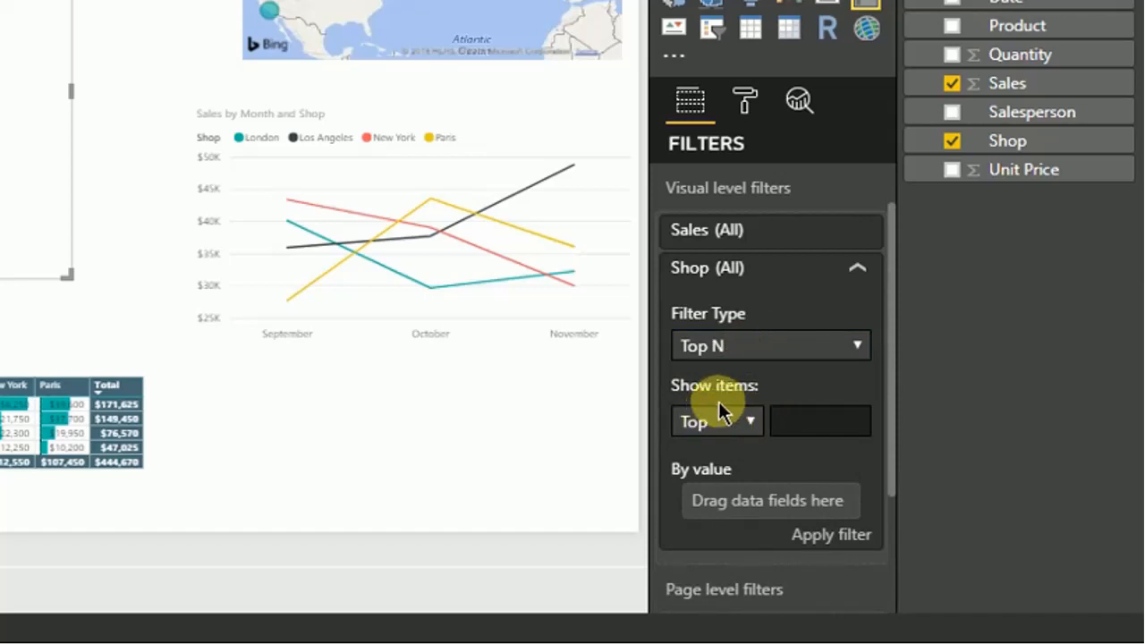
click(802, 425)
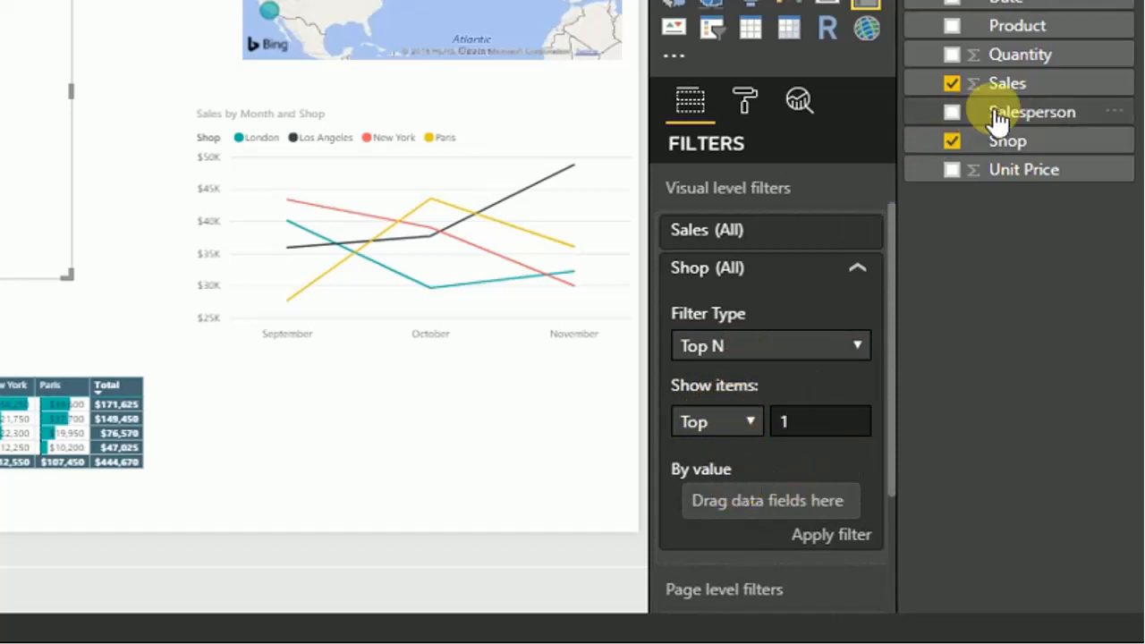
drag(1028, 90, 782, 512)
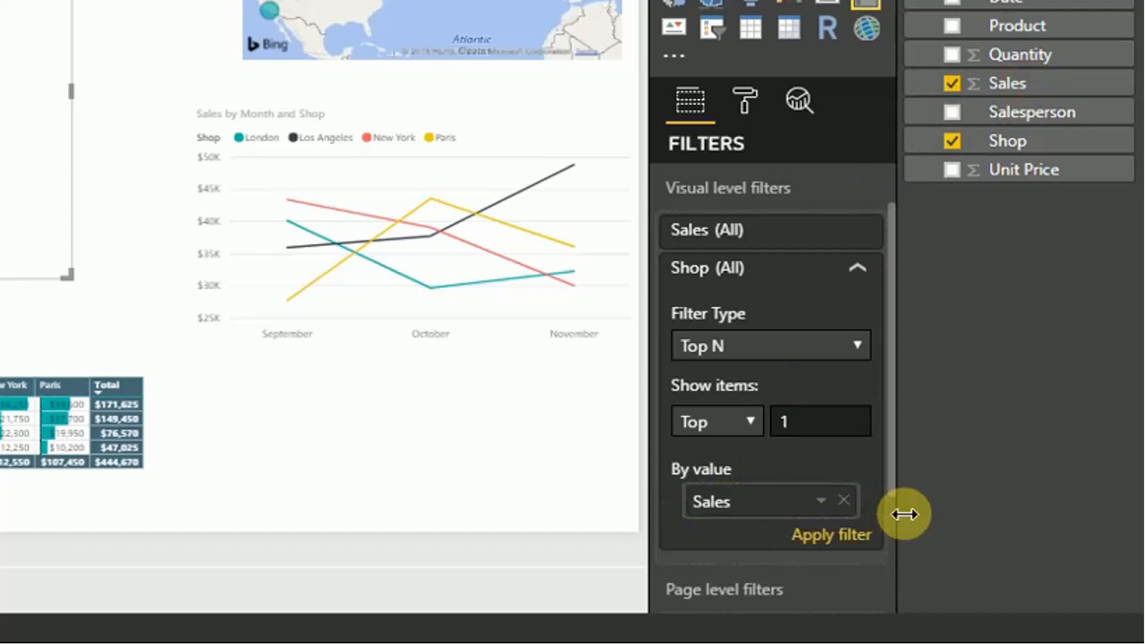
click(843, 537)
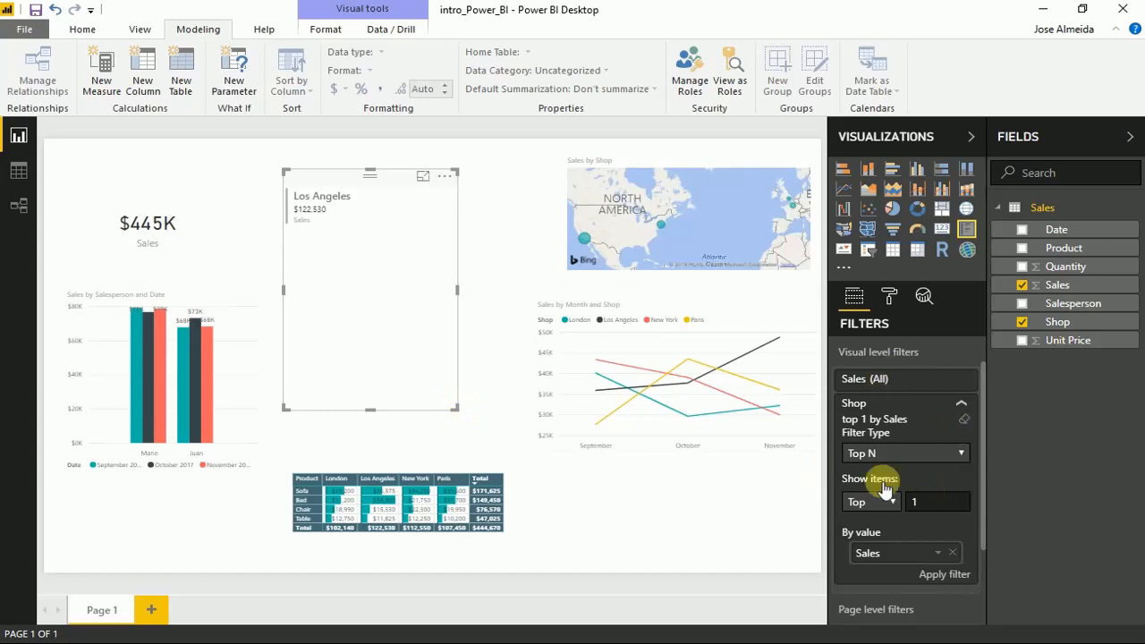
click(961, 405)
scroll(930, 438, up, 2)
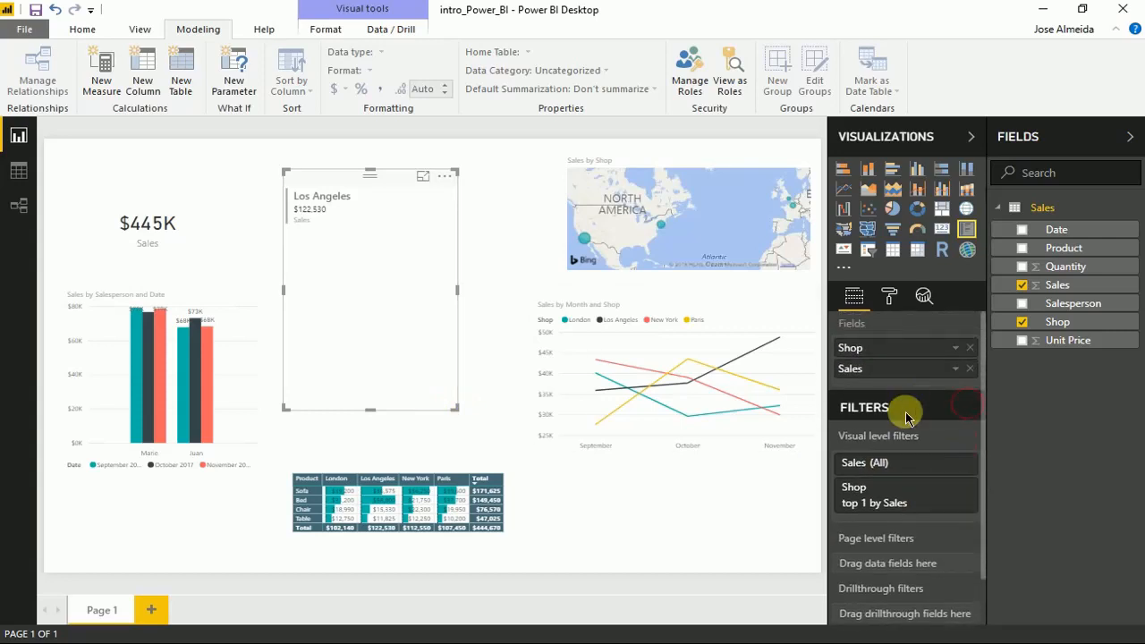
Step: Turn off the multi-row card's category labels and shrink the card around its single entry
click(890, 297)
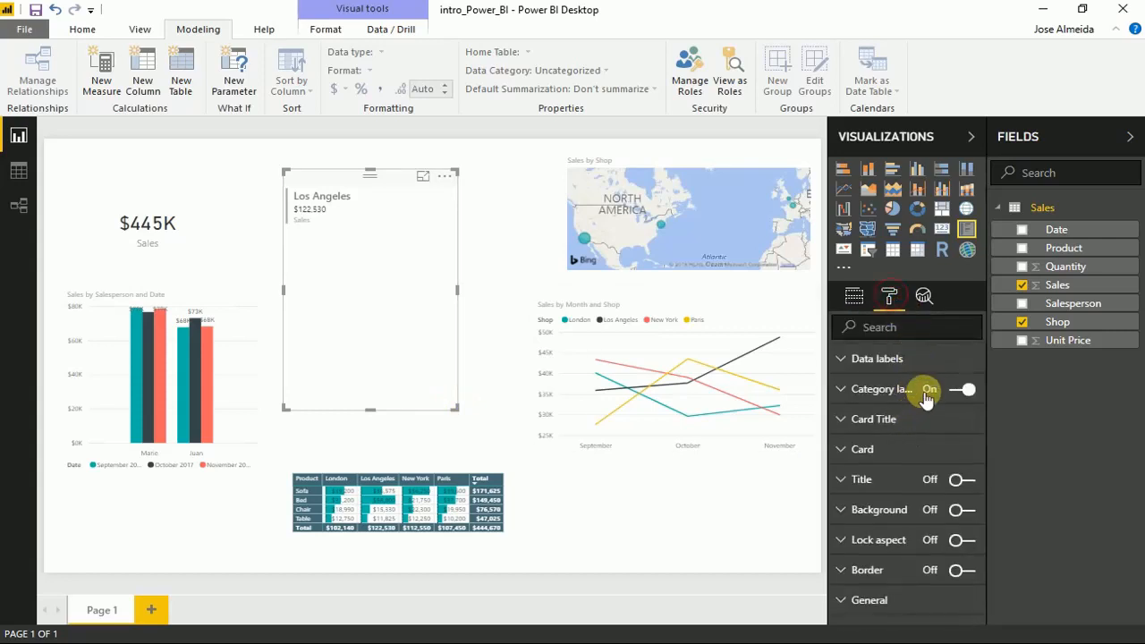
click(960, 388)
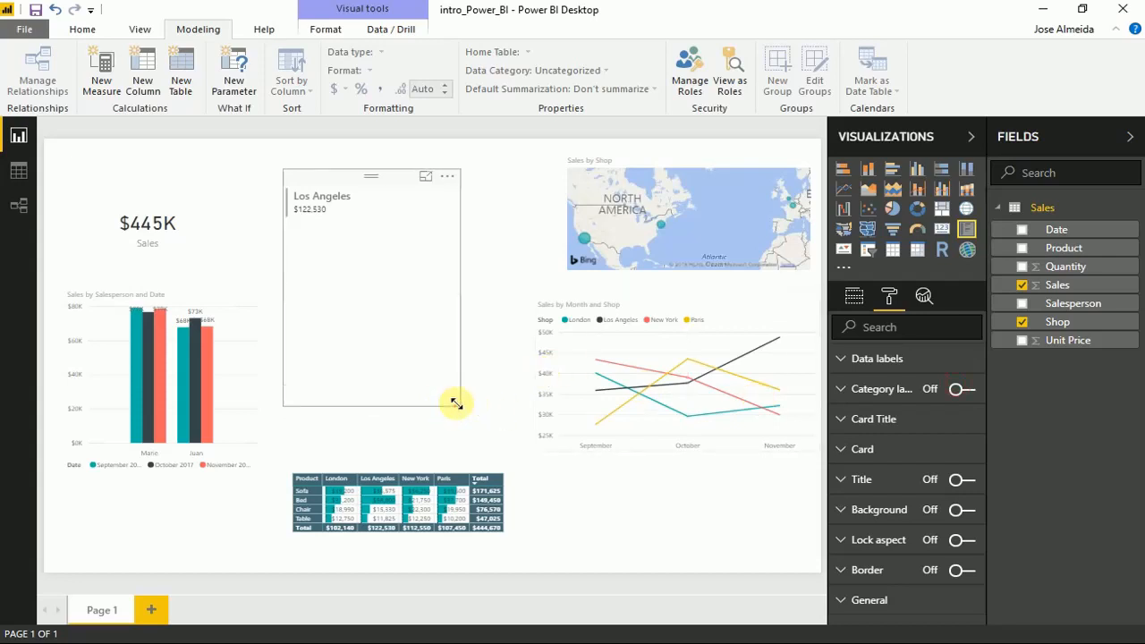
drag(455, 407, 396, 255)
Step: Add the title BEST SHOP to the card, place it beside the total Sales card, and set its card title color to teal
click(866, 478)
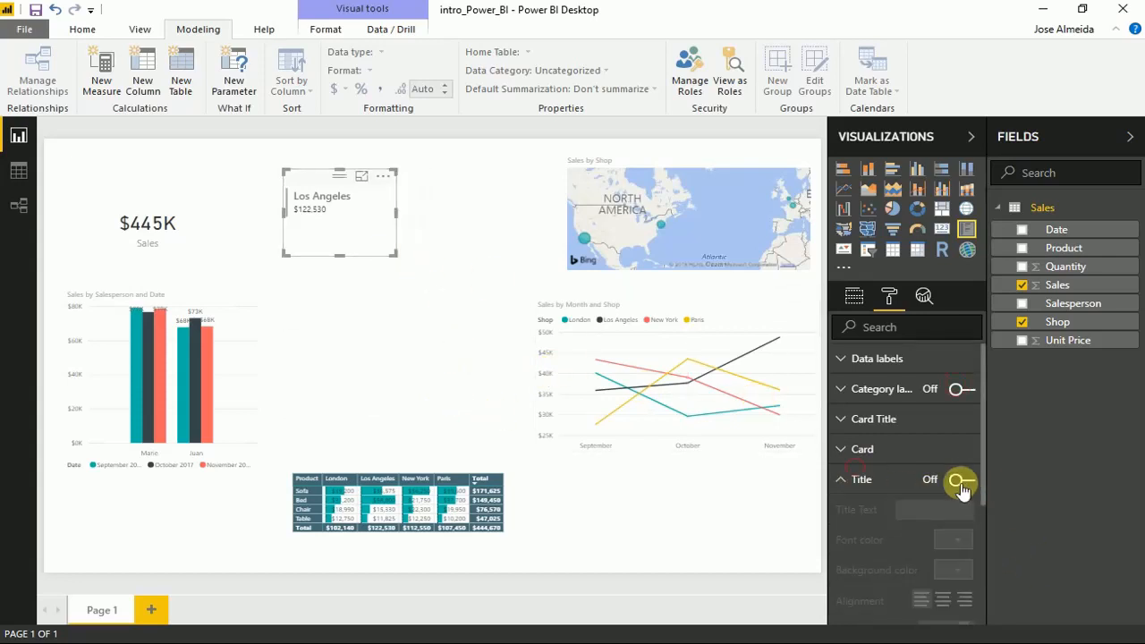
click(960, 479)
click(912, 421)
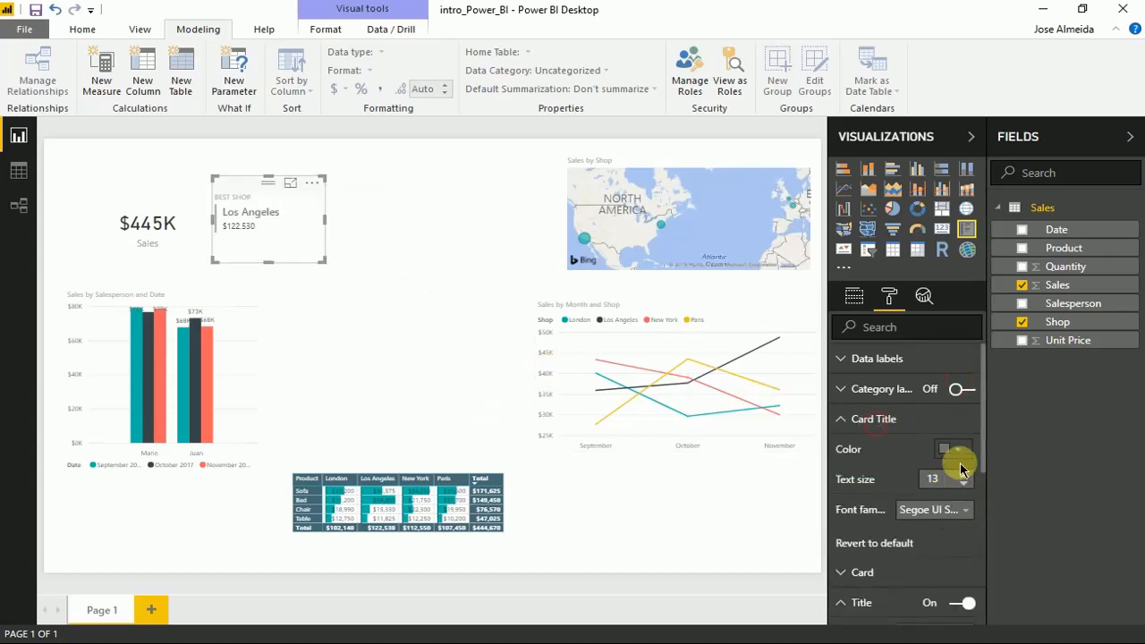
click(961, 452)
click(861, 490)
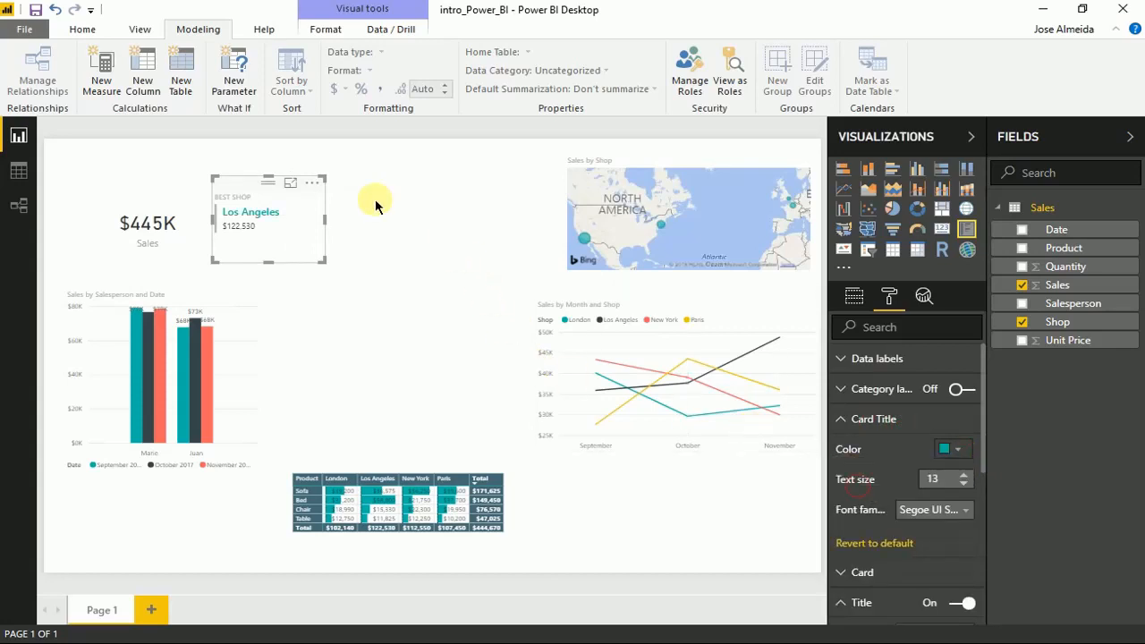
click(397, 235)
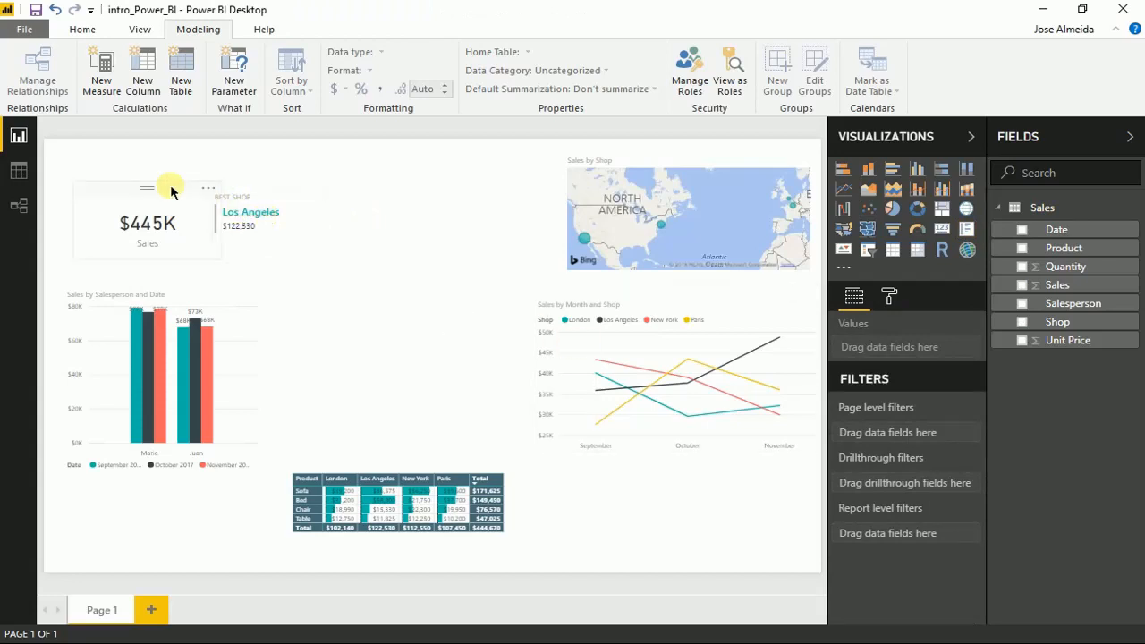
Step: Duplicate the BEST SHOP card and place the copy to the right of the original
click(228, 184)
key(ctrl+c)
click(407, 201)
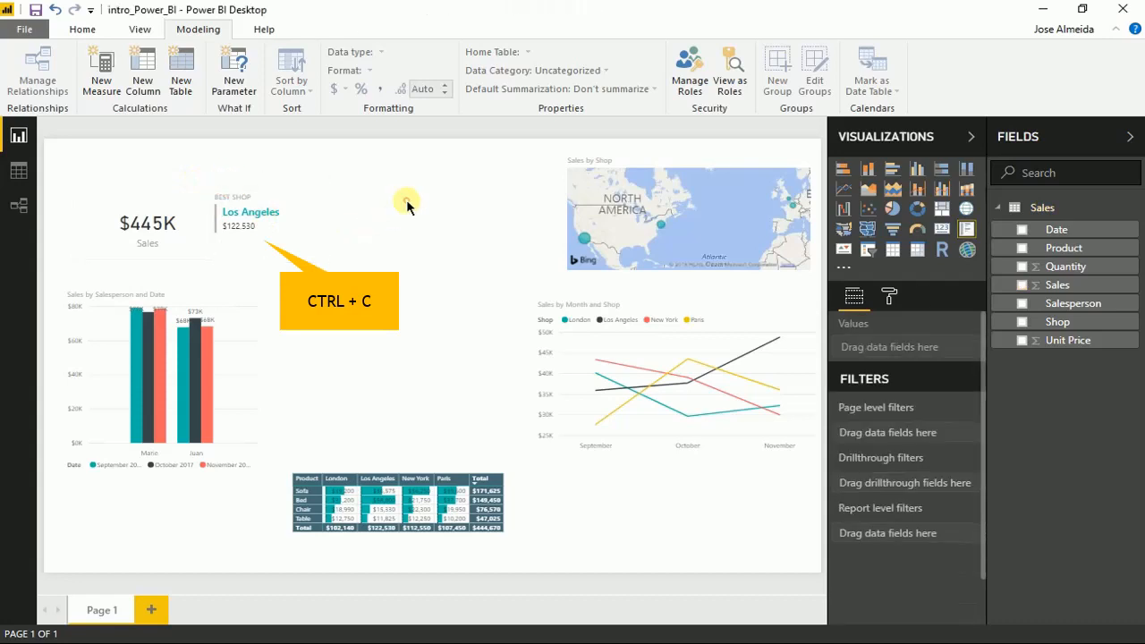
key(ctrl+v)
drag(252, 195, 339, 178)
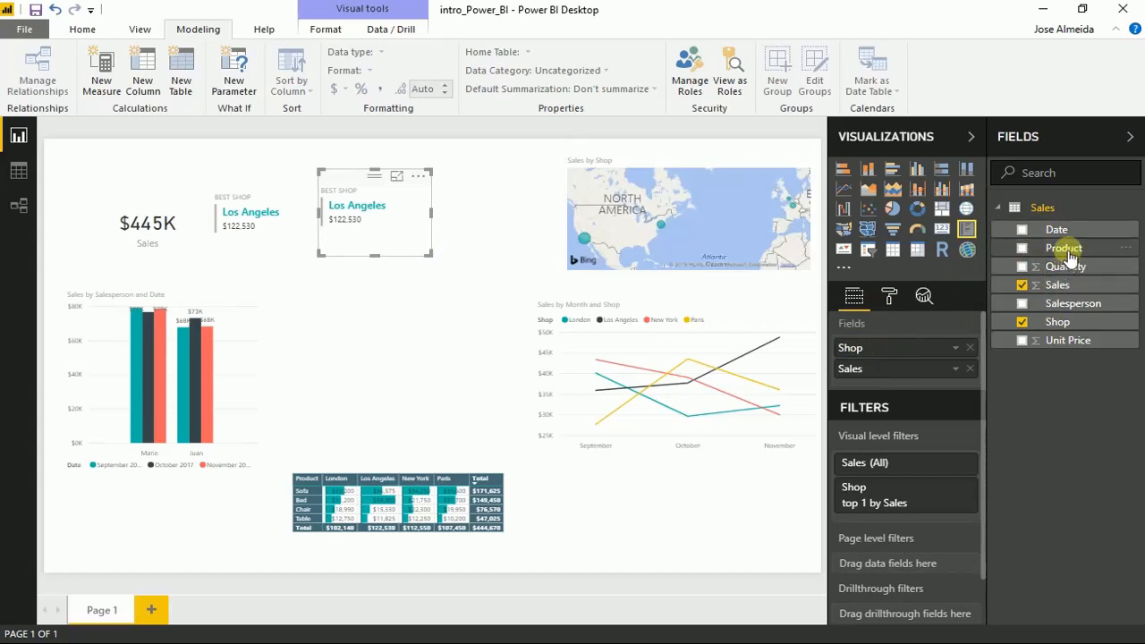
Step: Replace Shop with Product in the copied card's fields and remove its leftover Shop filter
drag(1070, 255, 903, 362)
click(971, 347)
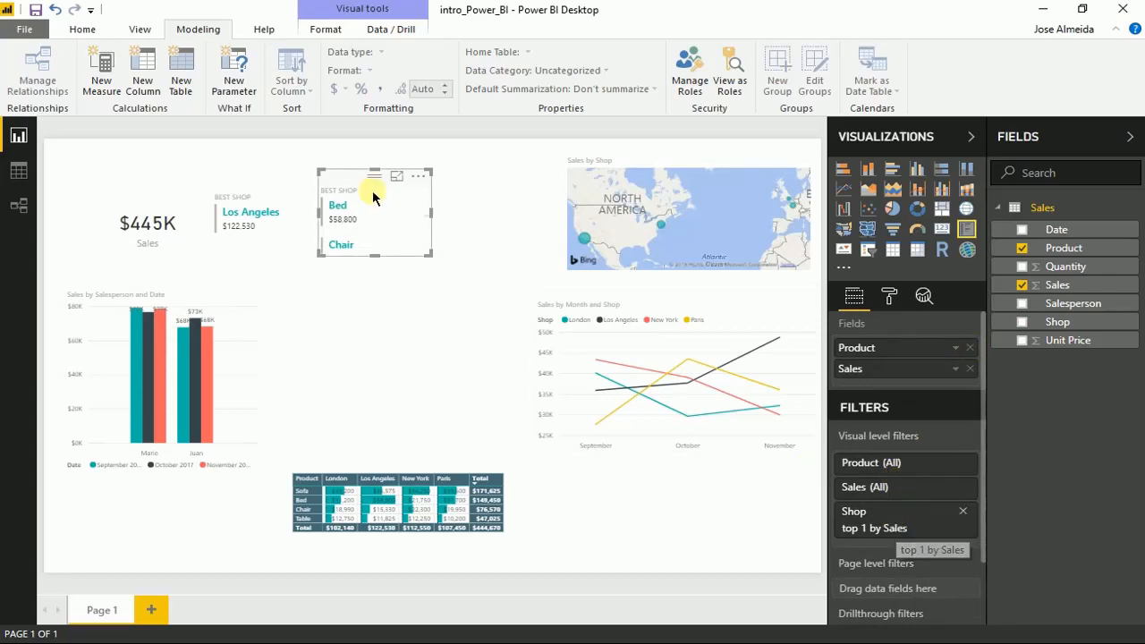
click(914, 510)
scroll(915, 524, down, 2)
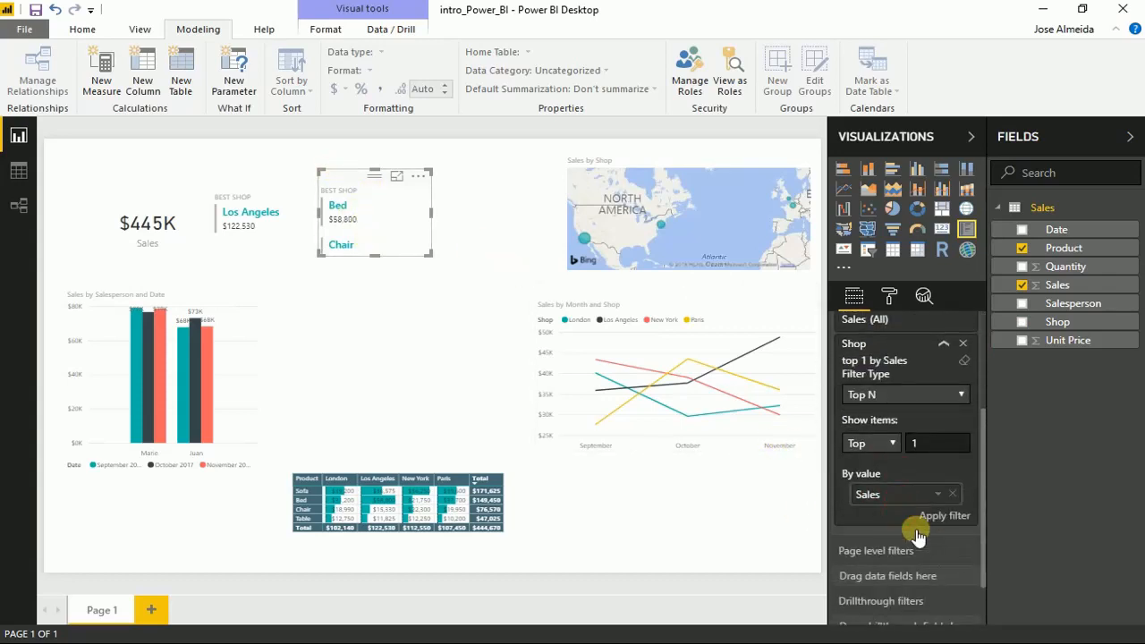
scroll(921, 519, down, 1)
scroll(885, 438, up, 3)
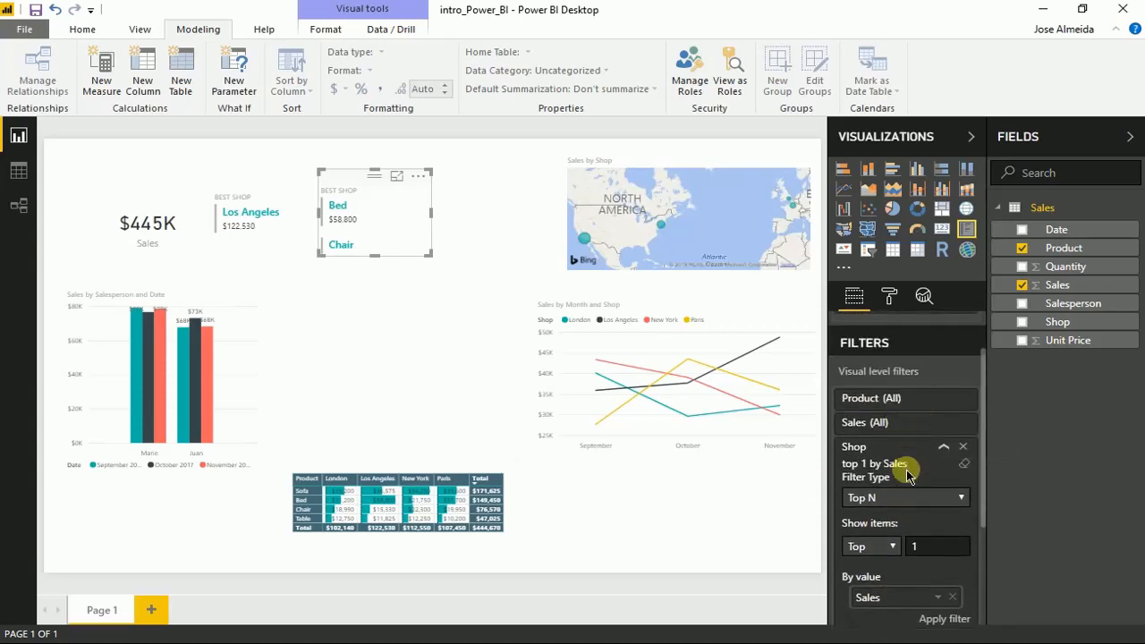
click(962, 447)
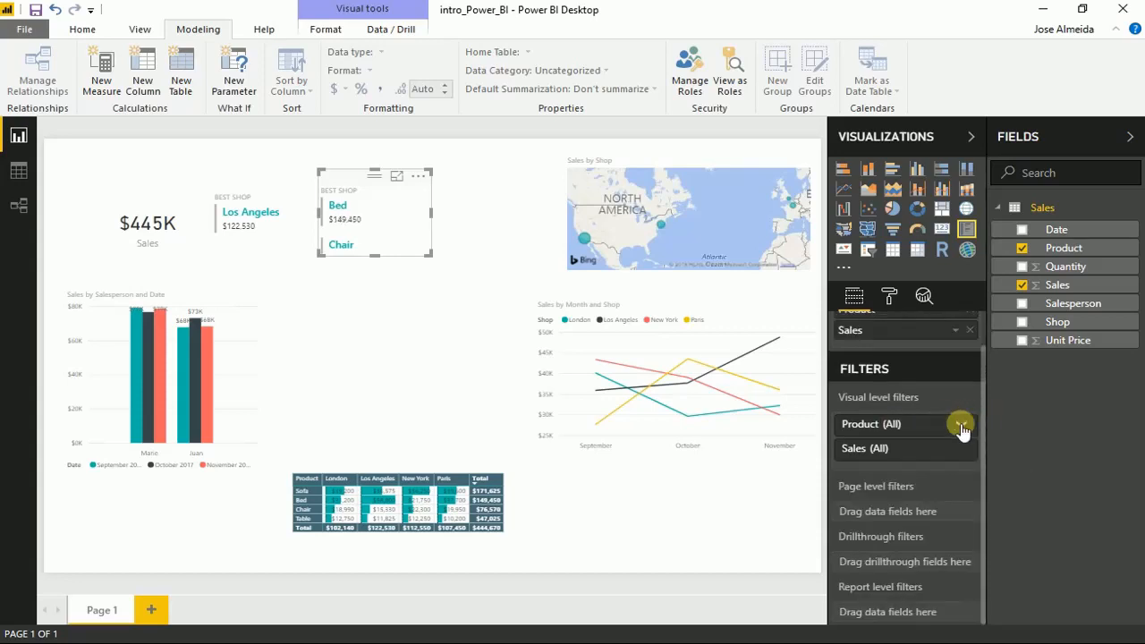
Step: Apply a Top N filter on Product to the copied card, showing the top 1 item by Sales
click(960, 425)
click(912, 474)
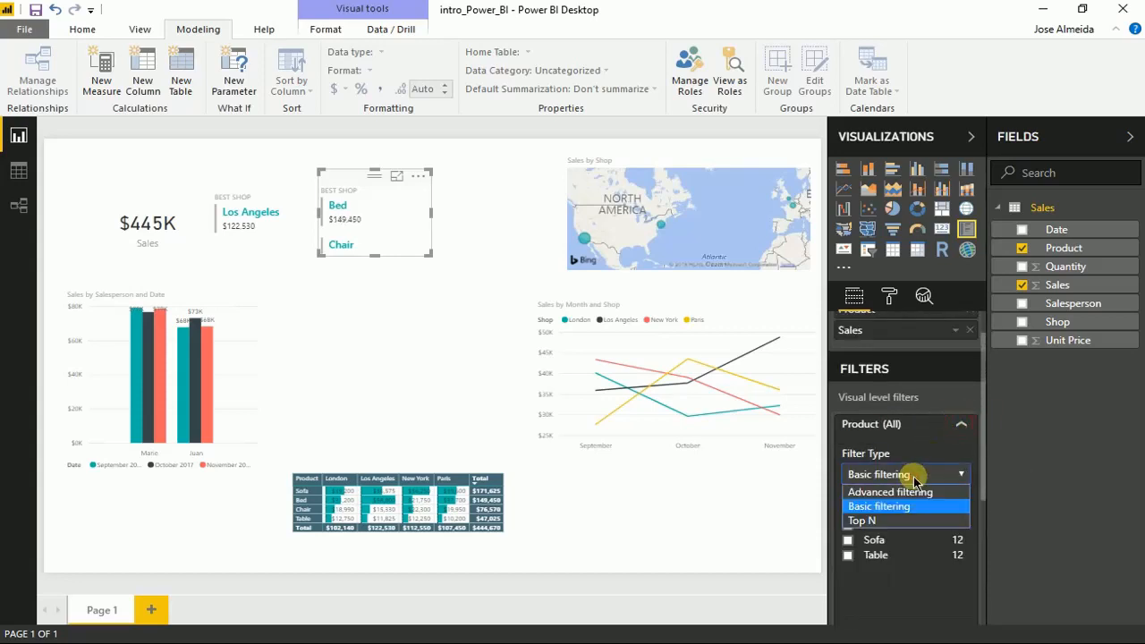
click(899, 519)
scroll(901, 460, down, 2)
click(956, 436)
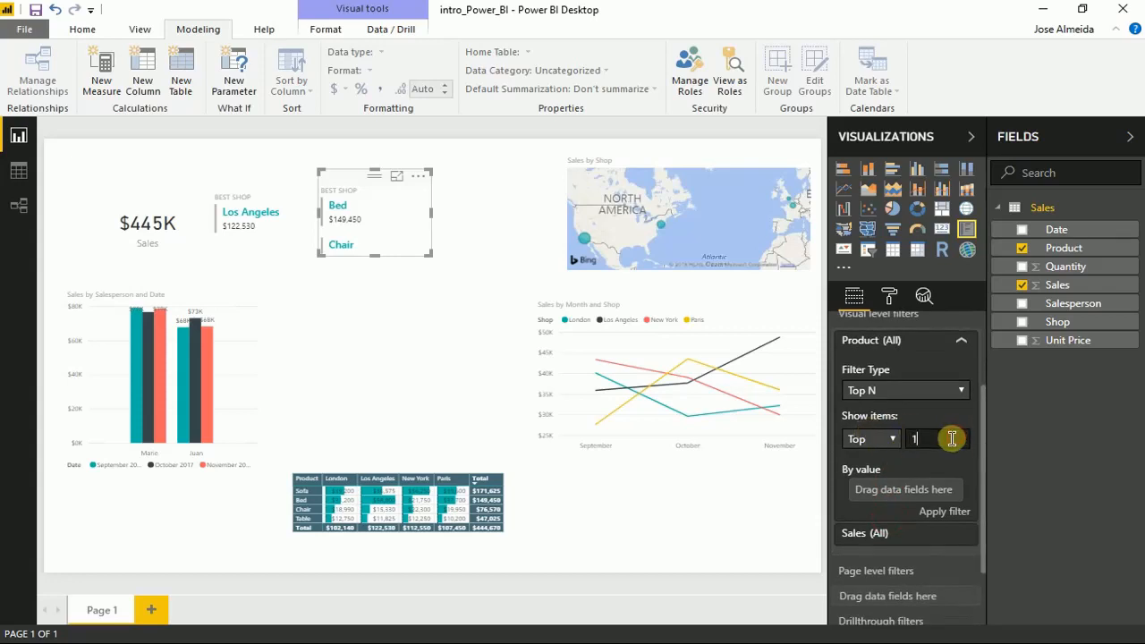
text(1)
drag(1055, 284, 929, 487)
click(944, 511)
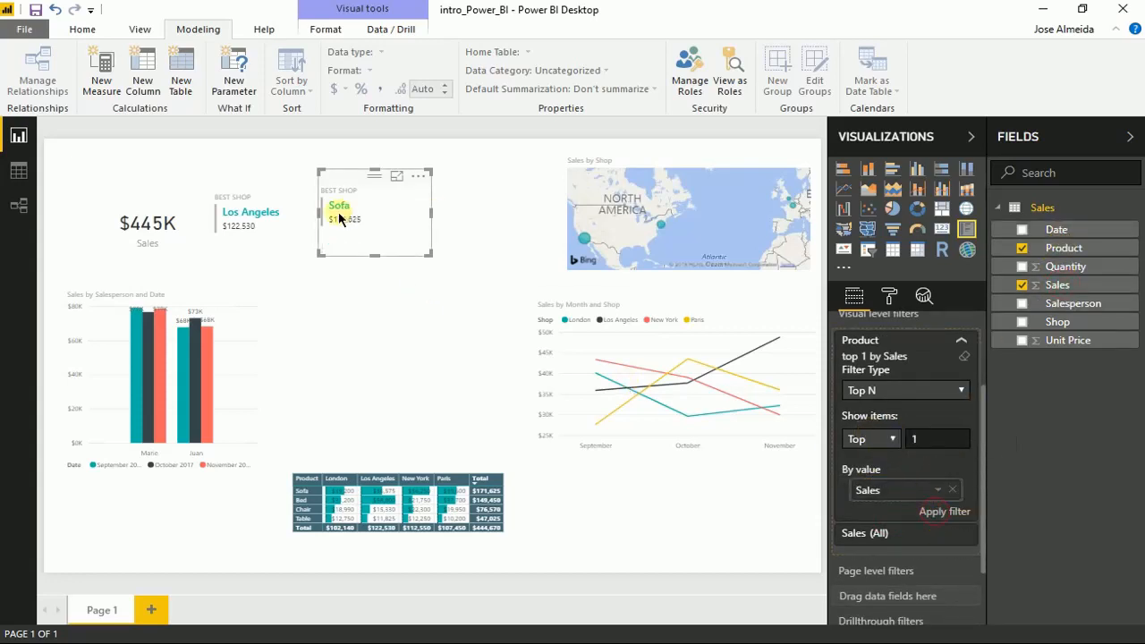
Step: Retitle the copied card BEST PRODUCT and align it with the BEST SHOP card
drag(338, 182, 329, 183)
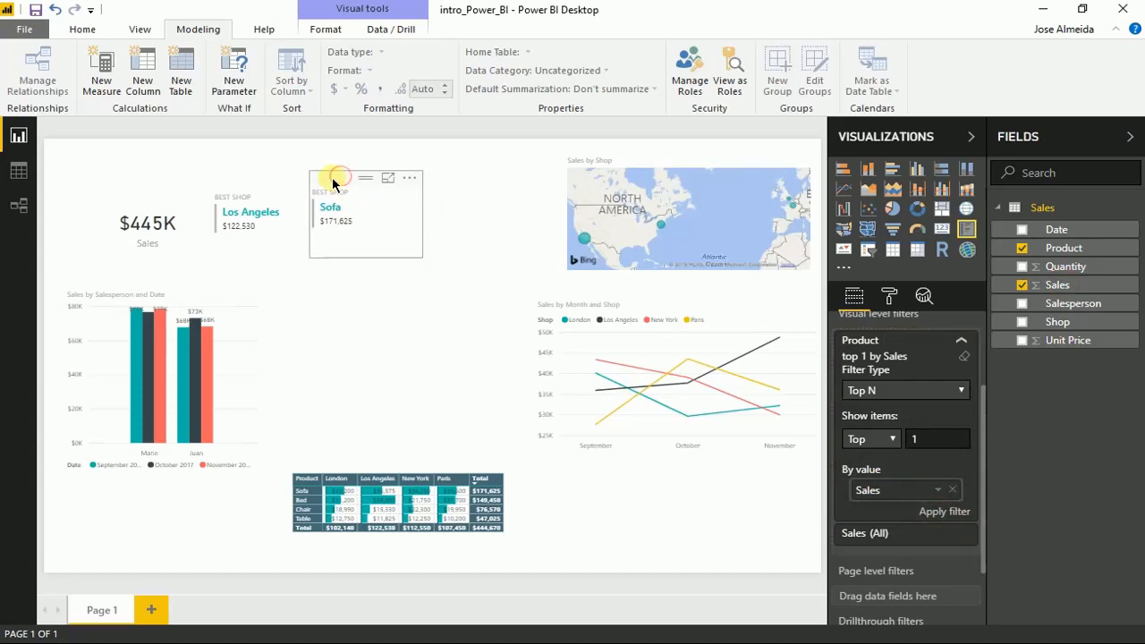
click(889, 295)
click(886, 479)
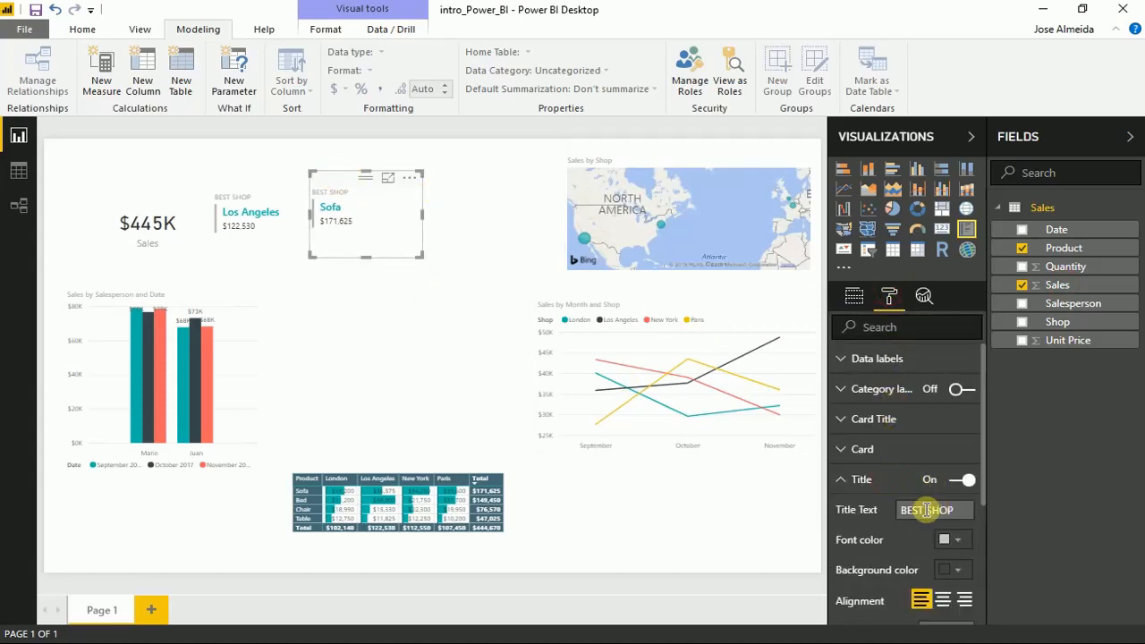
double_click(931, 510)
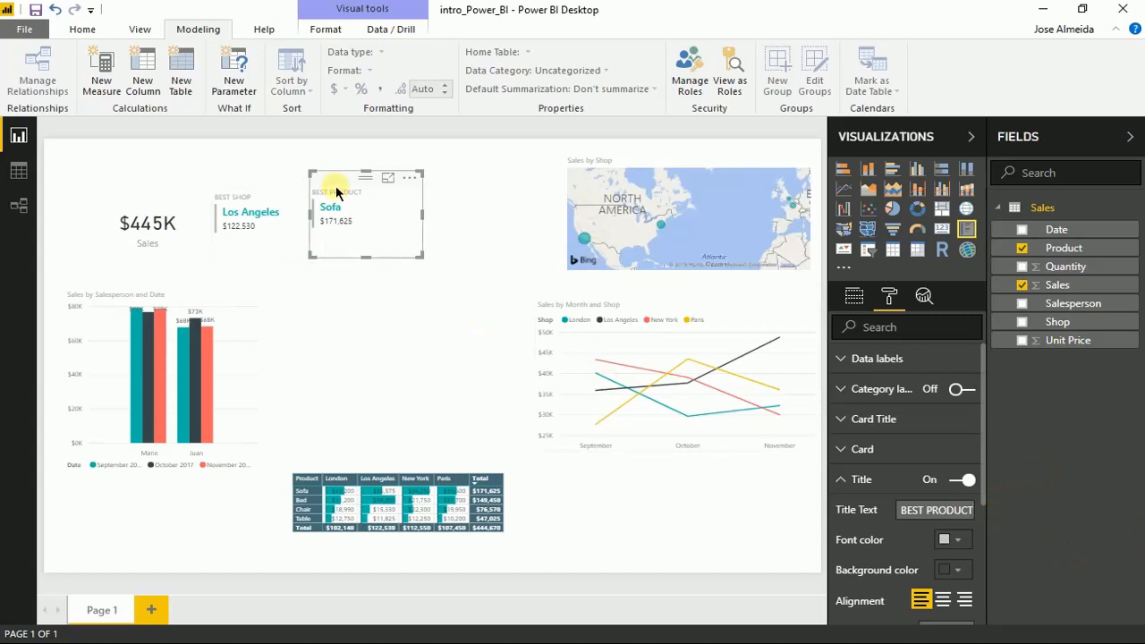
click(256, 186)
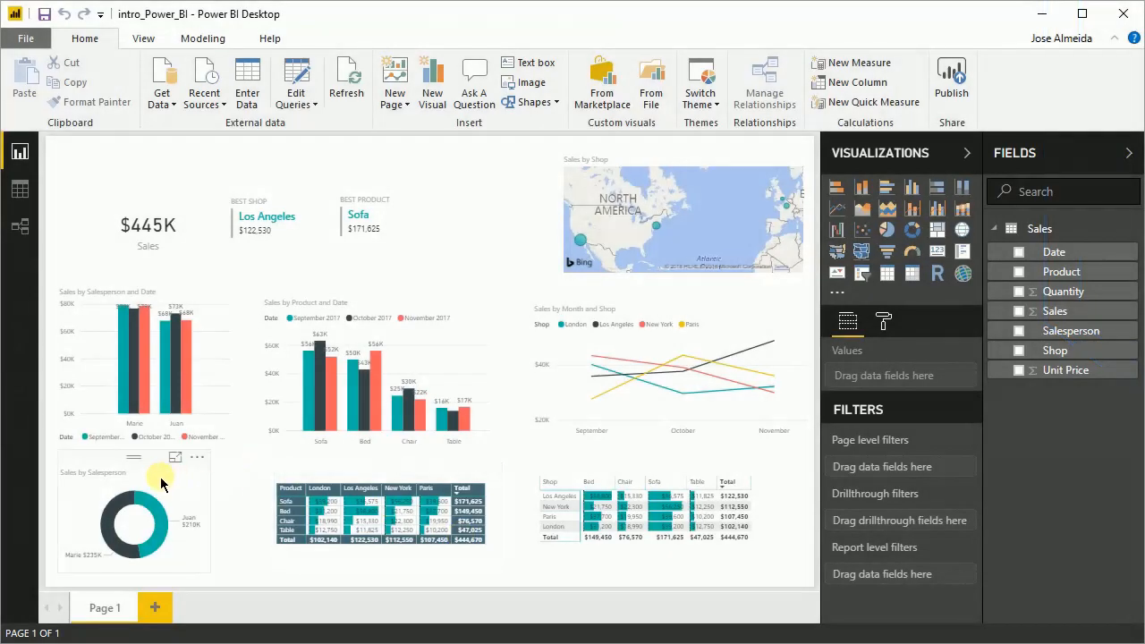
Step: View the Sales by Salesperson donut chart in focus mode and return to the report
click(161, 475)
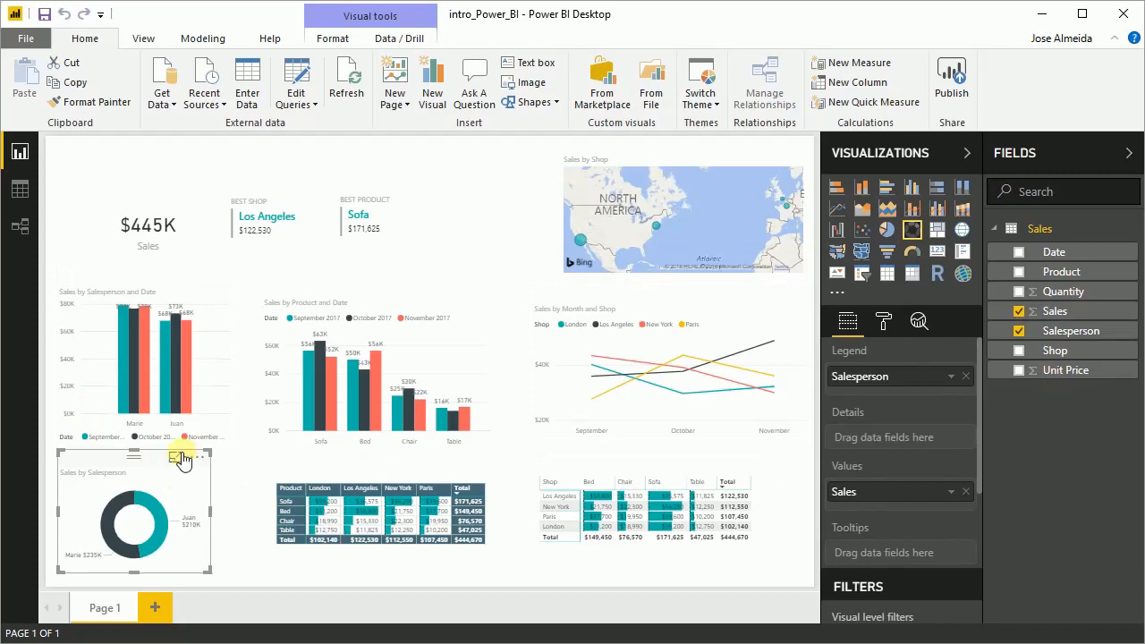
click(176, 457)
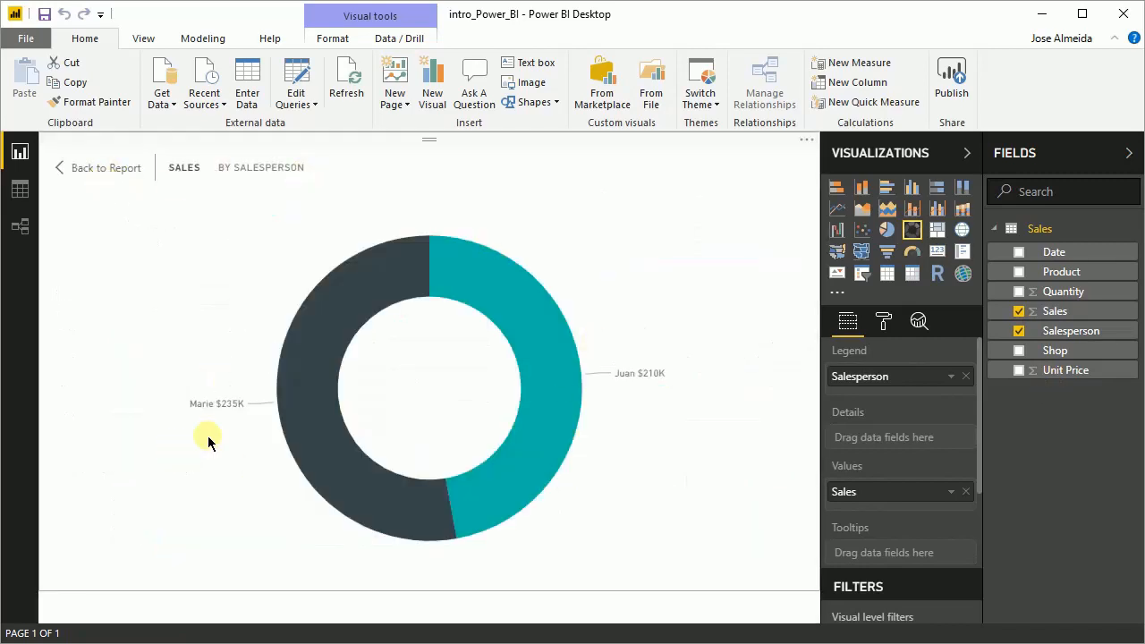
click(69, 182)
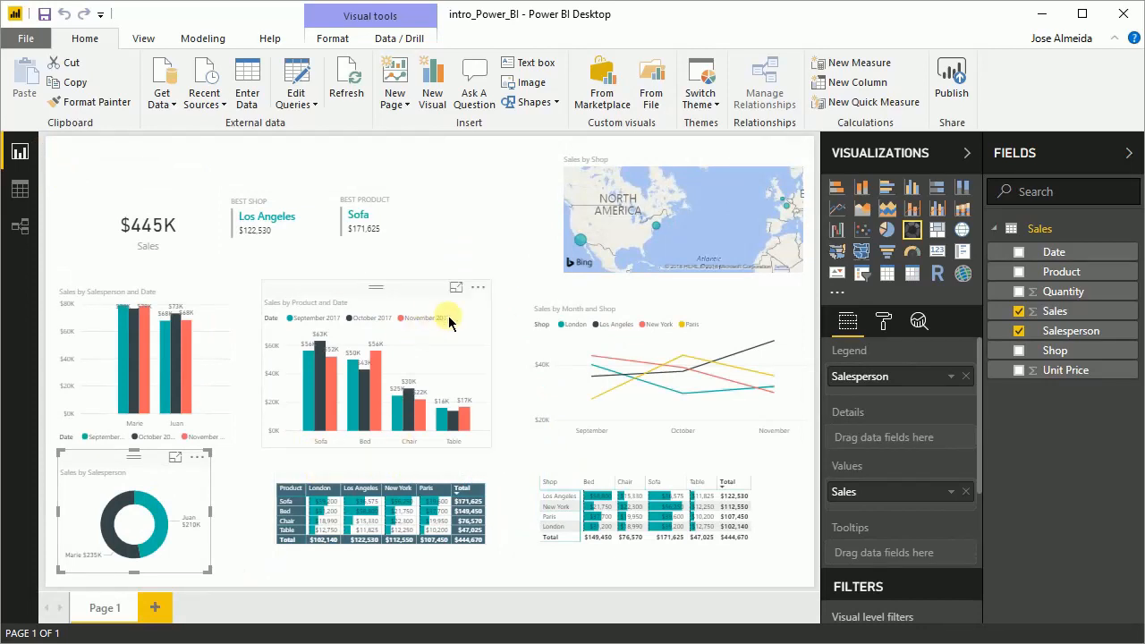
Step: View the Sales by Product and Date column chart in focus mode, return to the report, and open the shop-by-product matrix in focus mode
click(456, 287)
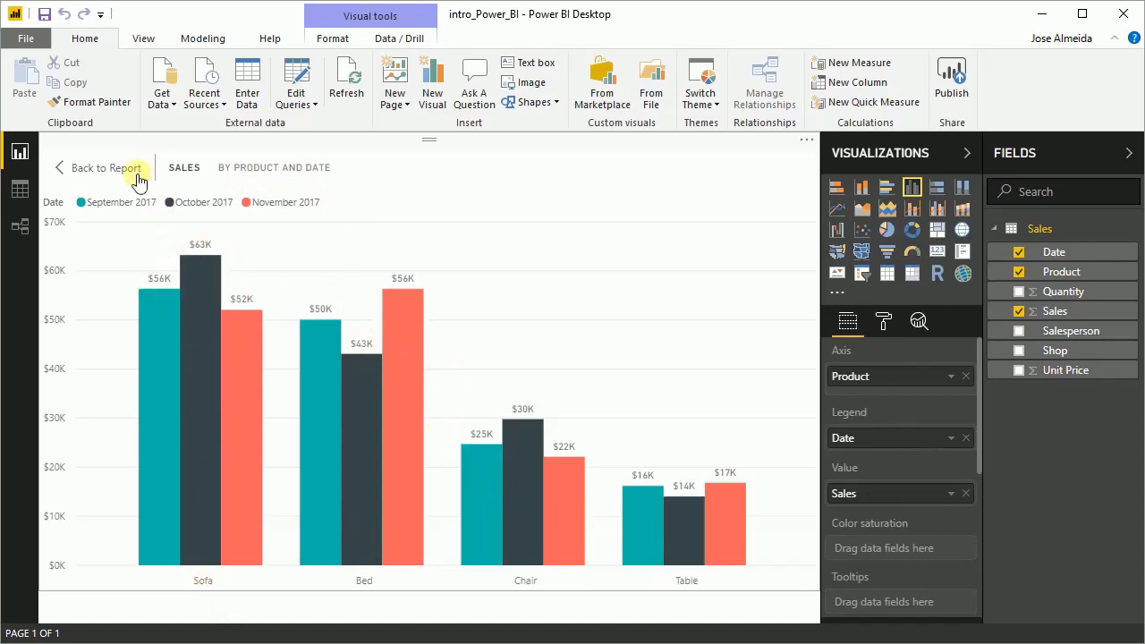
click(67, 170)
click(586, 460)
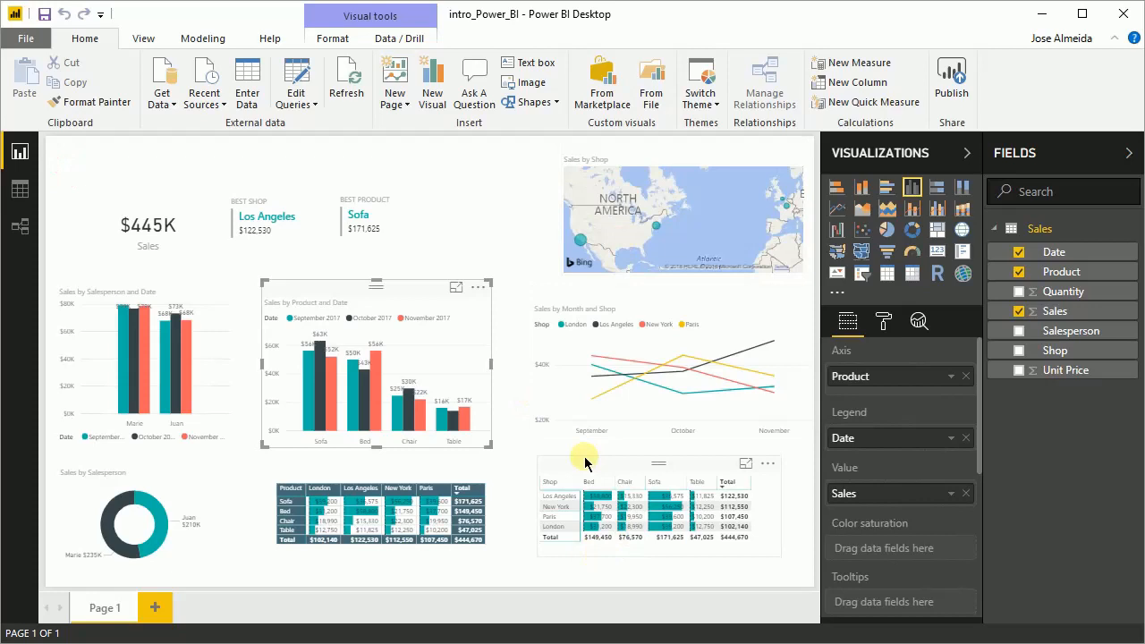
click(745, 464)
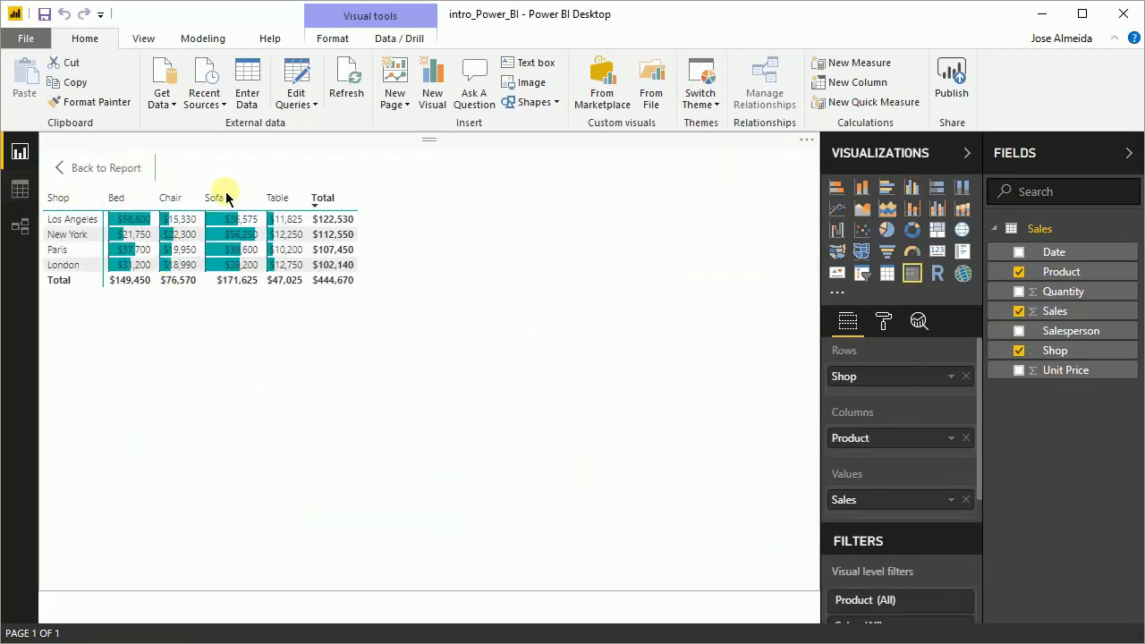
Step: Return to the report and add a text box across the page's upper left reading "XYZ, - Sales September to November"
click(72, 169)
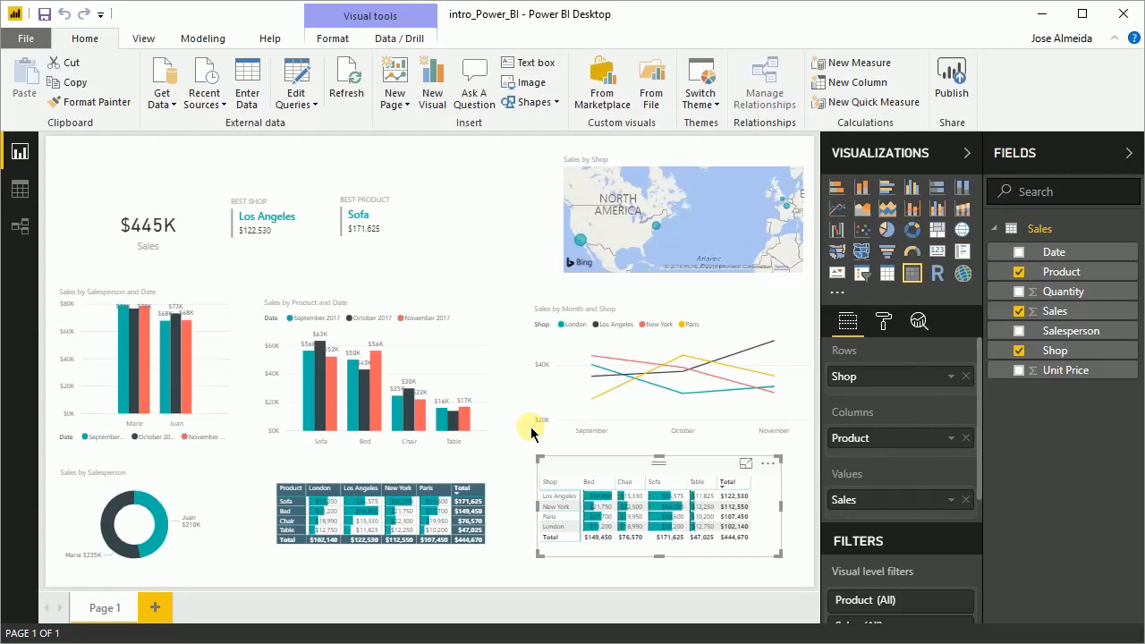
click(261, 147)
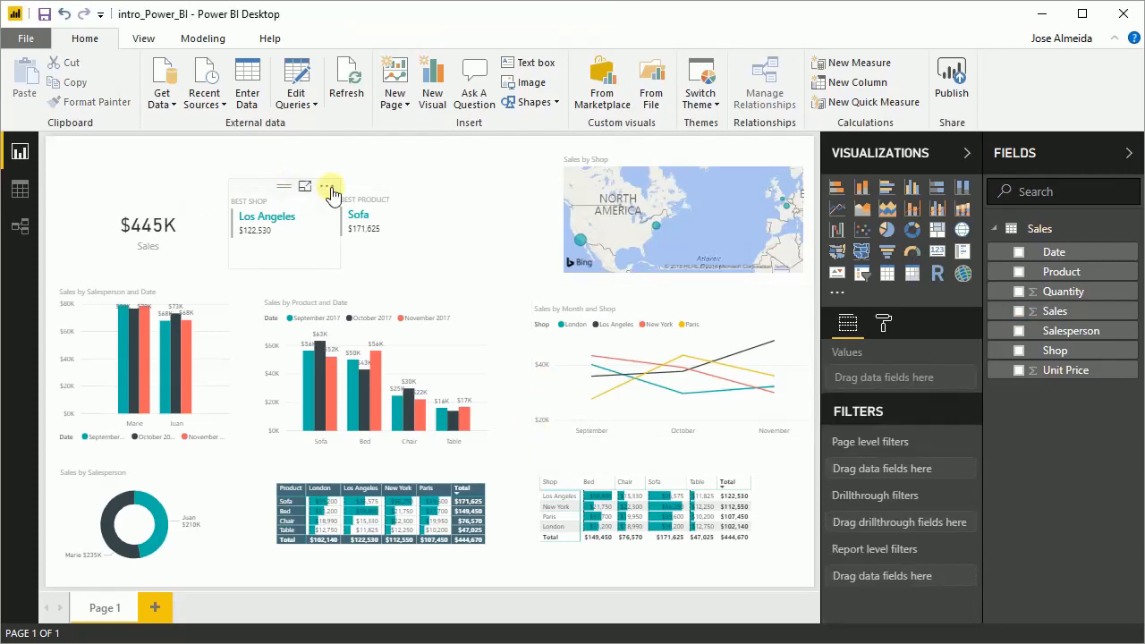
click(528, 64)
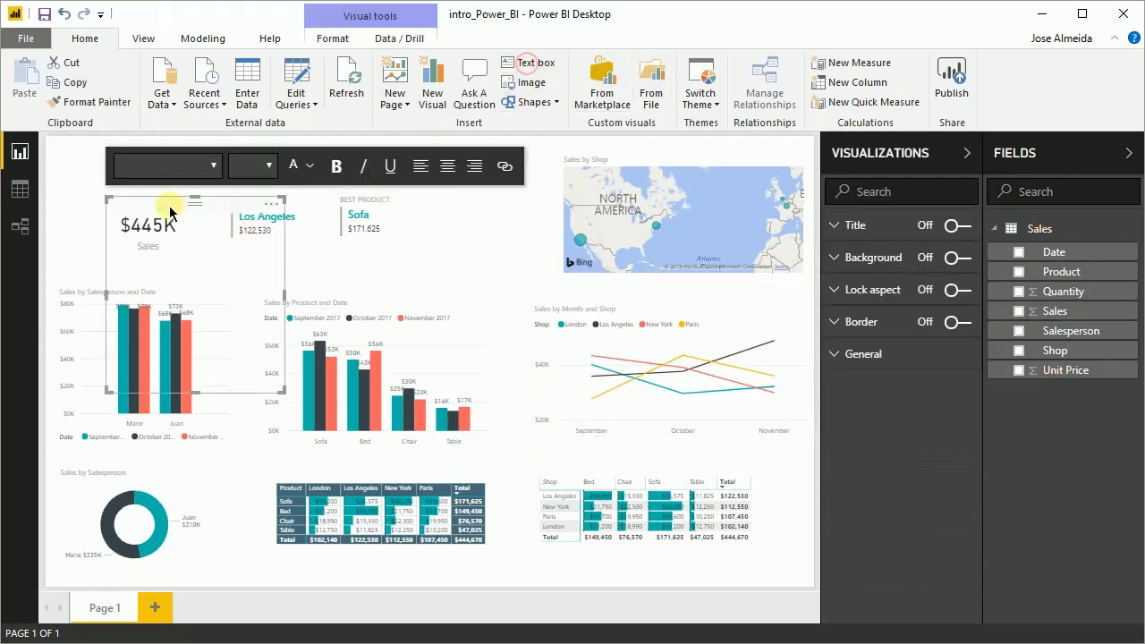
drag(162, 212, 102, 152)
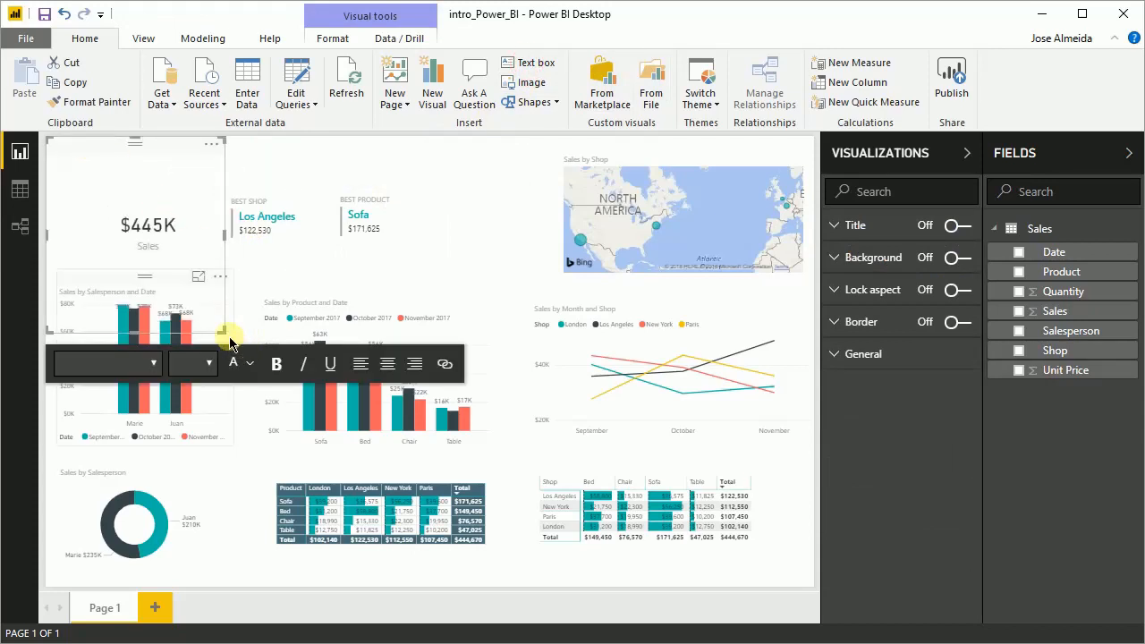
drag(222, 332, 393, 192)
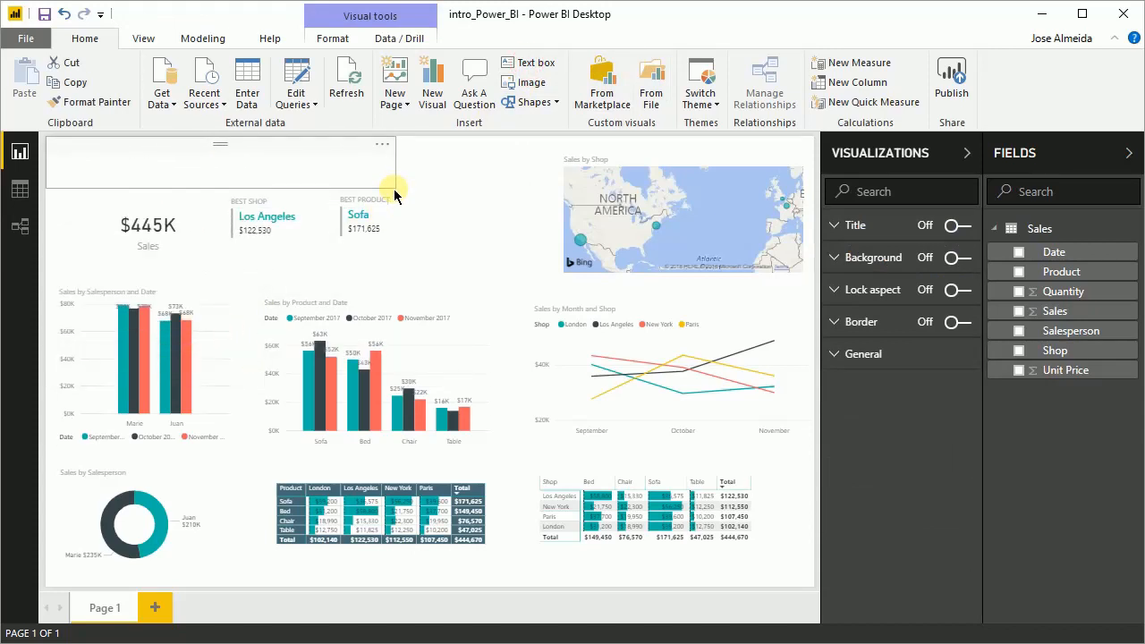
click(164, 174)
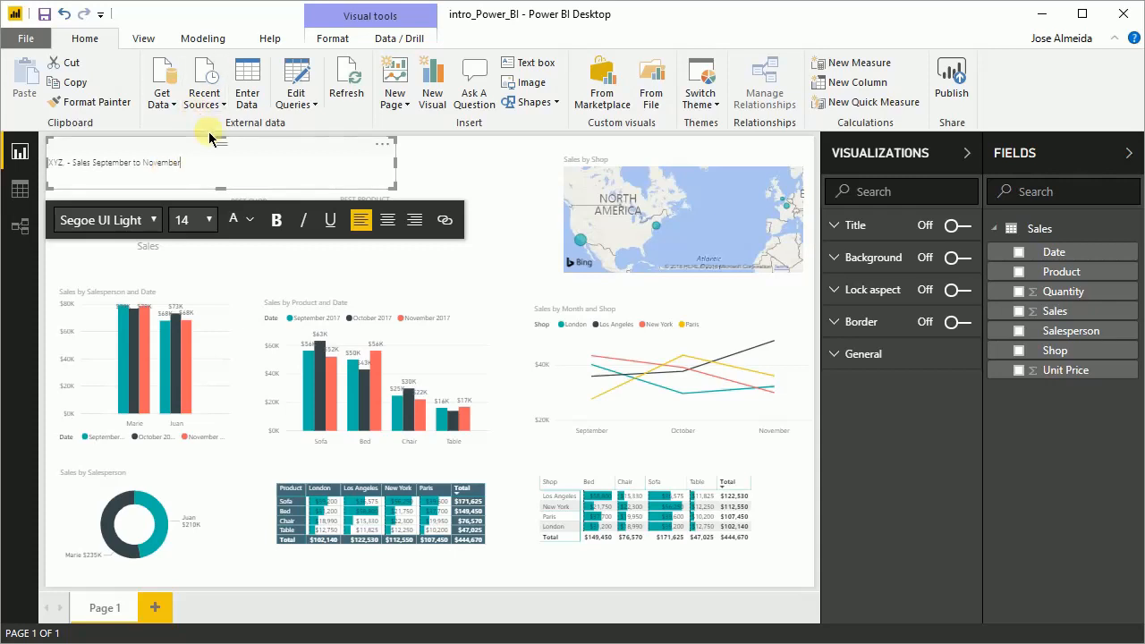
Step: Set the font size of the whole report title text to 28
drag(222, 162, 46, 163)
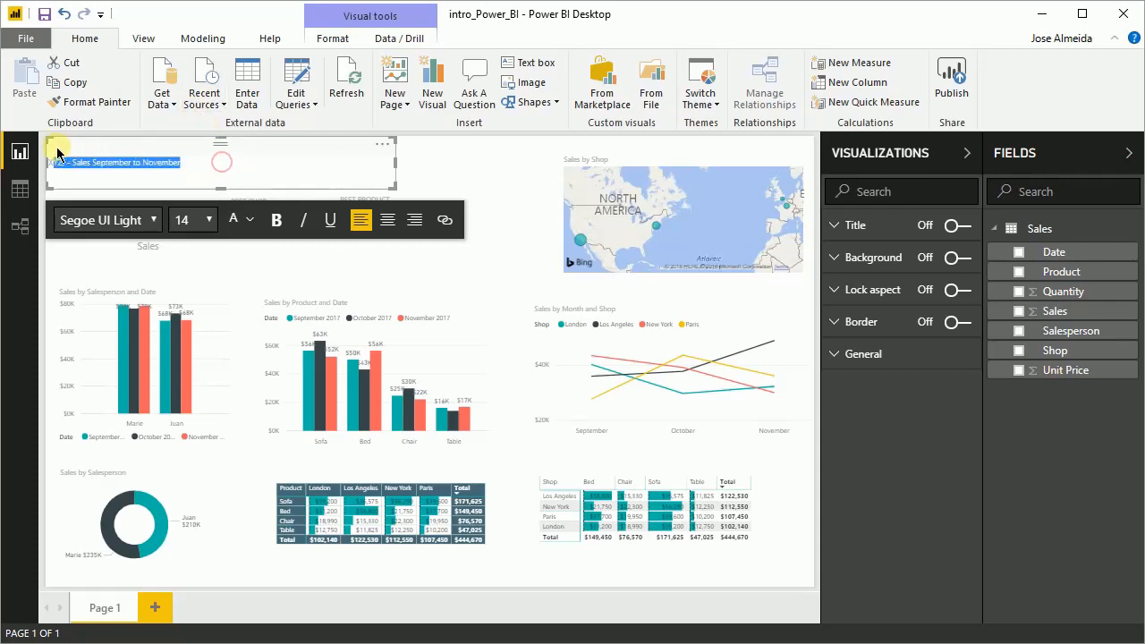
click(209, 220)
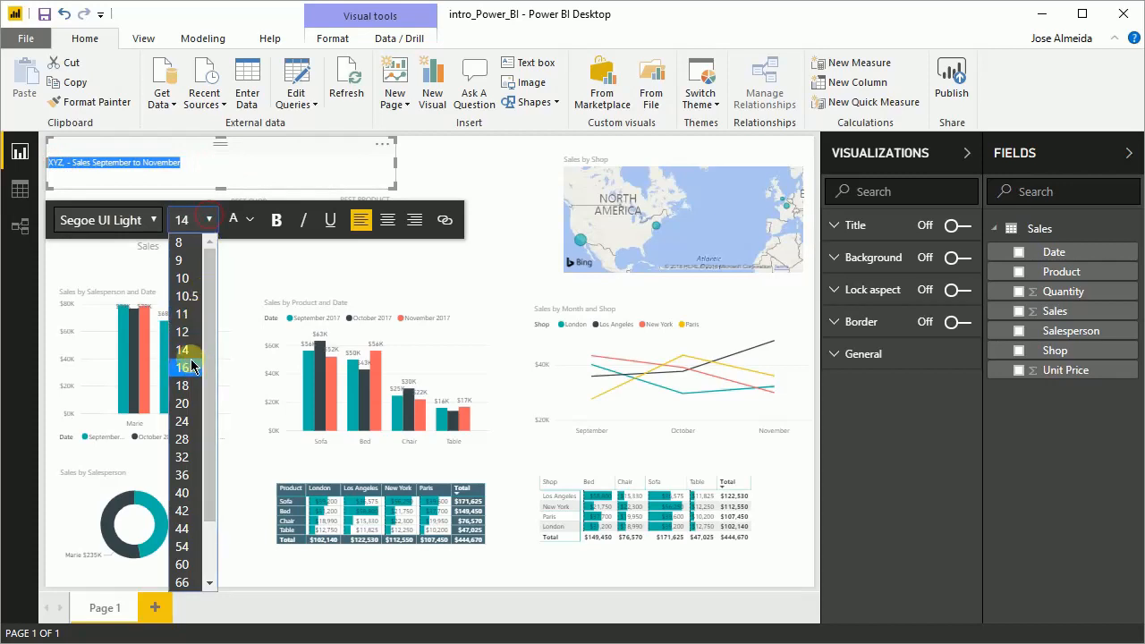
click(191, 424)
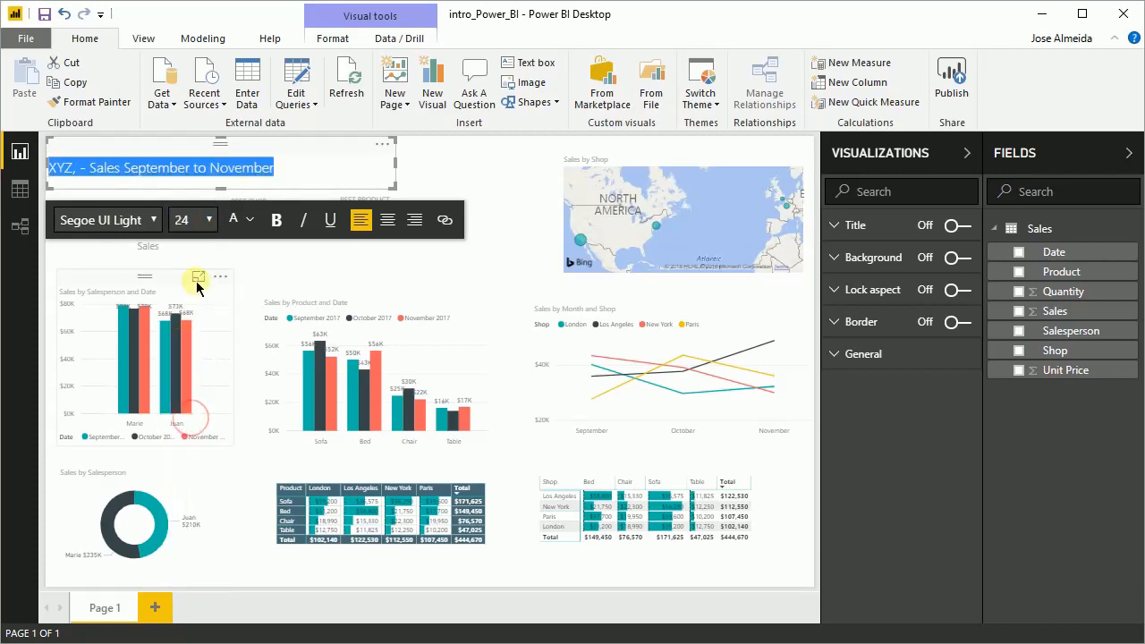
click(208, 220)
click(195, 439)
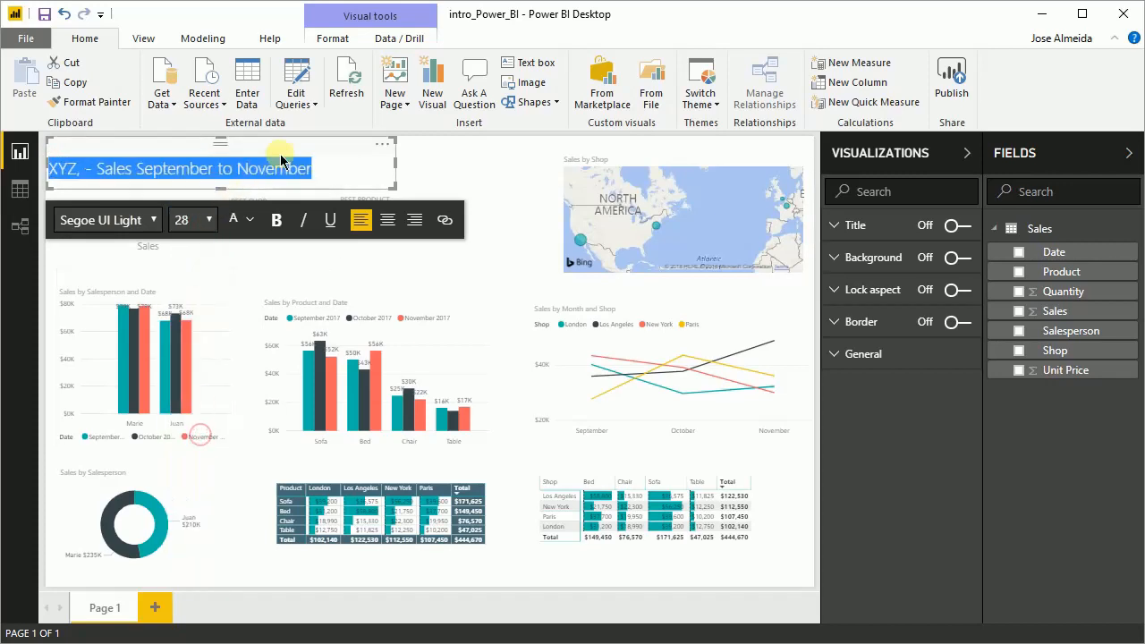
Step: Color the report title text dark teal and change its font to Segoe (Bold)
click(249, 220)
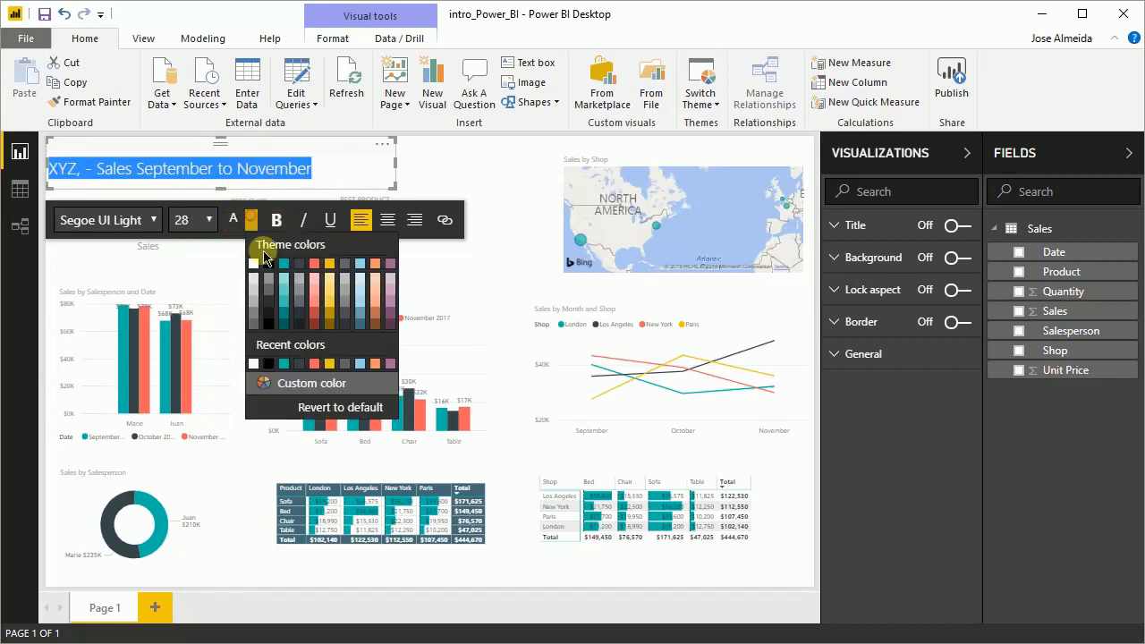
click(283, 323)
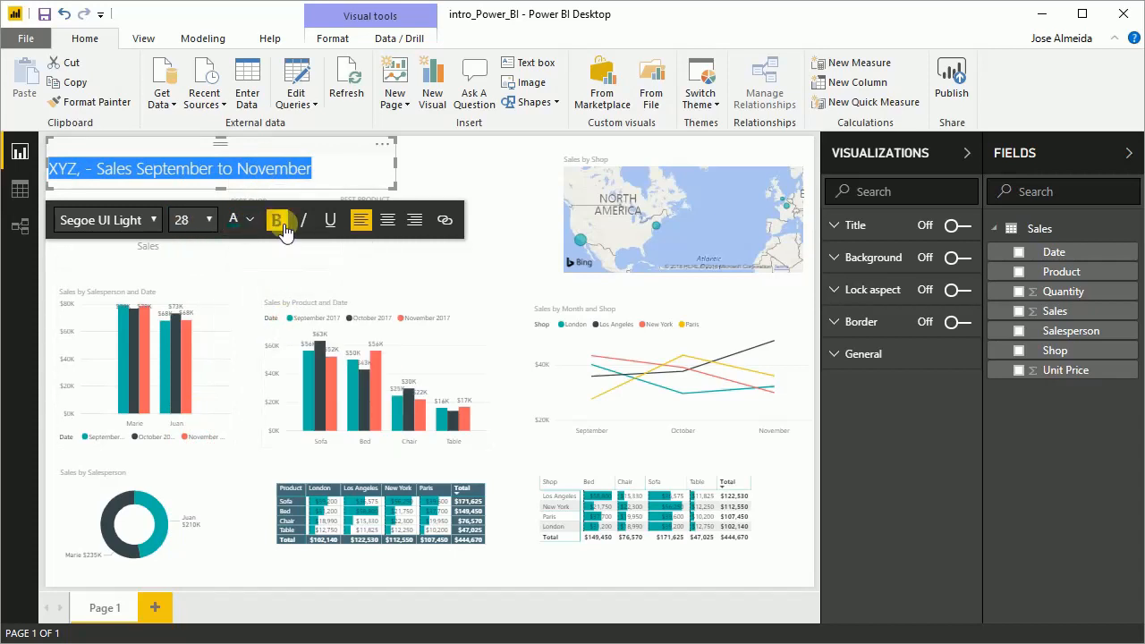
click(152, 220)
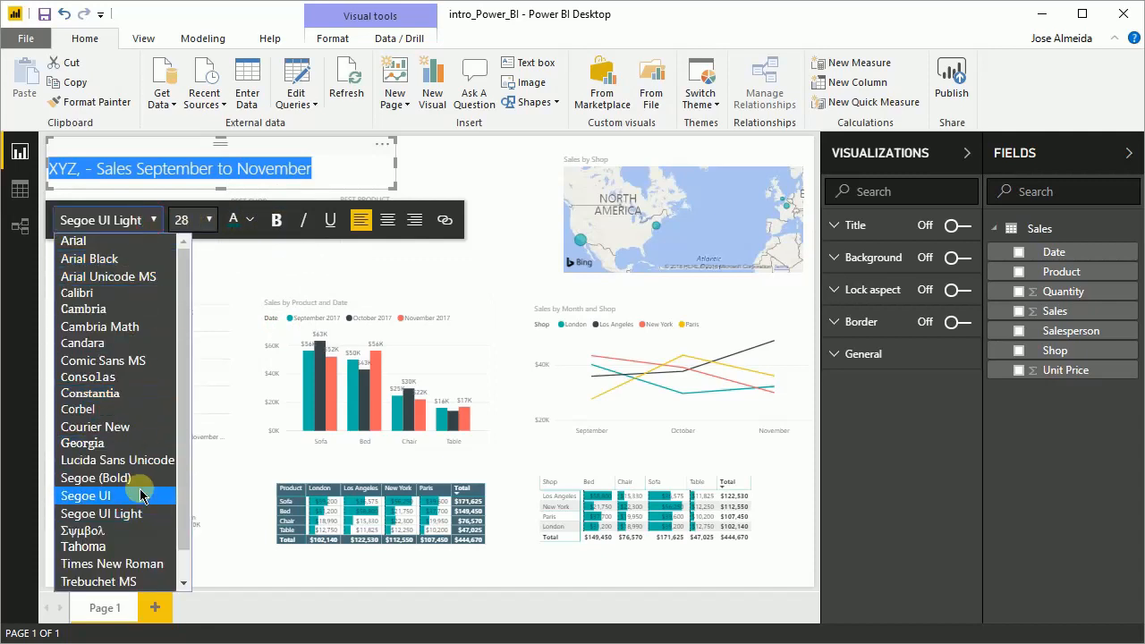
click(131, 478)
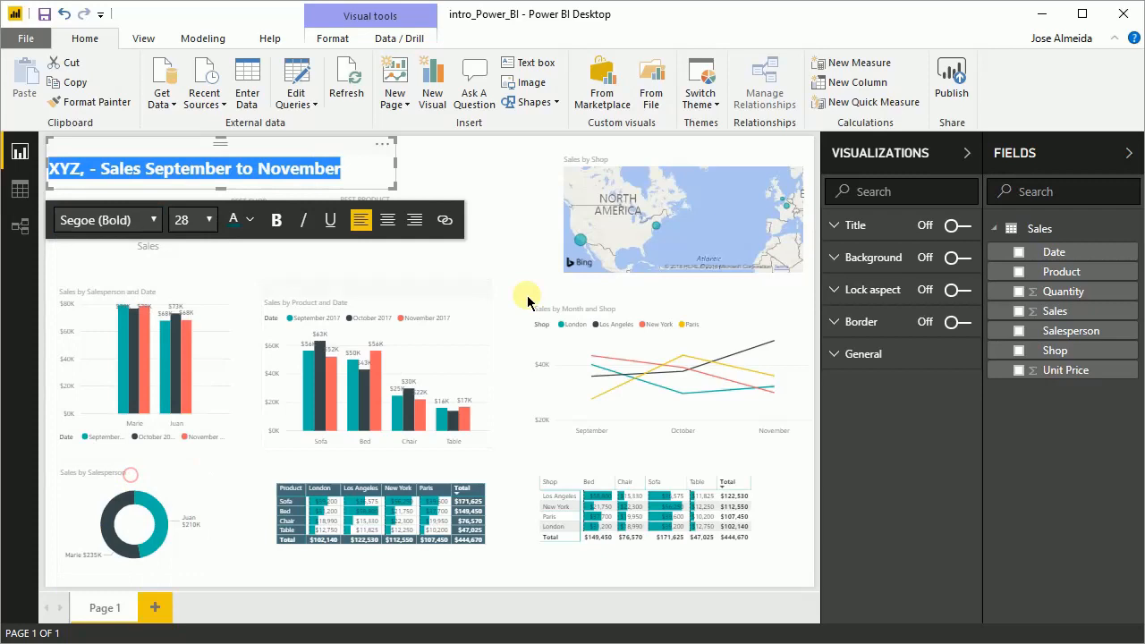
click(487, 170)
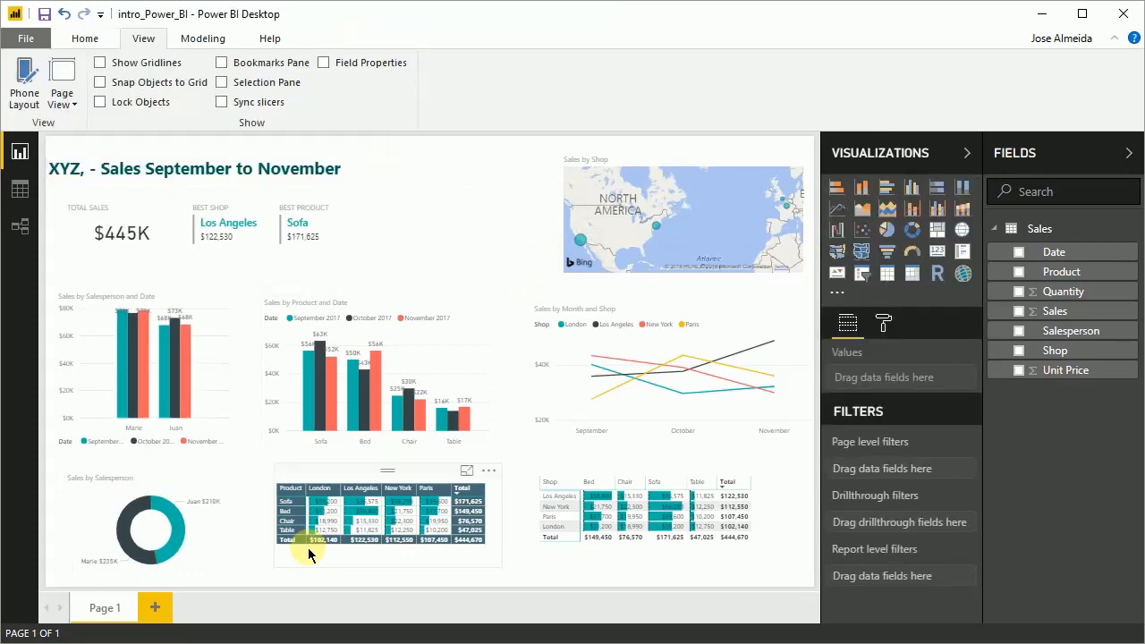
click(132, 210)
ctrl+click(220, 198)
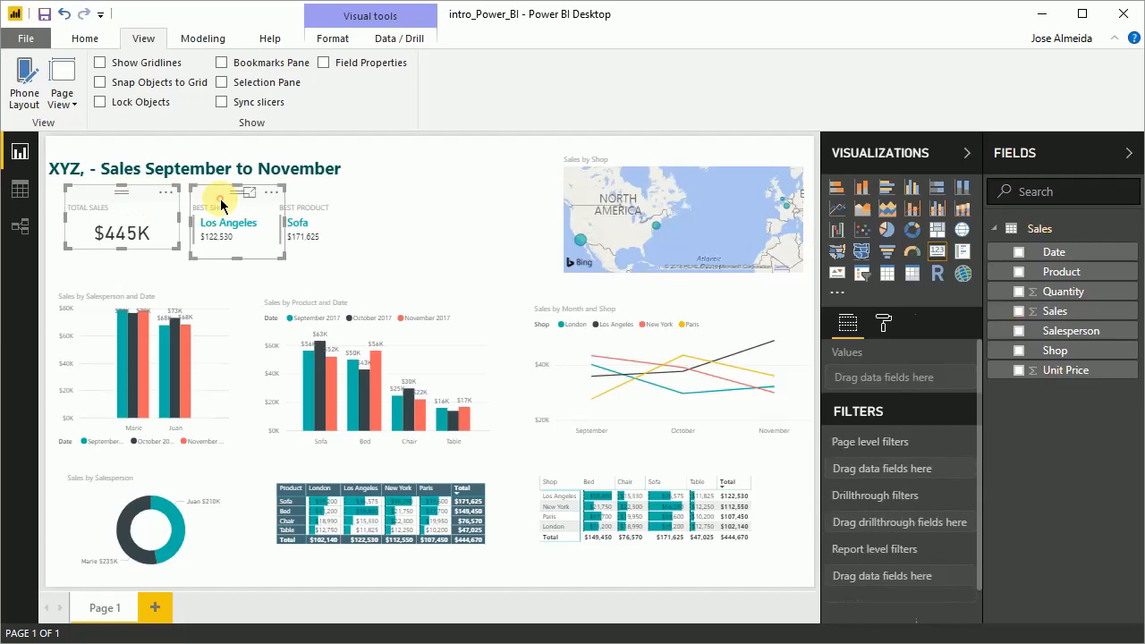
ctrl+click(286, 195)
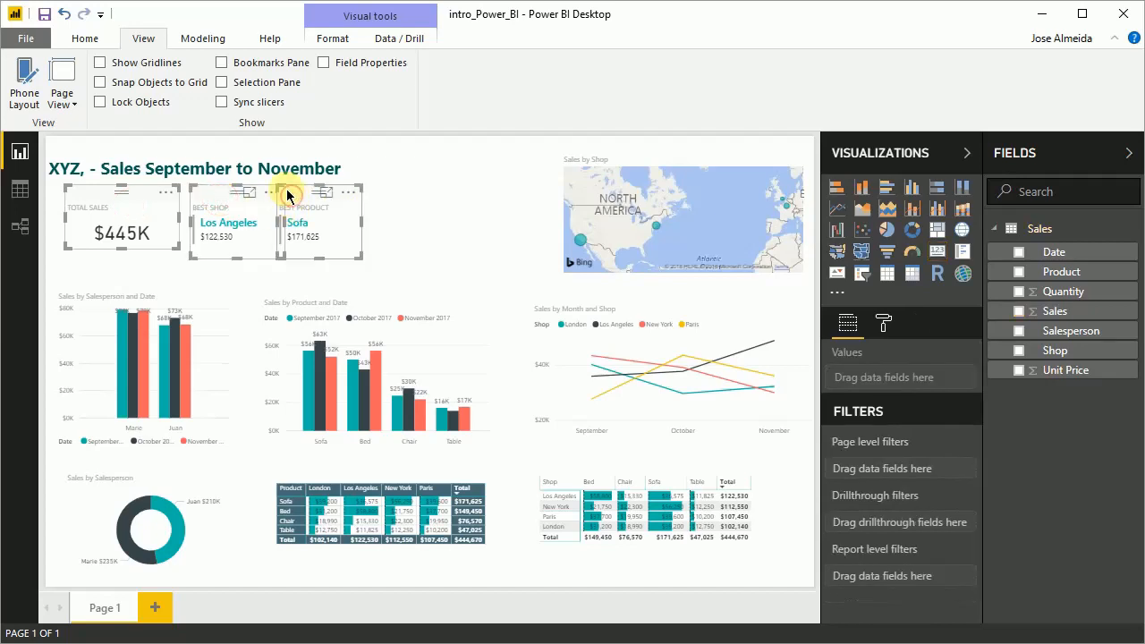
ctrl+click(141, 311)
ctrl+click(306, 295)
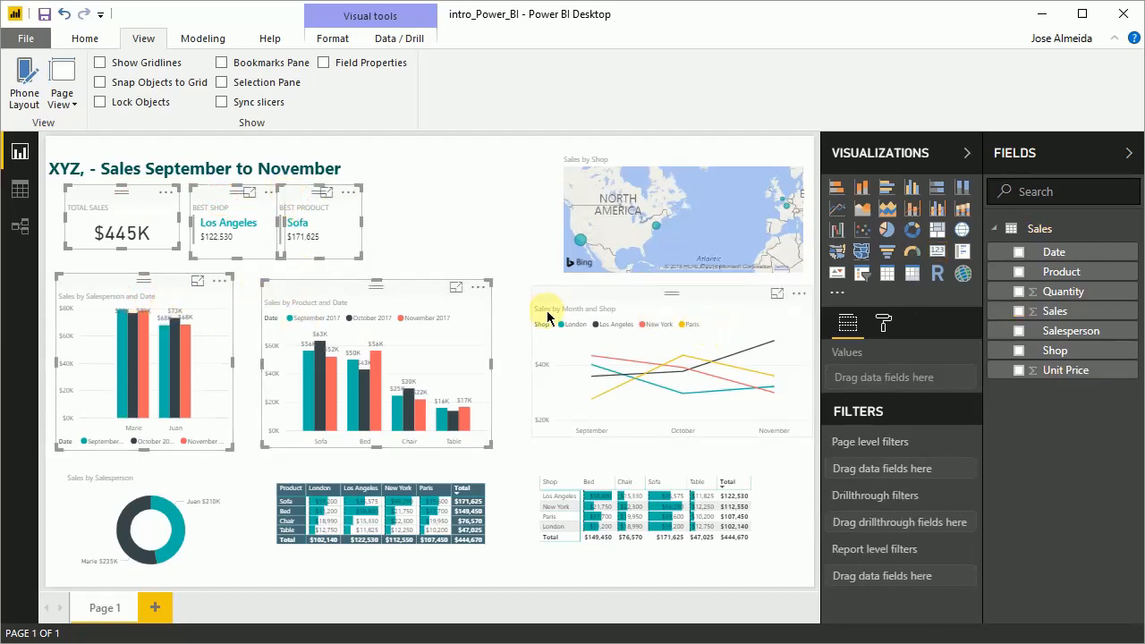
click(461, 241)
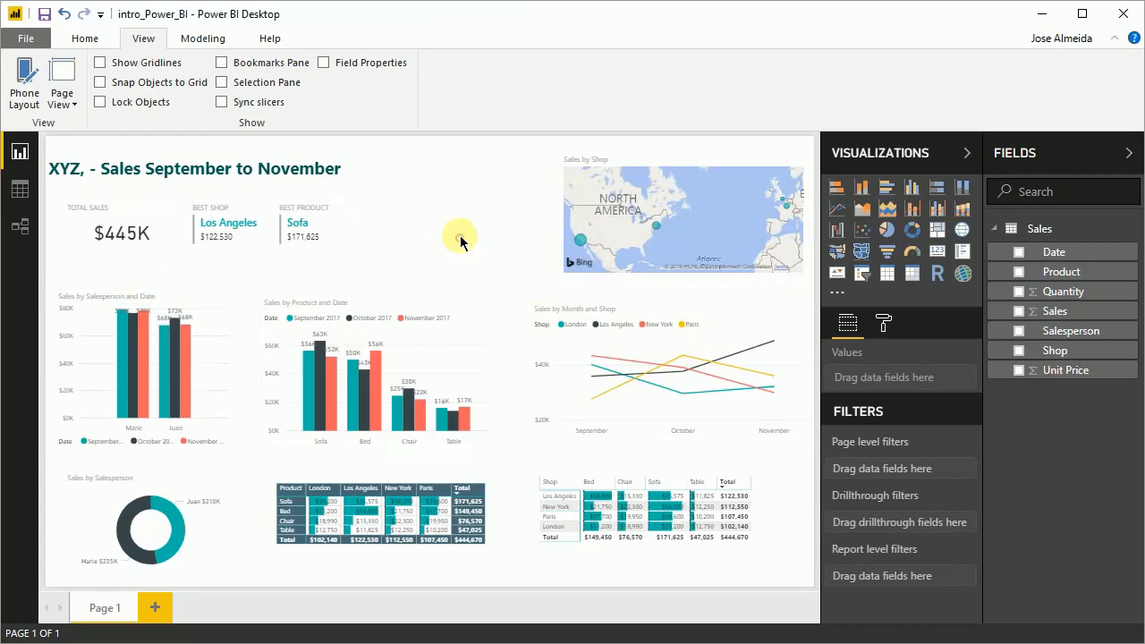
Step: Examine the general position and size settings of the TOTAL SALES and BEST SHOP cards
click(88, 202)
click(884, 322)
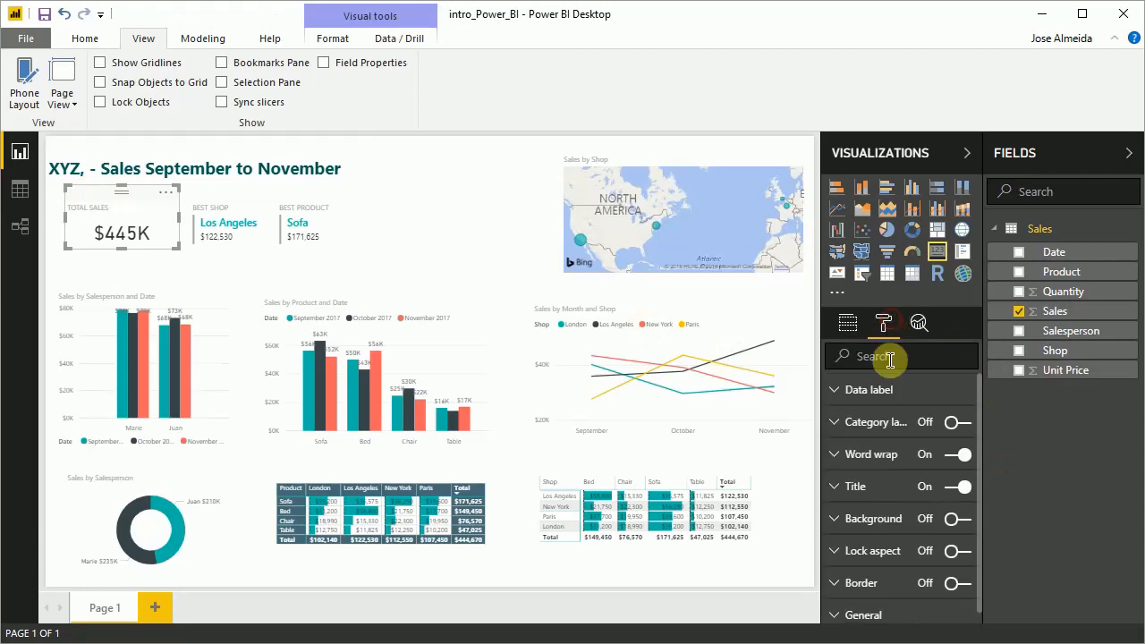
click(885, 615)
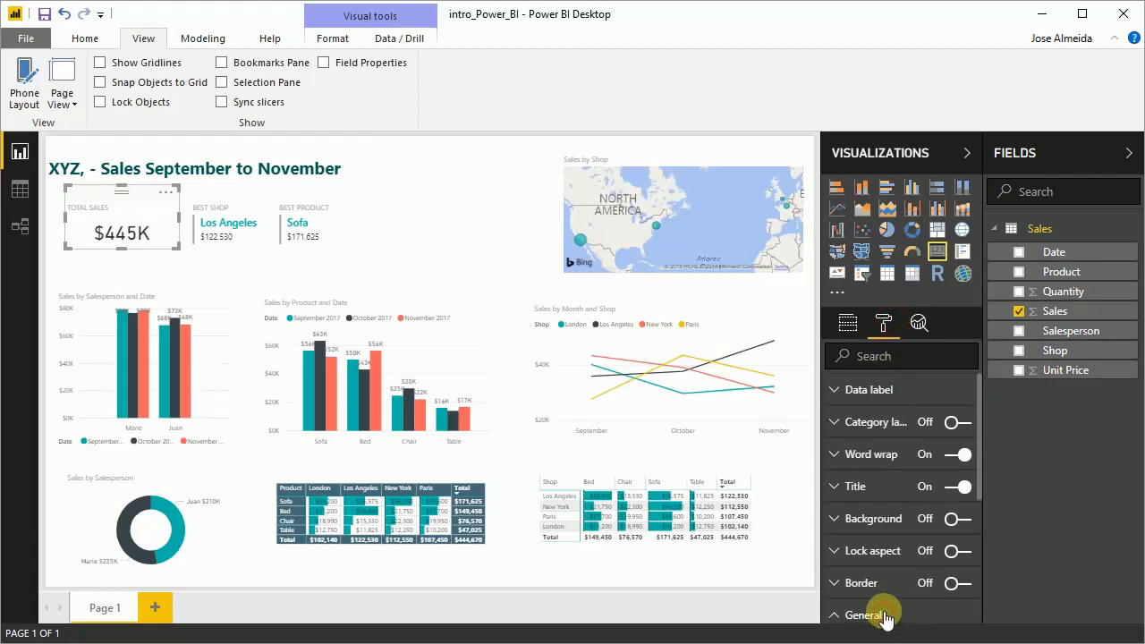
scroll(881, 611, down, 3)
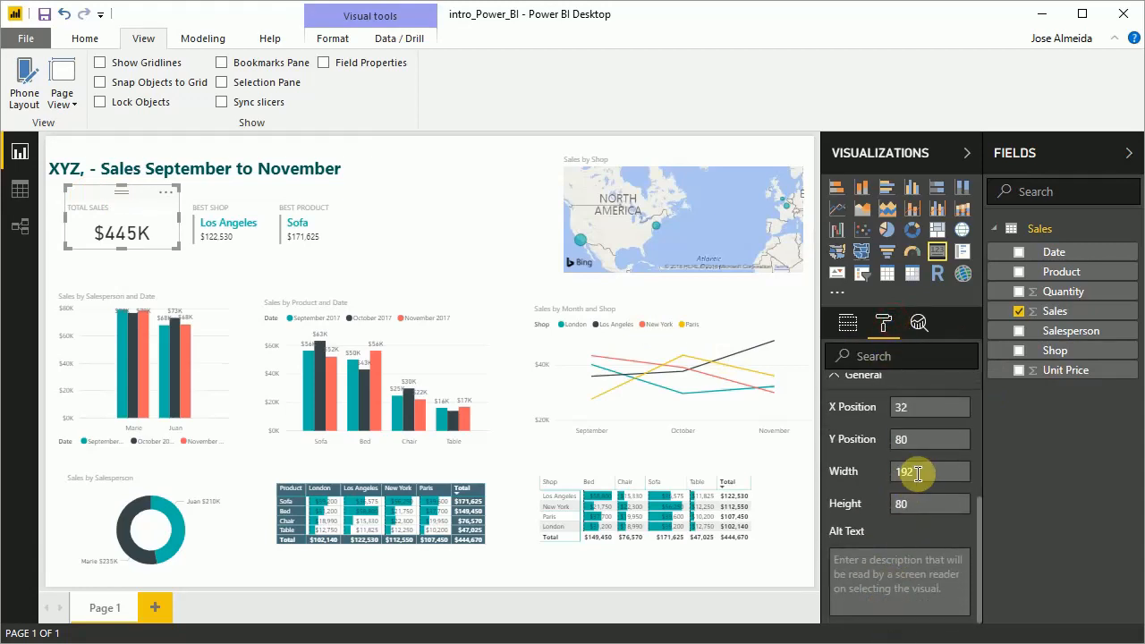
click(930, 504)
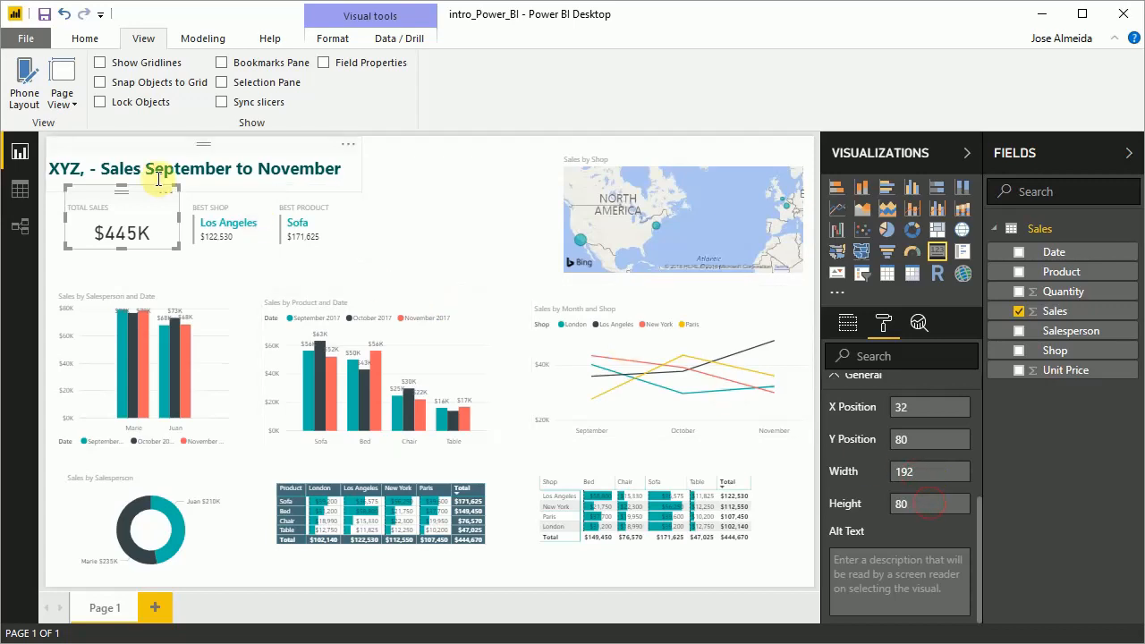
click(217, 207)
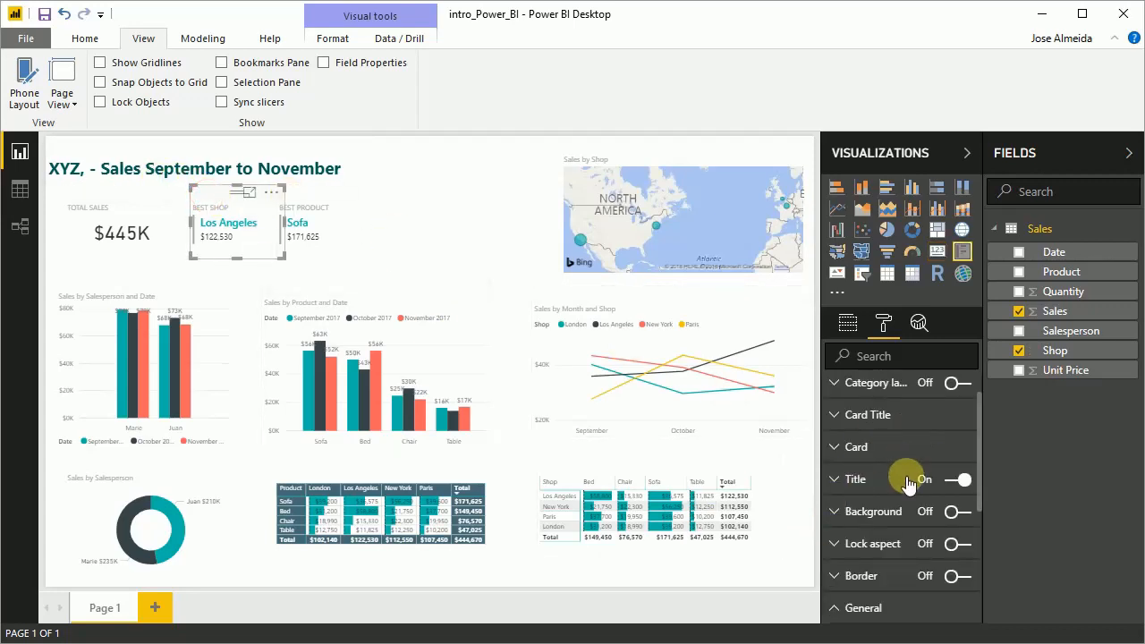
scroll(885, 420, up, 1)
scroll(894, 421, down, 3)
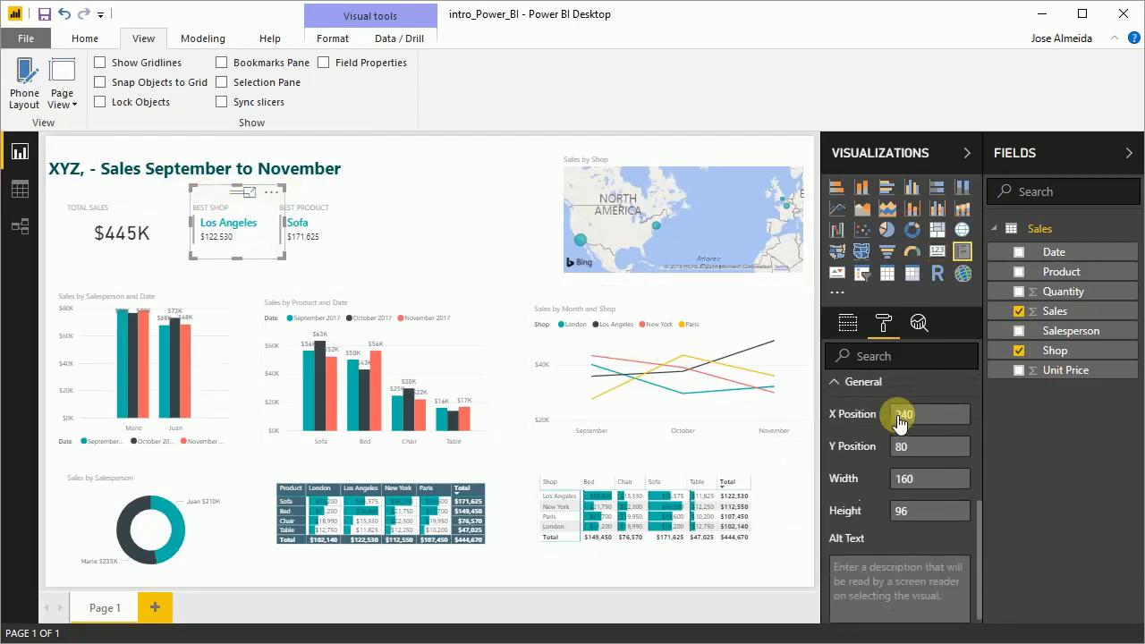
scroll(899, 420, down, 1)
click(921, 503)
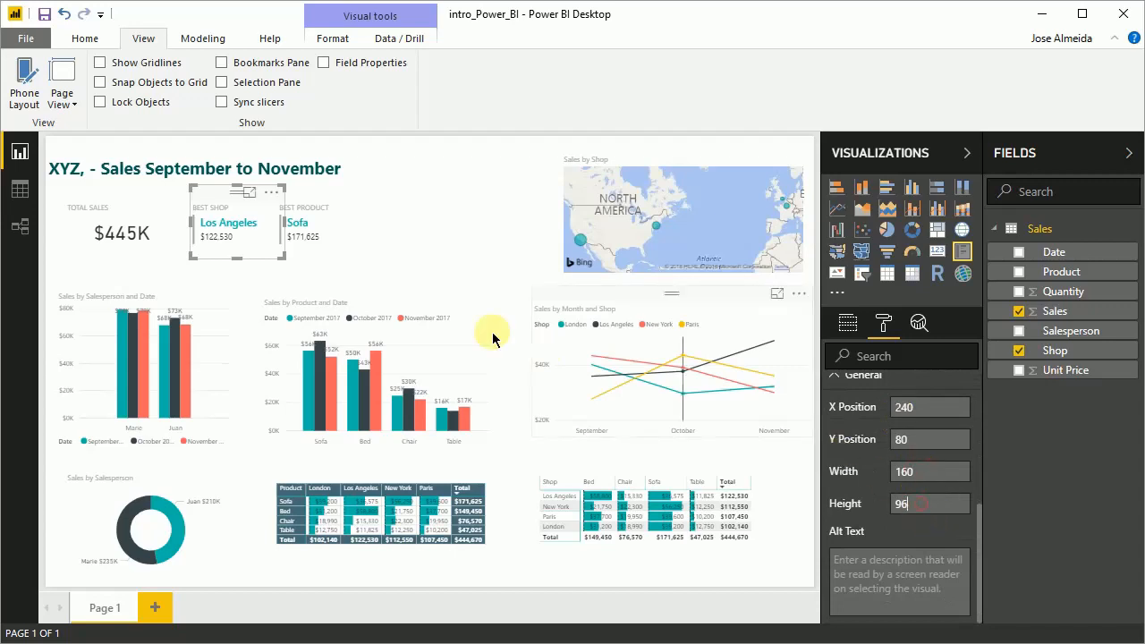
click(492, 338)
Step: Set the BEST PRODUCT card's width to 150 and height to 100
click(295, 215)
click(883, 324)
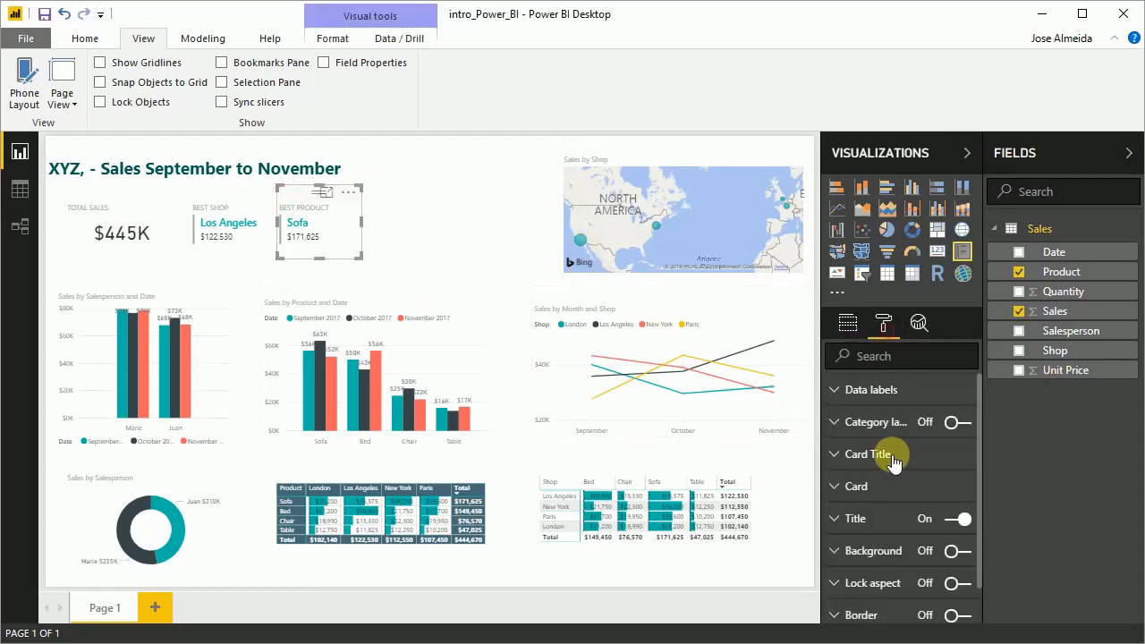
scroll(894, 458, down, 1)
click(905, 605)
scroll(907, 590, down, 3)
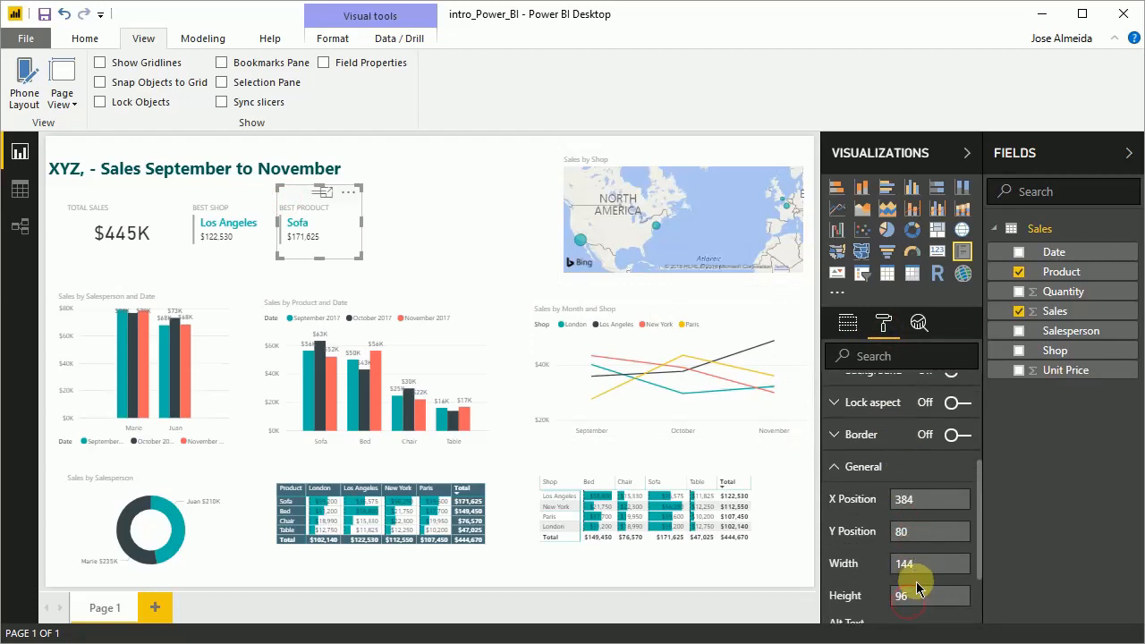
double_click(926, 563)
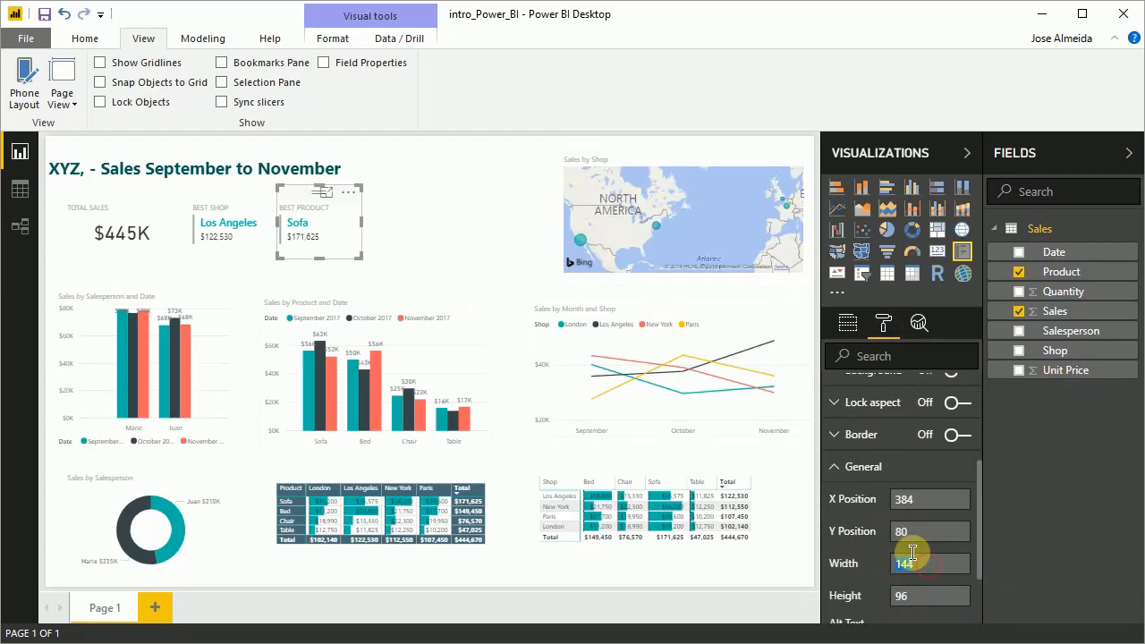
key(Return)
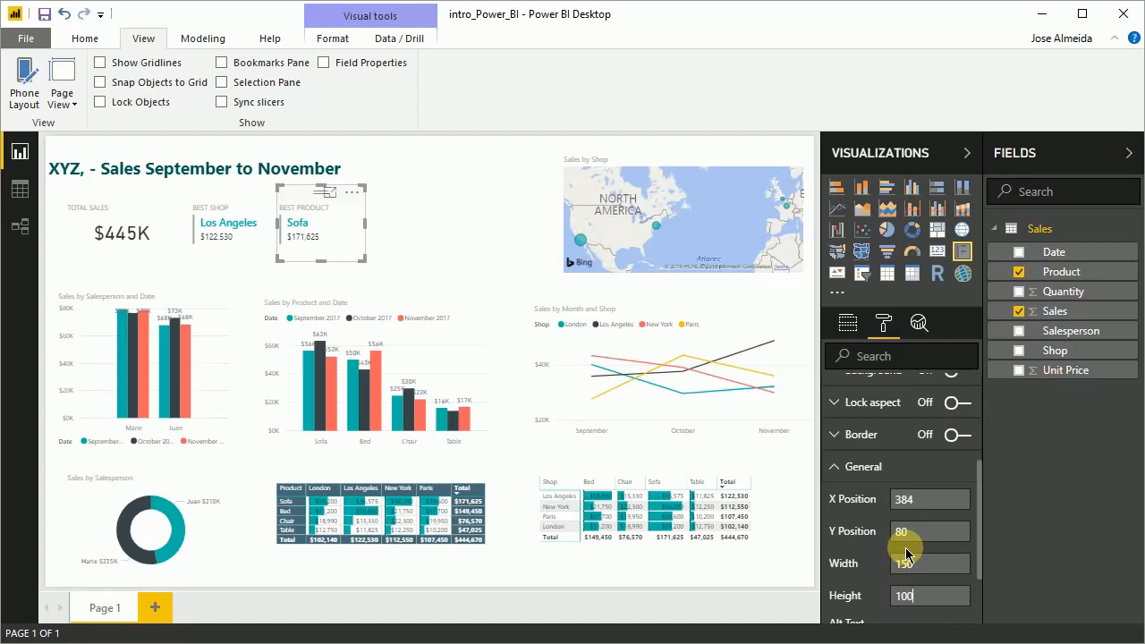
scroll(904, 555, down, 1)
Step: Set the BEST SHOP card's width to 150 and height to 100
click(198, 201)
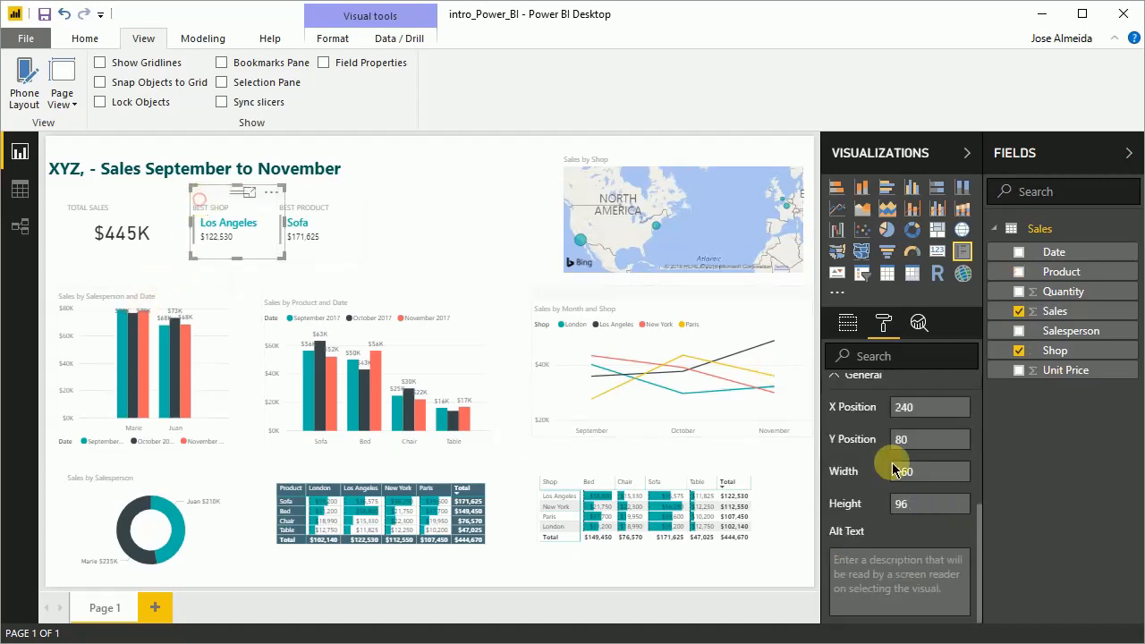
double_click(930, 468)
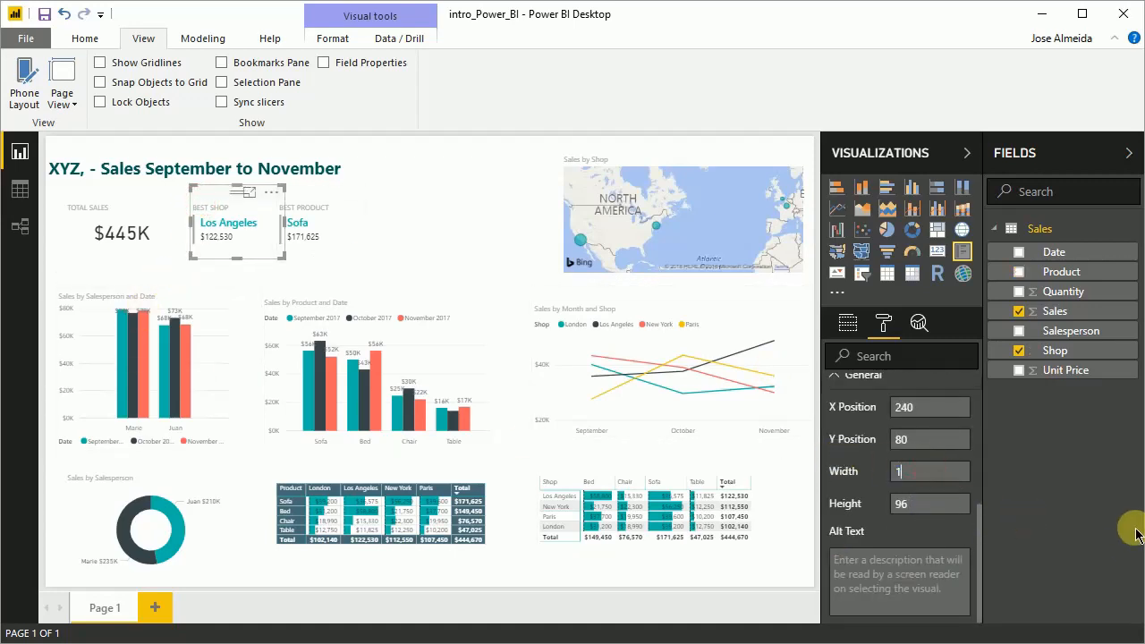
text(150)
key(Return)
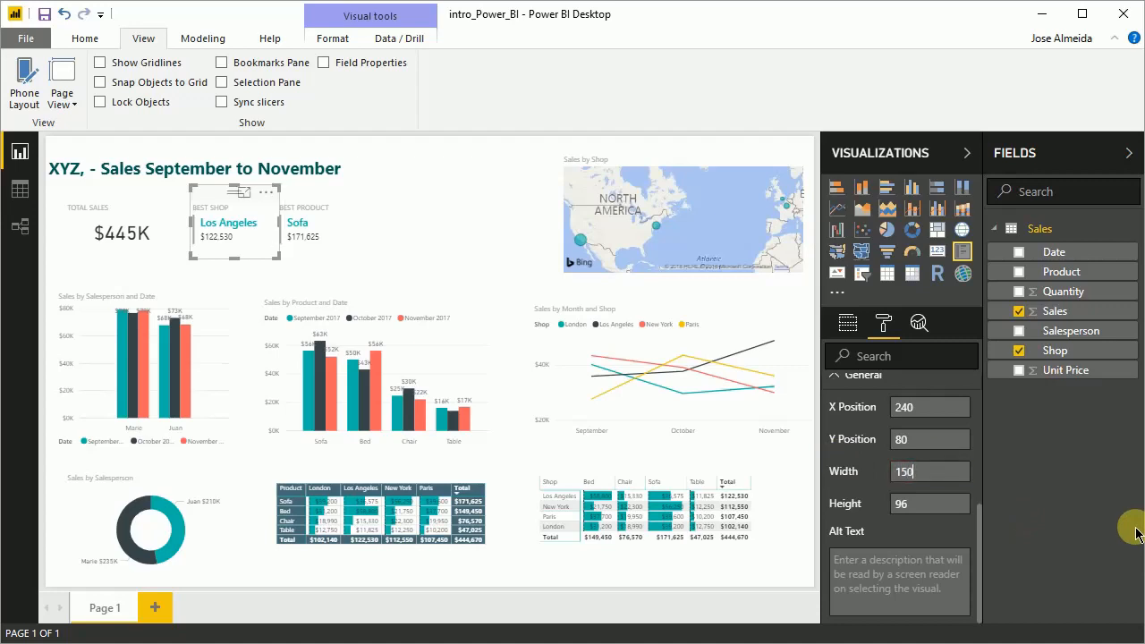
double_click(944, 503)
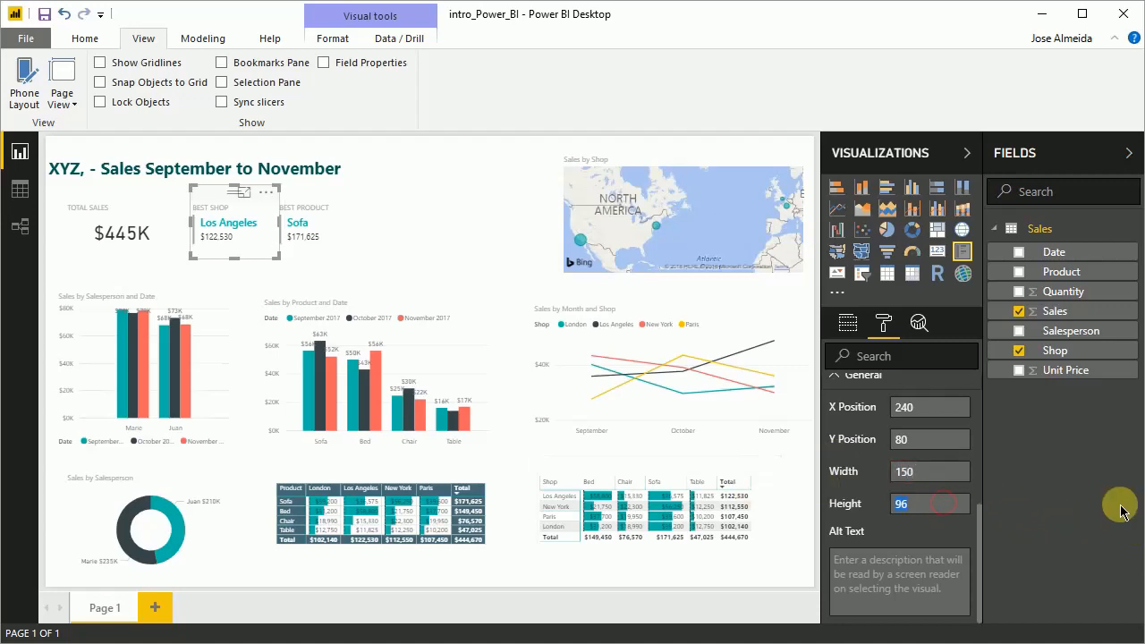
text(100)
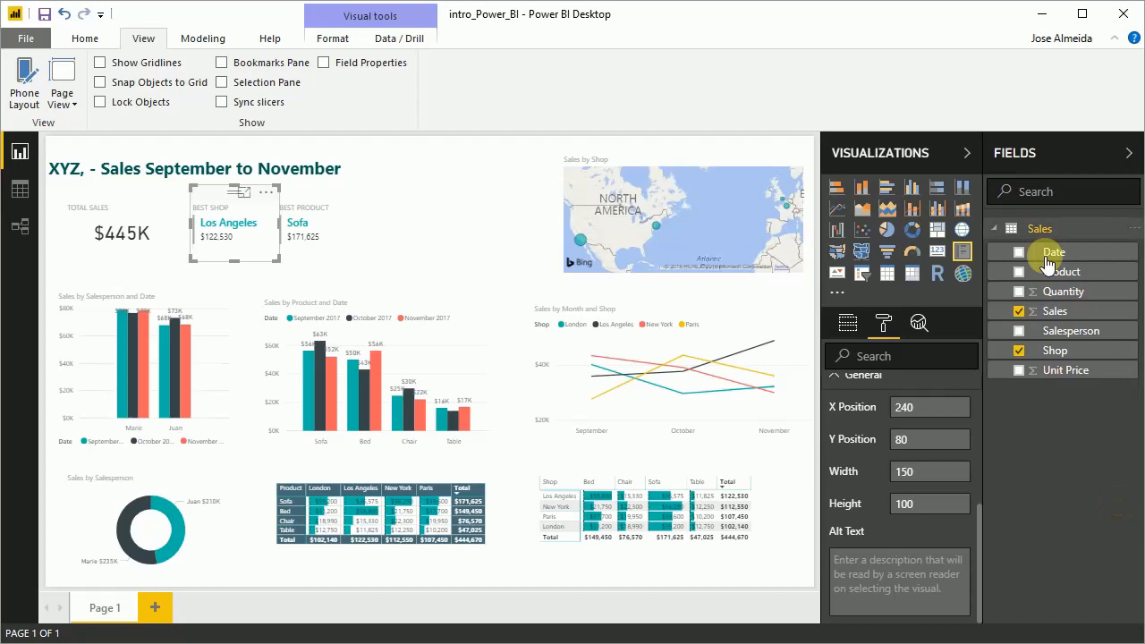
Step: Set the TOTAL SALES card's width to 150 and height to 100
click(128, 207)
scroll(900, 414, down, 3)
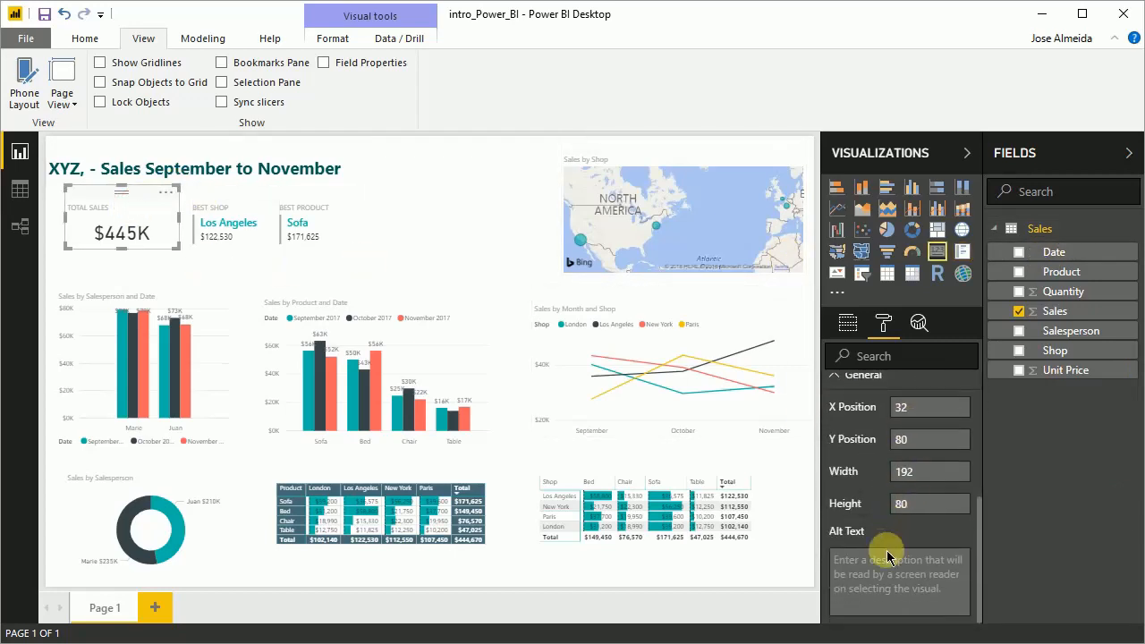
double_click(927, 471)
text(15)
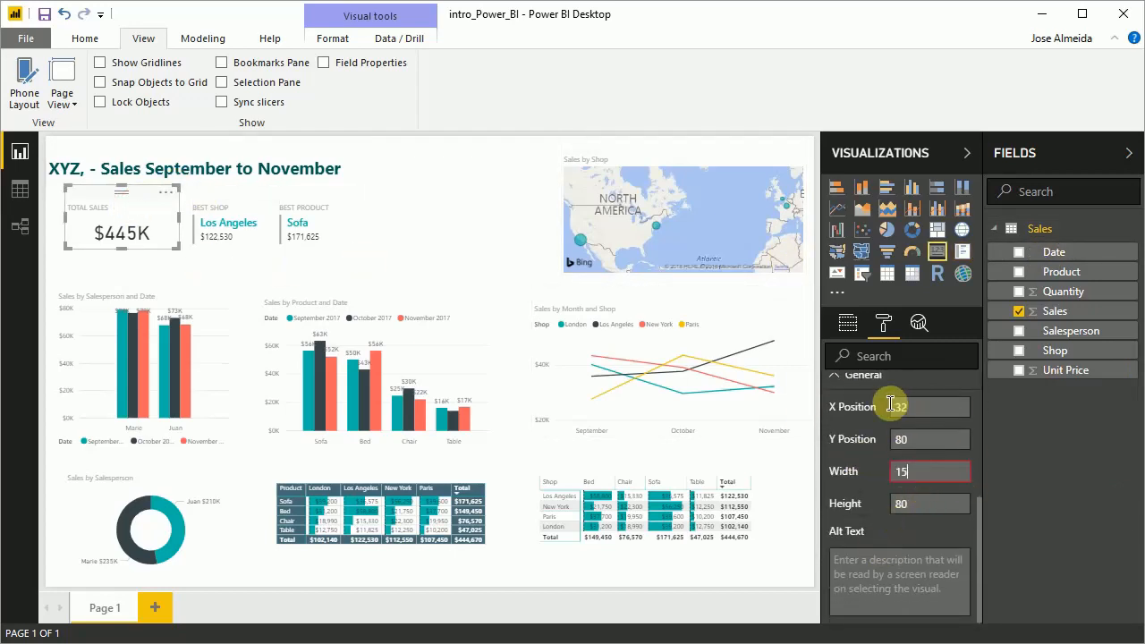
text(0)
key(Return)
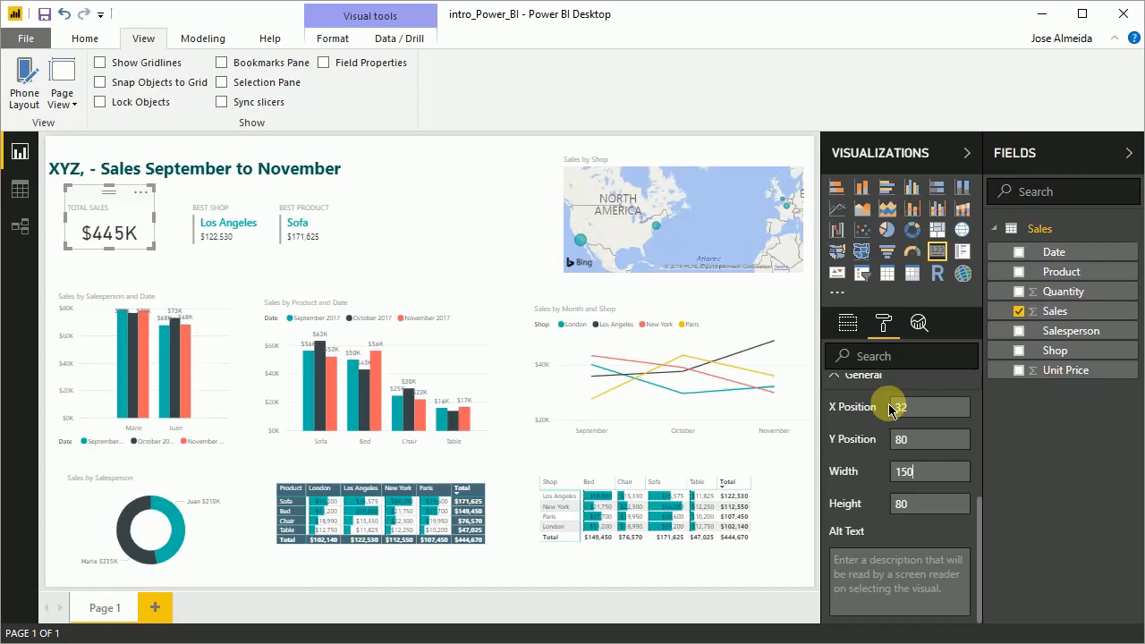
double_click(926, 503)
text(1)
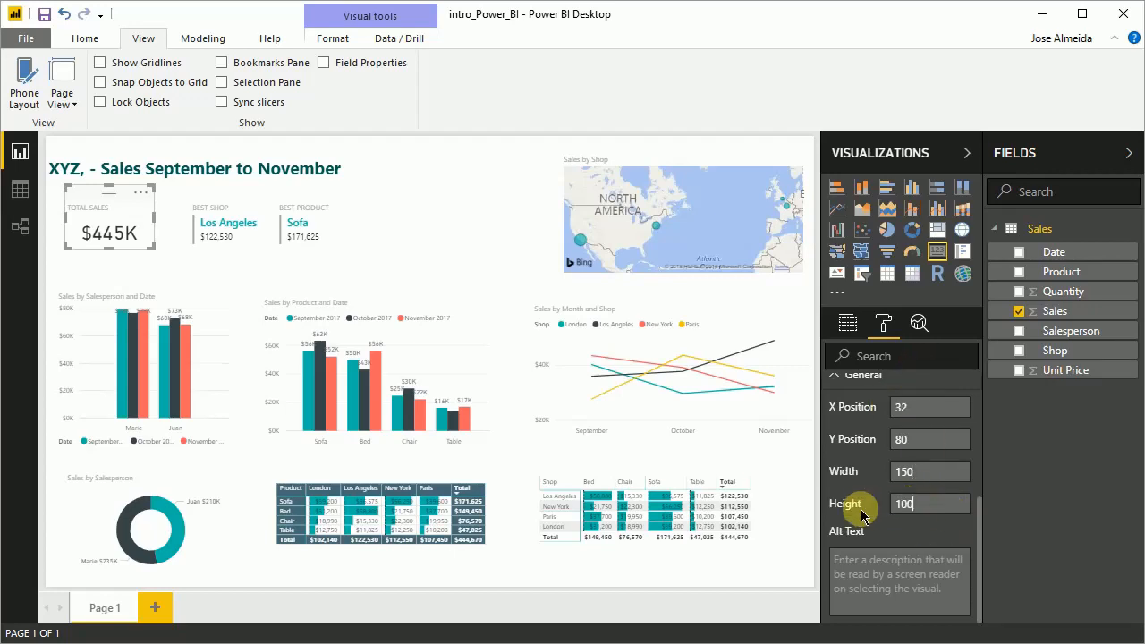
text(00)
key(Return)
click(427, 218)
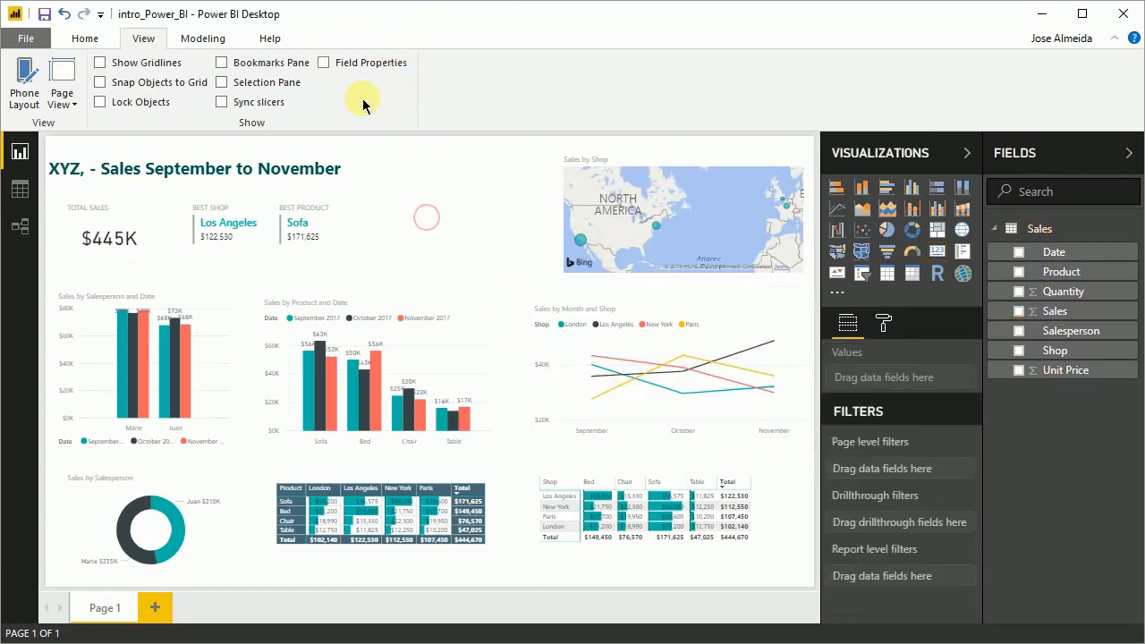
Step: Align the tops of the TOTAL SALES, BEST SHOP and BEST PRODUCT cards and distribute them horizontally
click(85, 204)
ctrl+click(205, 202)
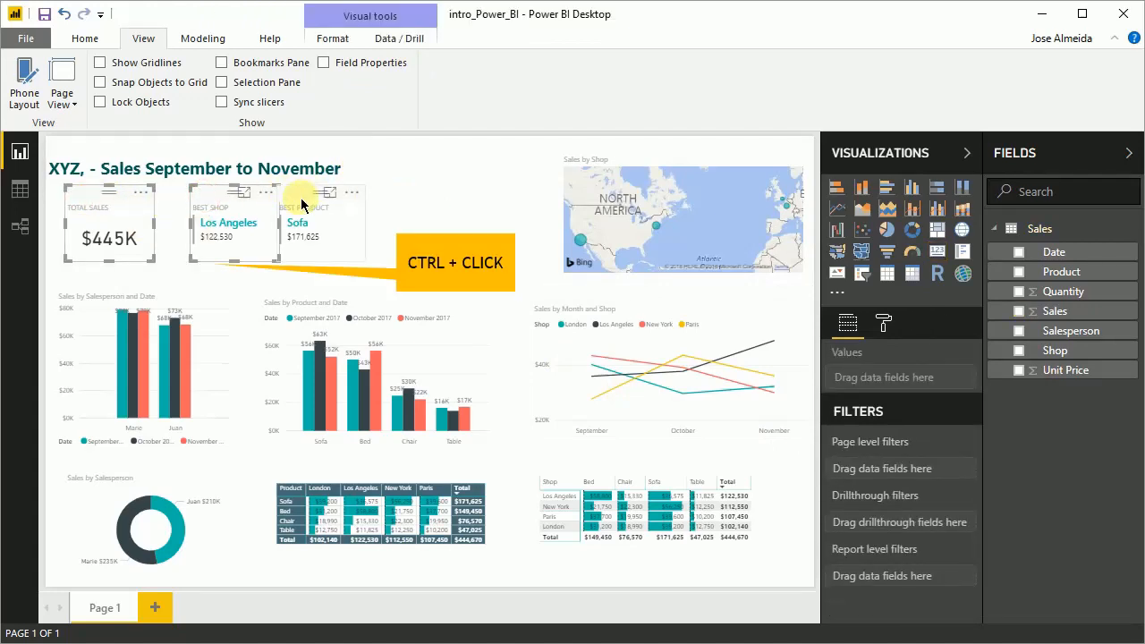
ctrl+click(301, 204)
click(330, 38)
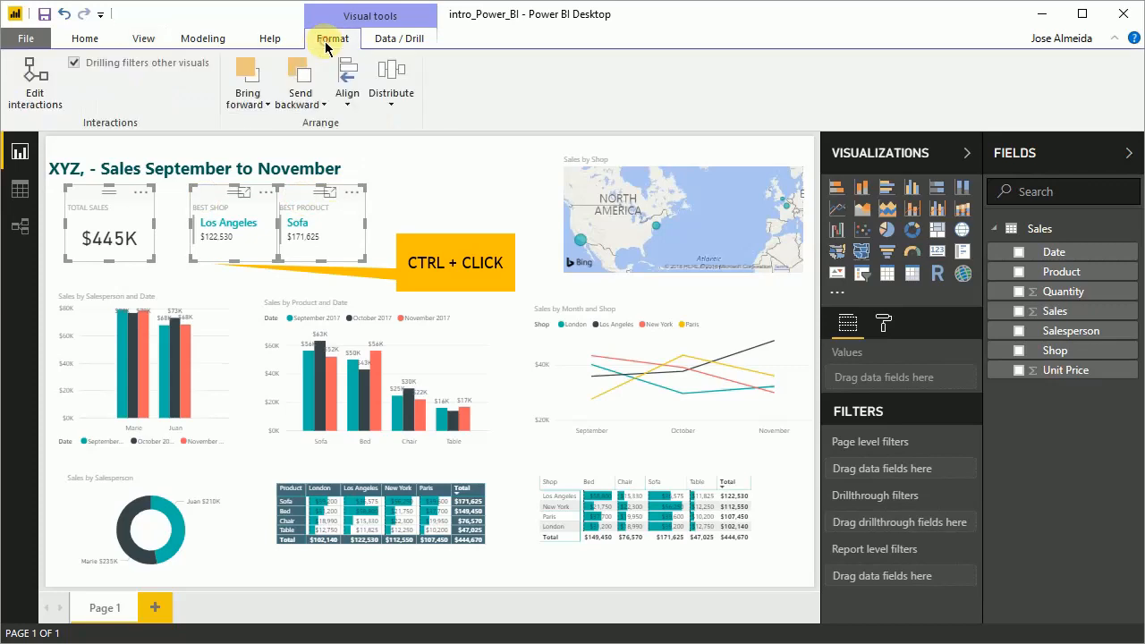
click(350, 104)
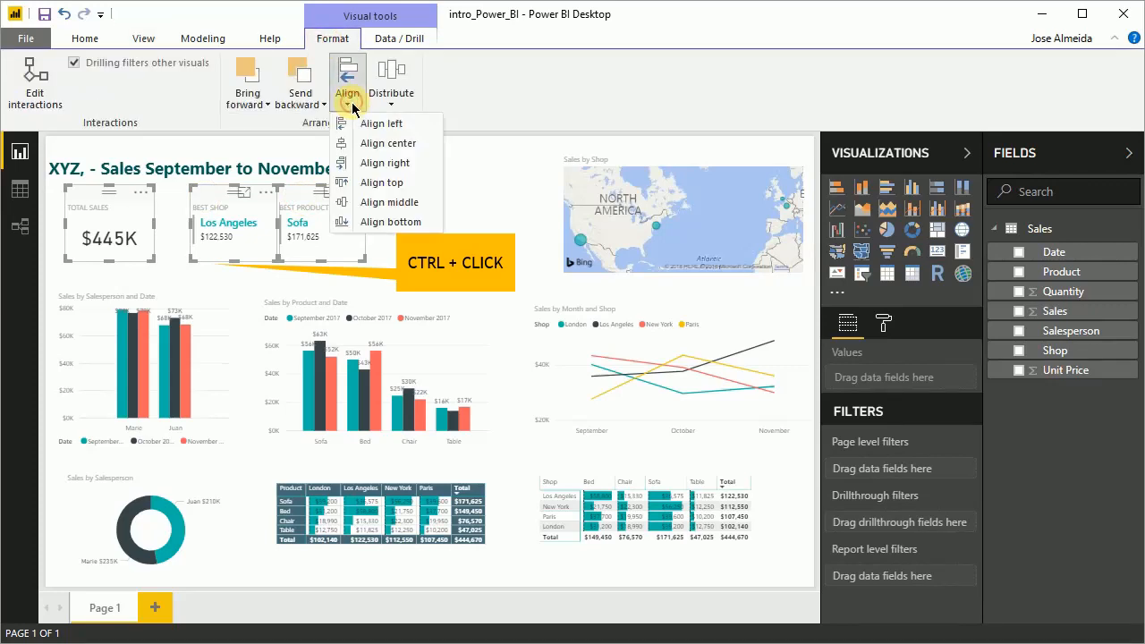
click(380, 184)
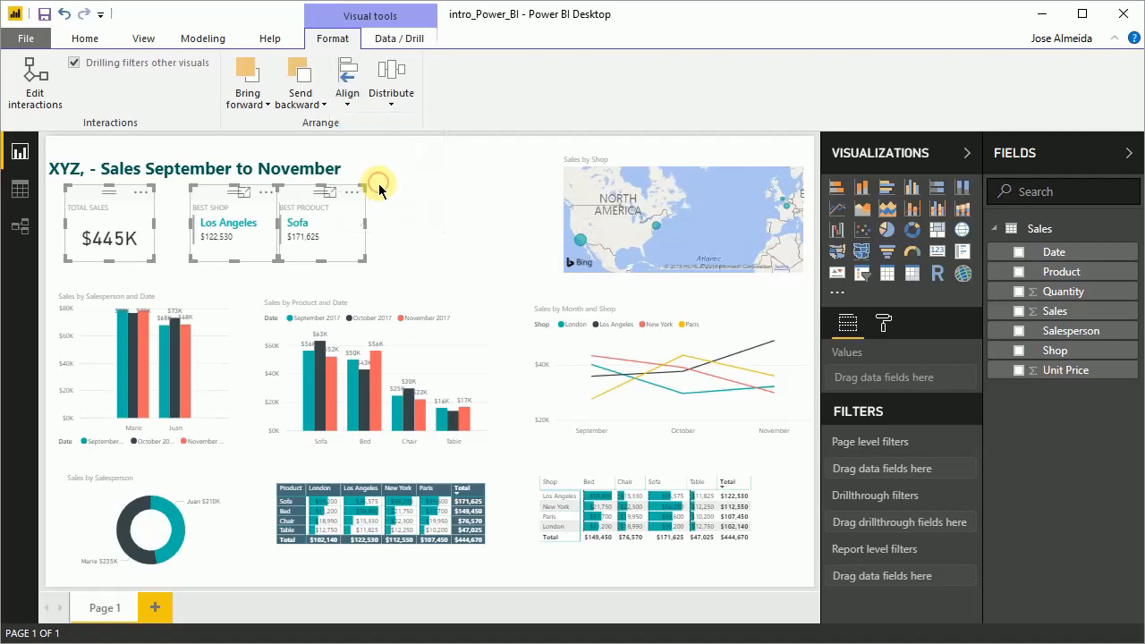
click(390, 97)
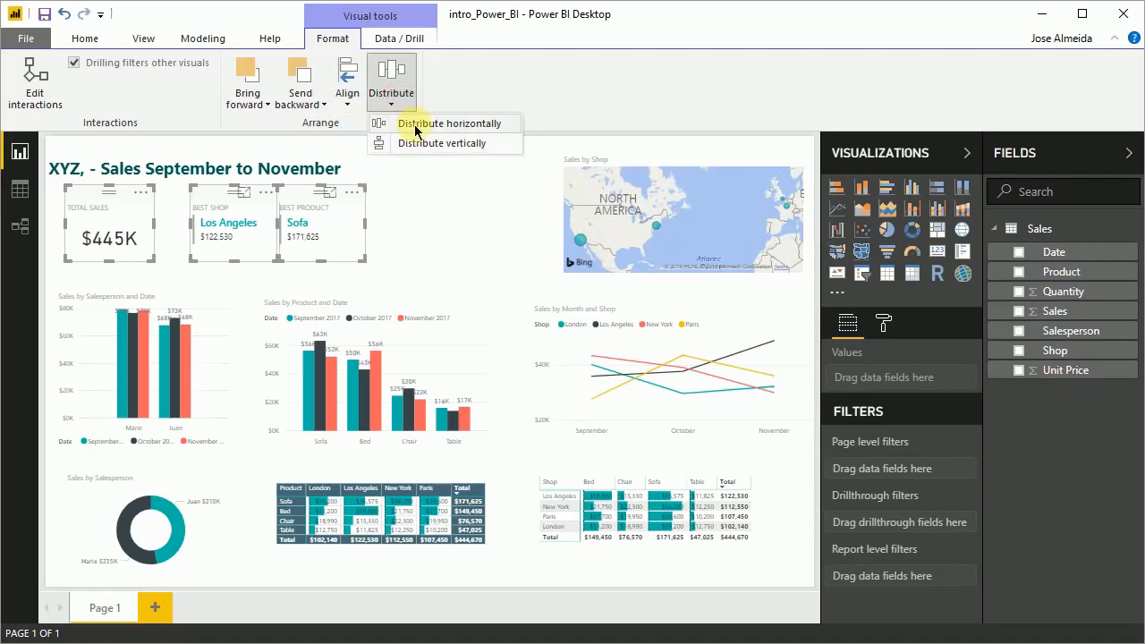
click(415, 126)
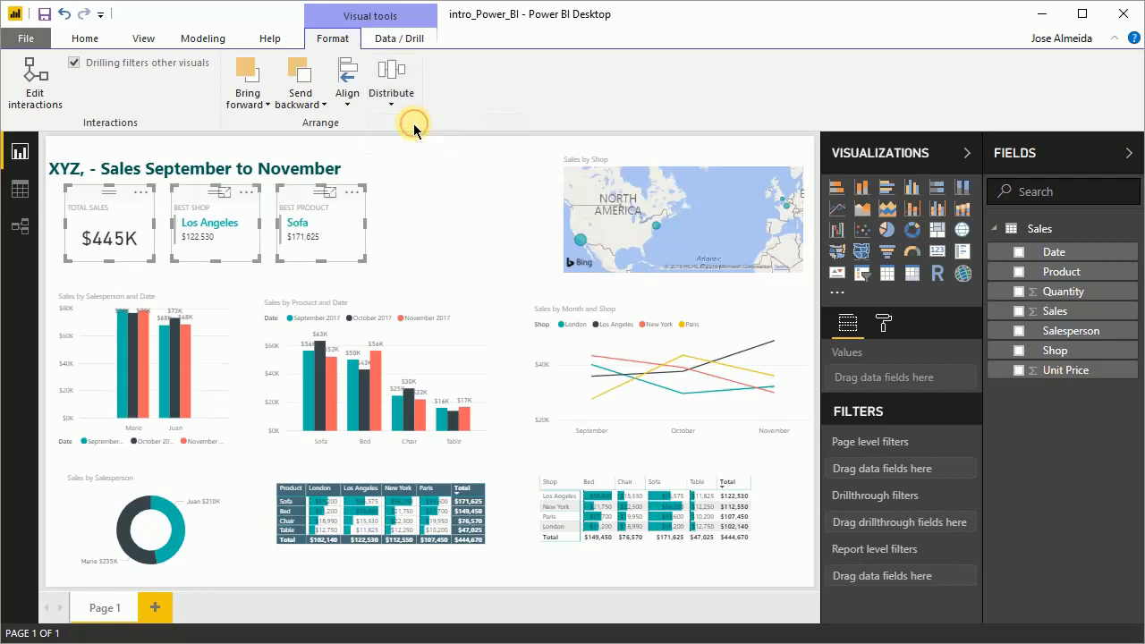
click(422, 214)
Step: Align the tops of the Salesperson and Date, Product and Date, and Month and Shop charts
click(118, 295)
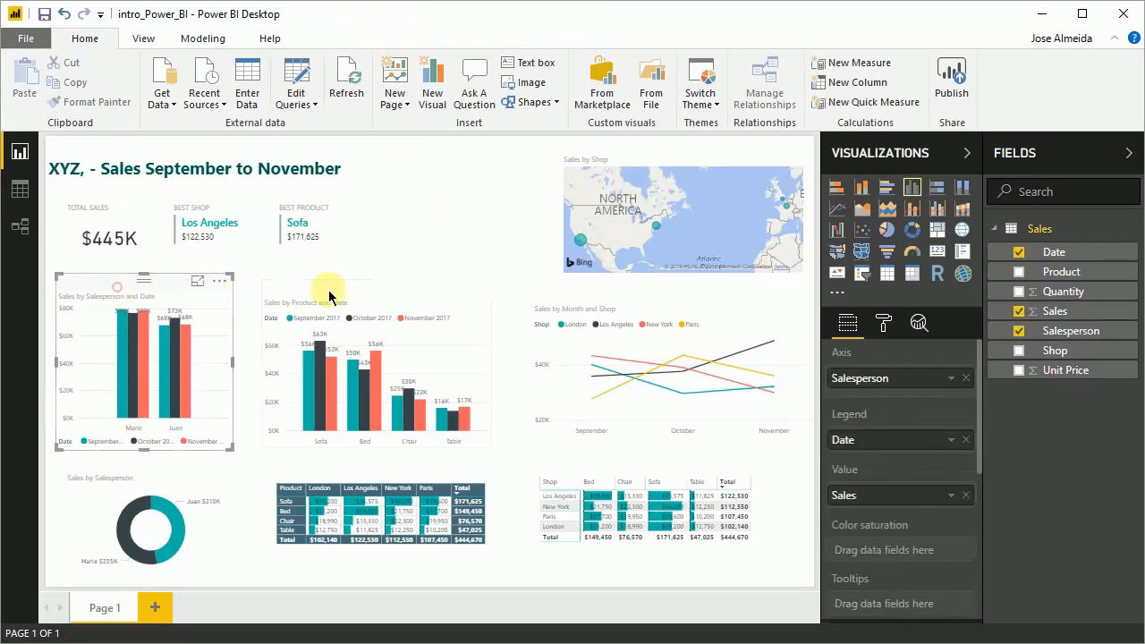
ctrl+click(332, 288)
ctrl+click(653, 296)
click(347, 85)
click(382, 183)
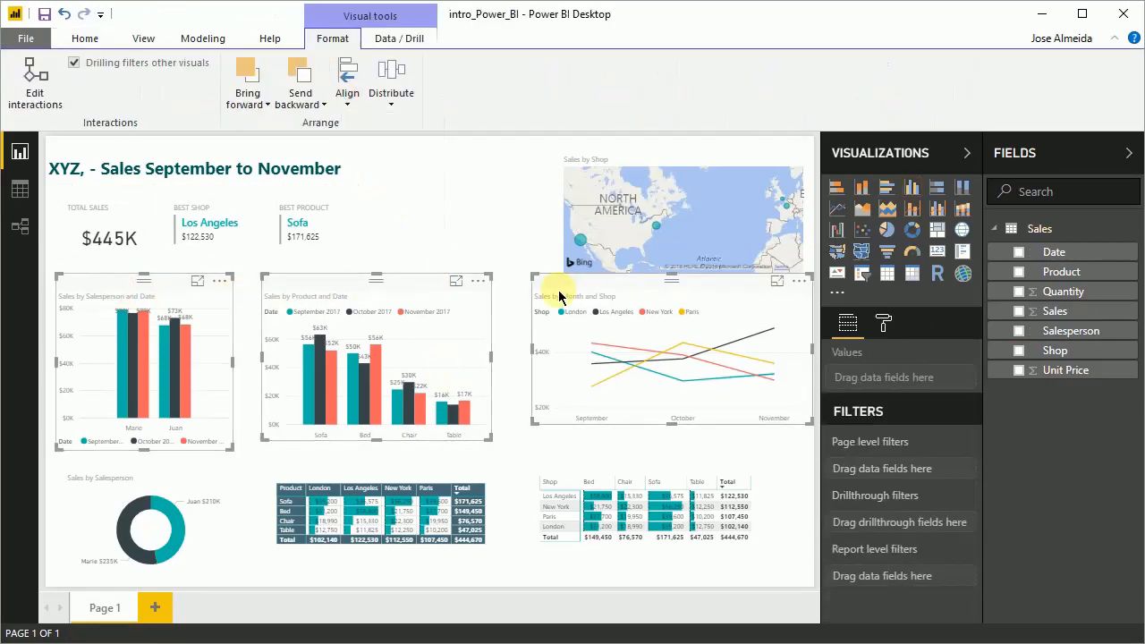
click(572, 270)
Step: Align the tops of the Sales by Salesperson donut chart and the two matrices beside it
click(146, 476)
ctrl+click(371, 474)
ctrl+click(670, 473)
click(346, 102)
click(369, 182)
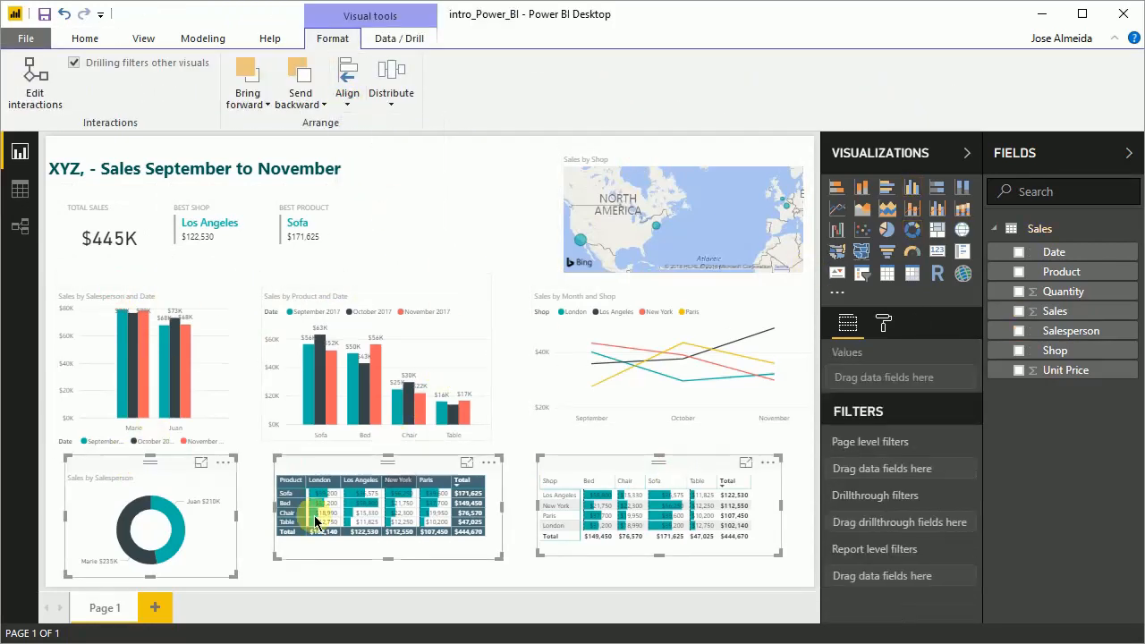
Step: Left-align the TOTAL SALES card, the Sales by Salesperson and Date chart and the donut chart
click(85, 282)
ctrl+click(77, 472)
ctrl+click(89, 215)
click(347, 99)
click(381, 124)
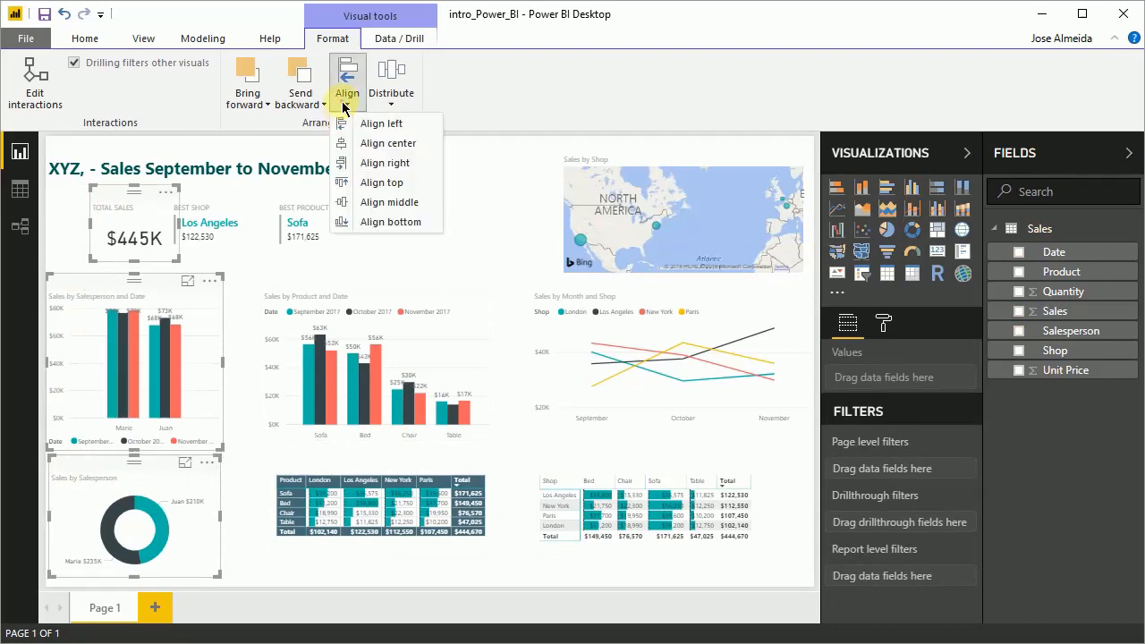
click(453, 218)
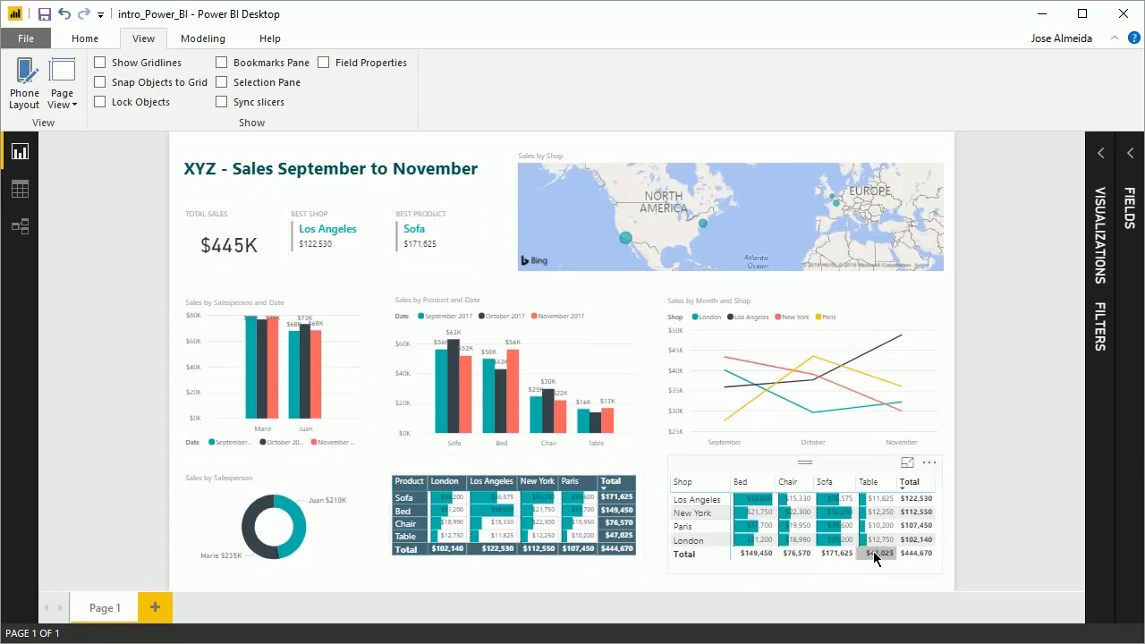
Step: Test cross-filtering with the donut's dark slice, the Los Angeles map bubble and the Bed row of the product matrix, clearing each selection
mouse_move(249, 528)
click(250, 526)
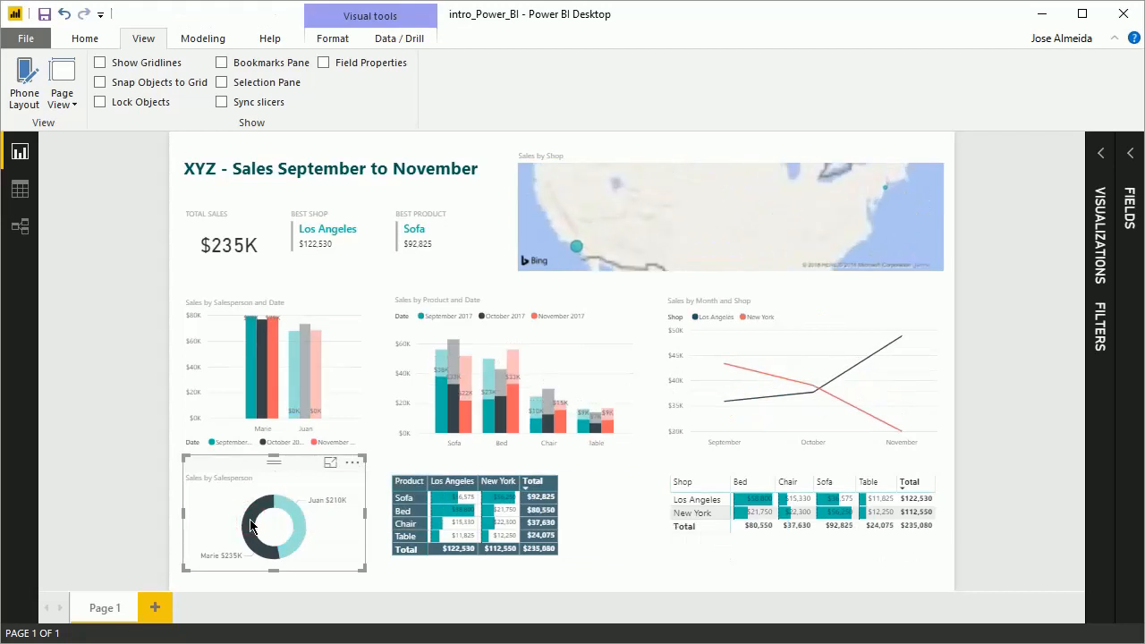
click(251, 526)
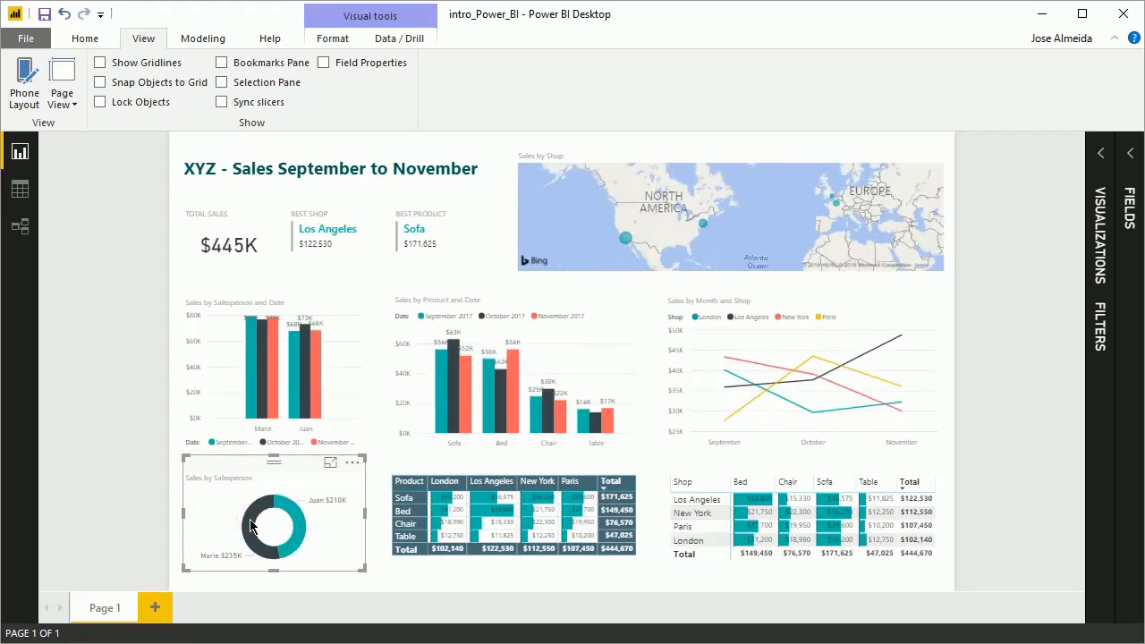
click(626, 240)
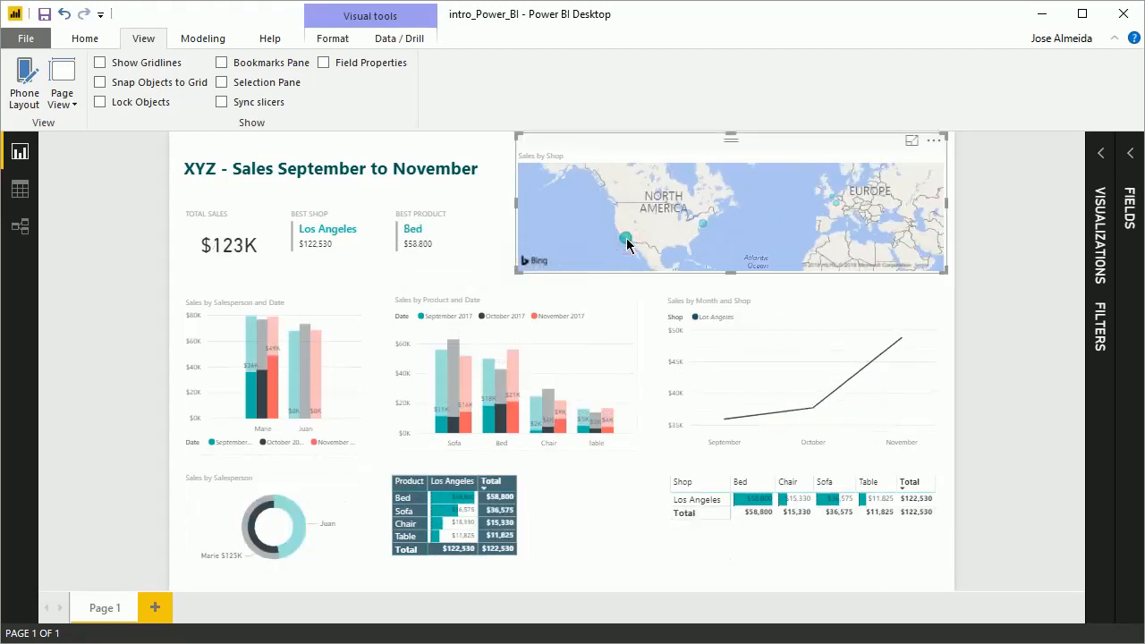
click(626, 239)
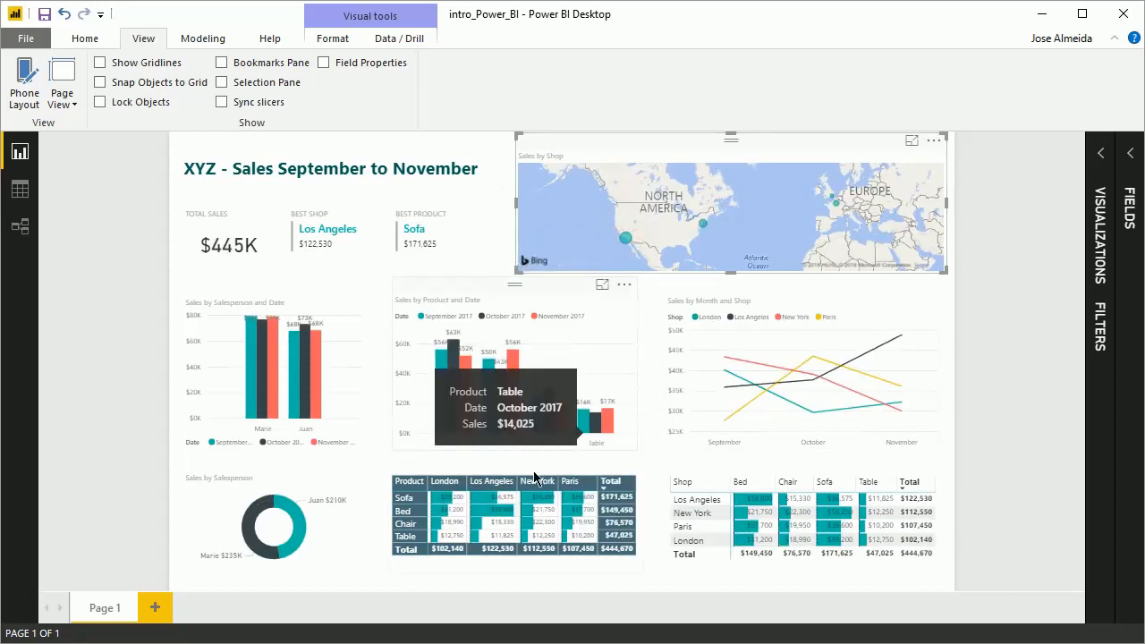
click(405, 512)
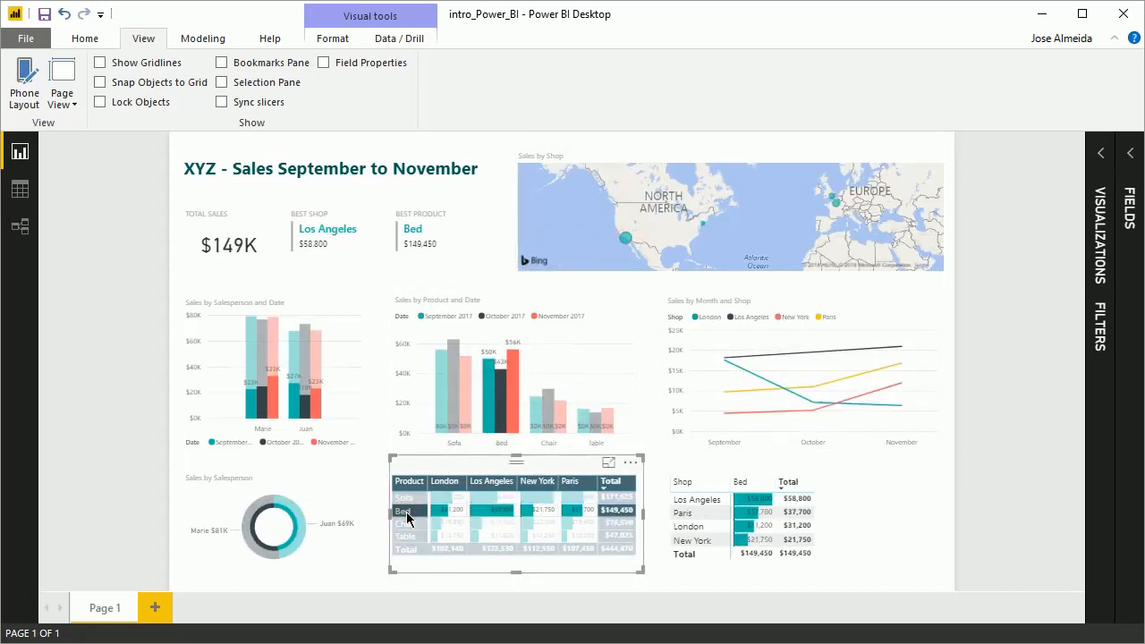
click(407, 517)
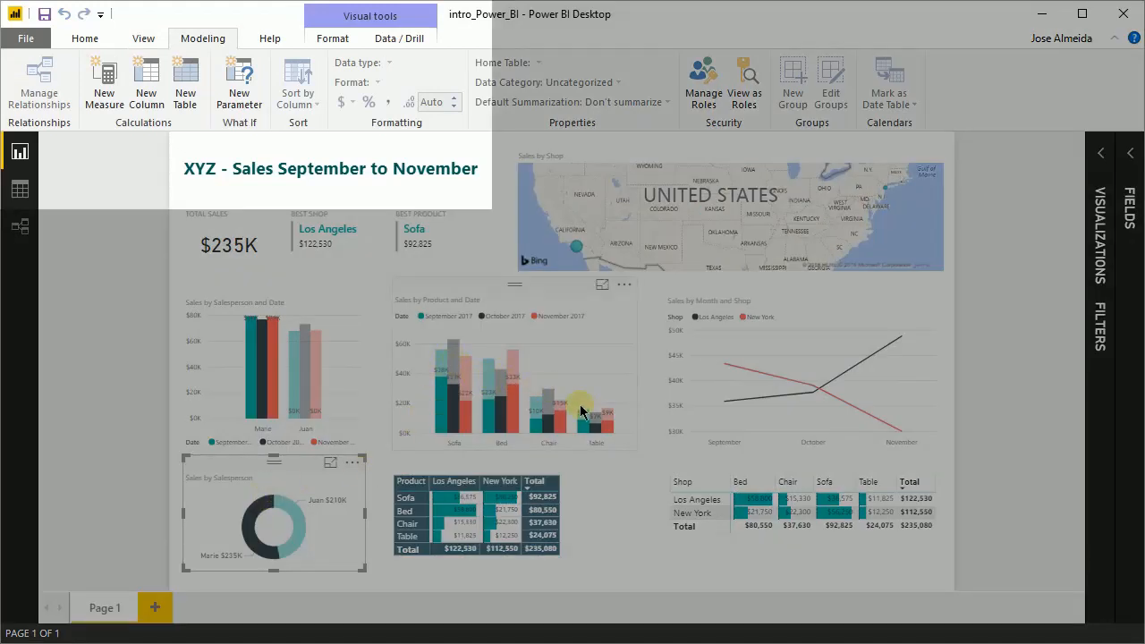
Step: Edit the donut chart's interactions so it filters both column charts instead of highlighting, and test it with the teal slice
mouse_move(321, 374)
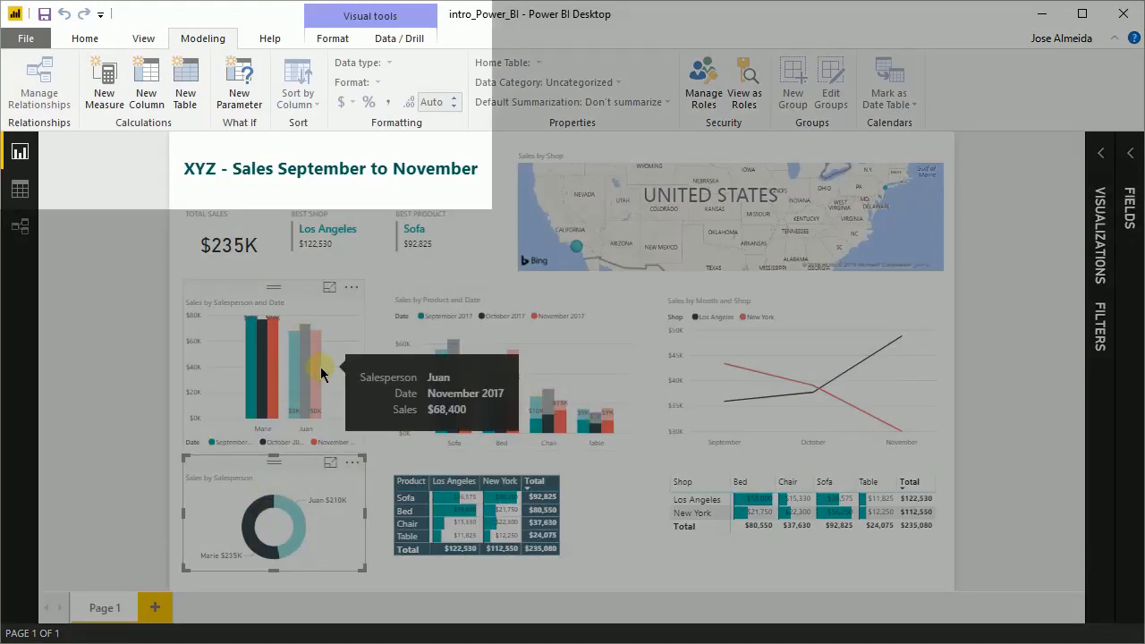
click(333, 40)
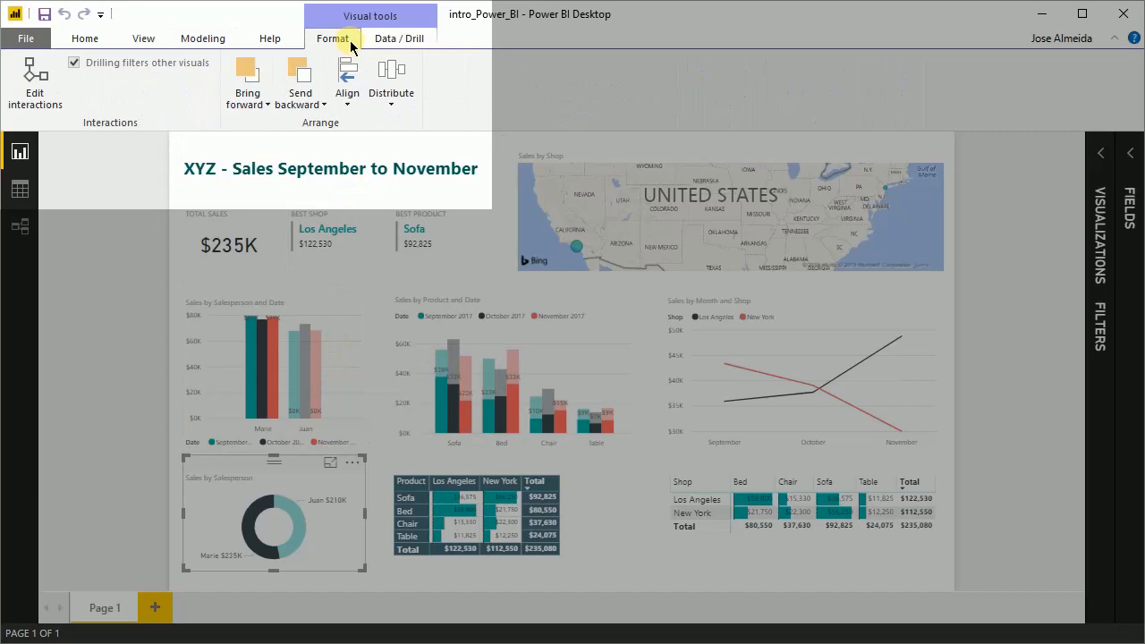
click(30, 84)
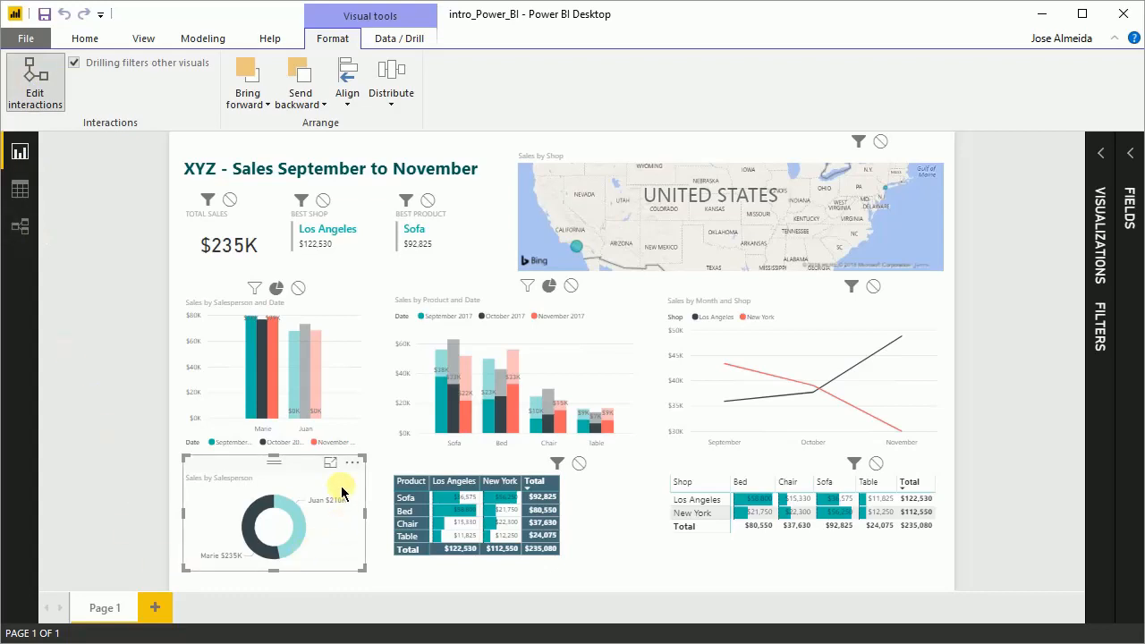
click(527, 286)
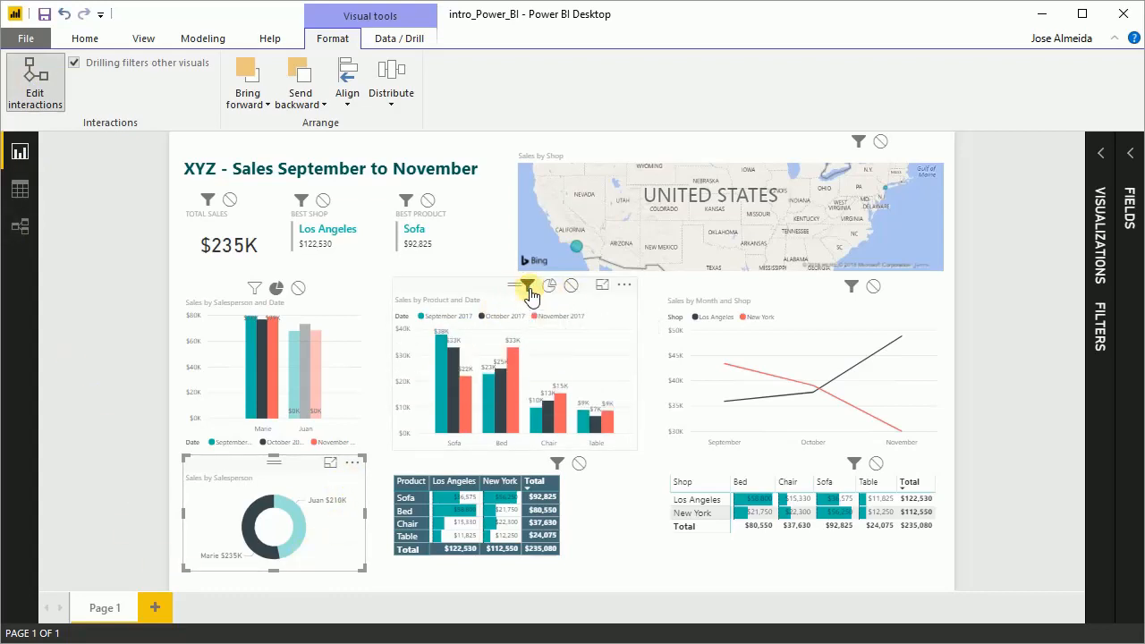
click(255, 288)
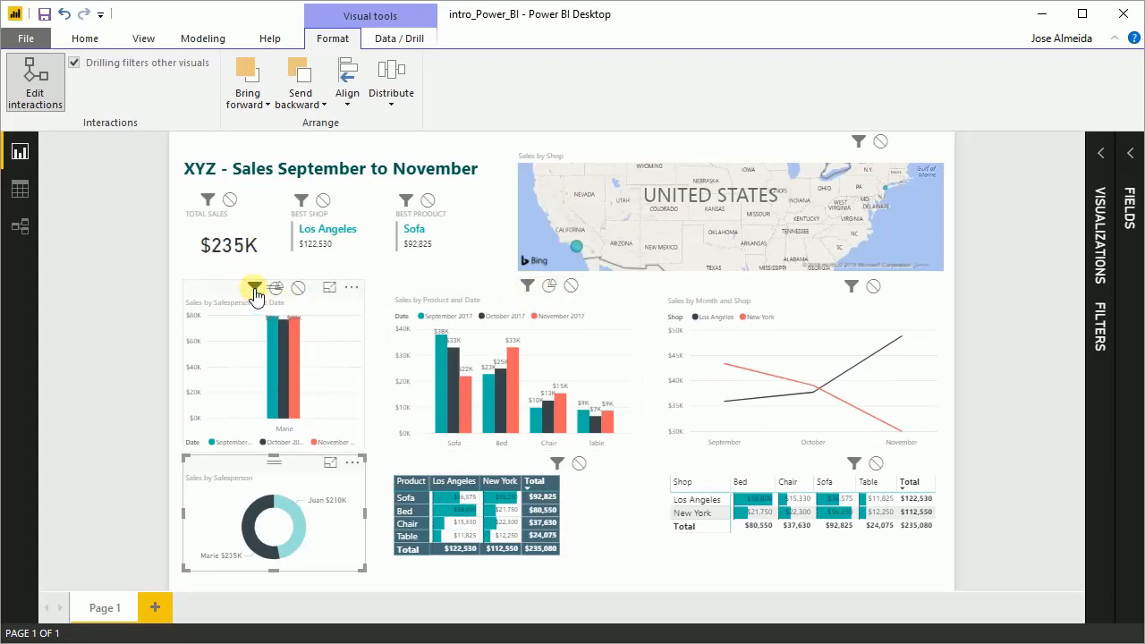
click(298, 540)
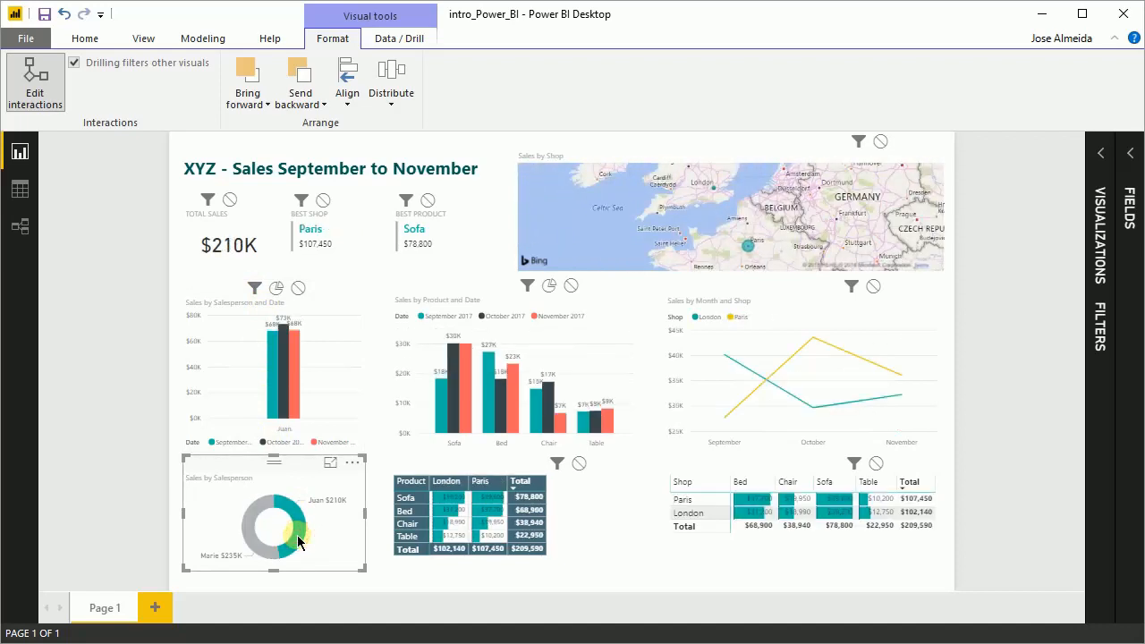
click(297, 539)
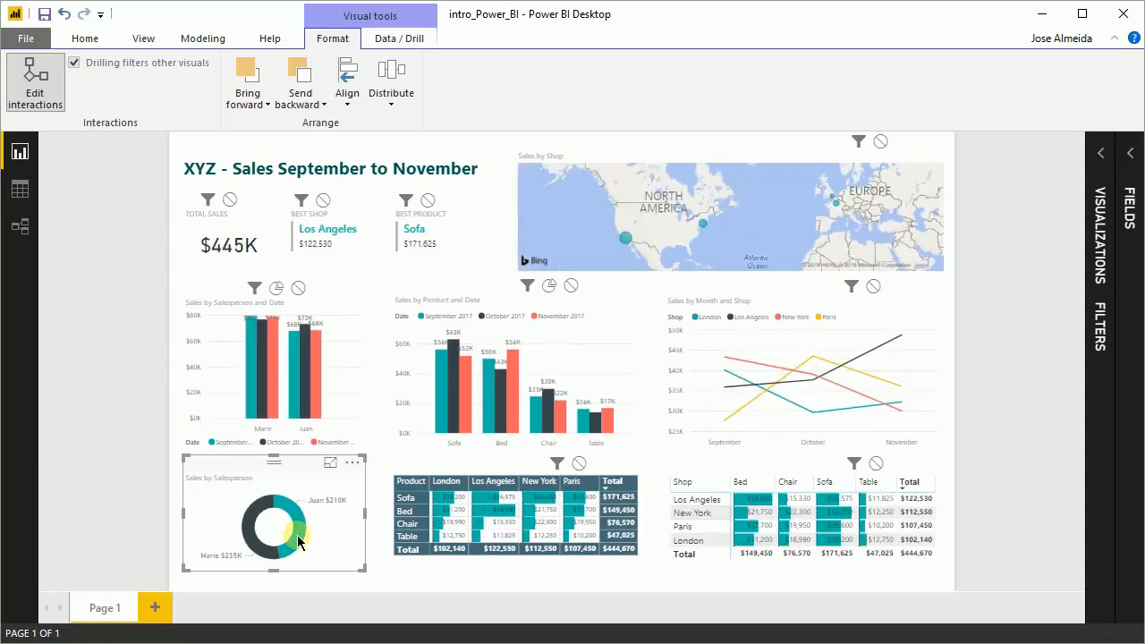